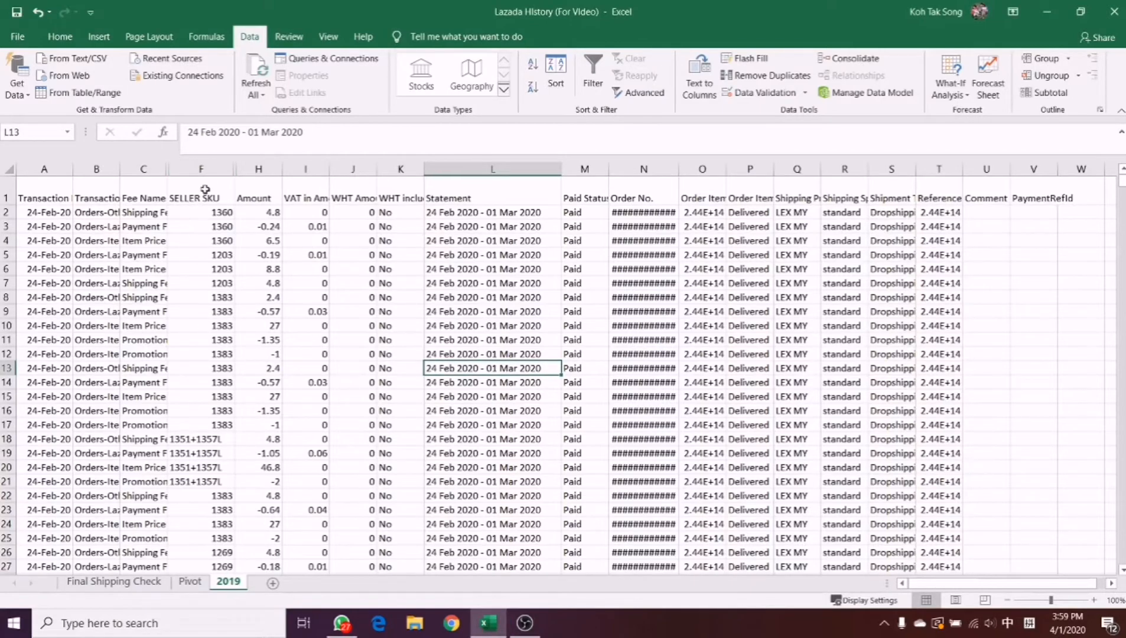
Step: Add the column header "Year" in cell W1, next to the PaymentRefId column
left_click(202, 169)
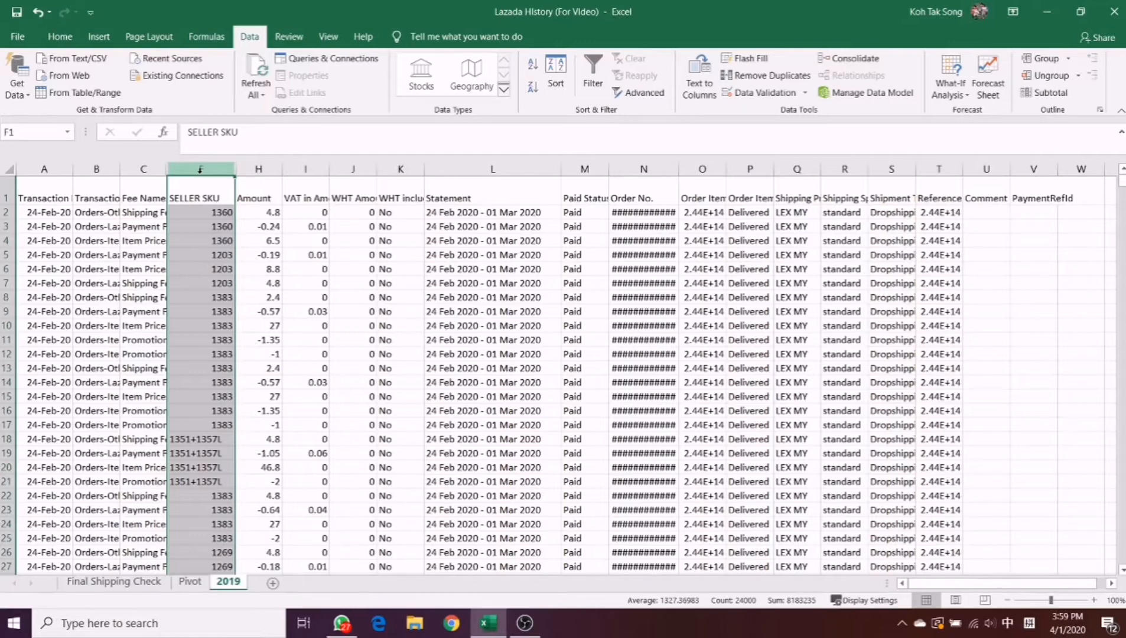
left_click(934, 273)
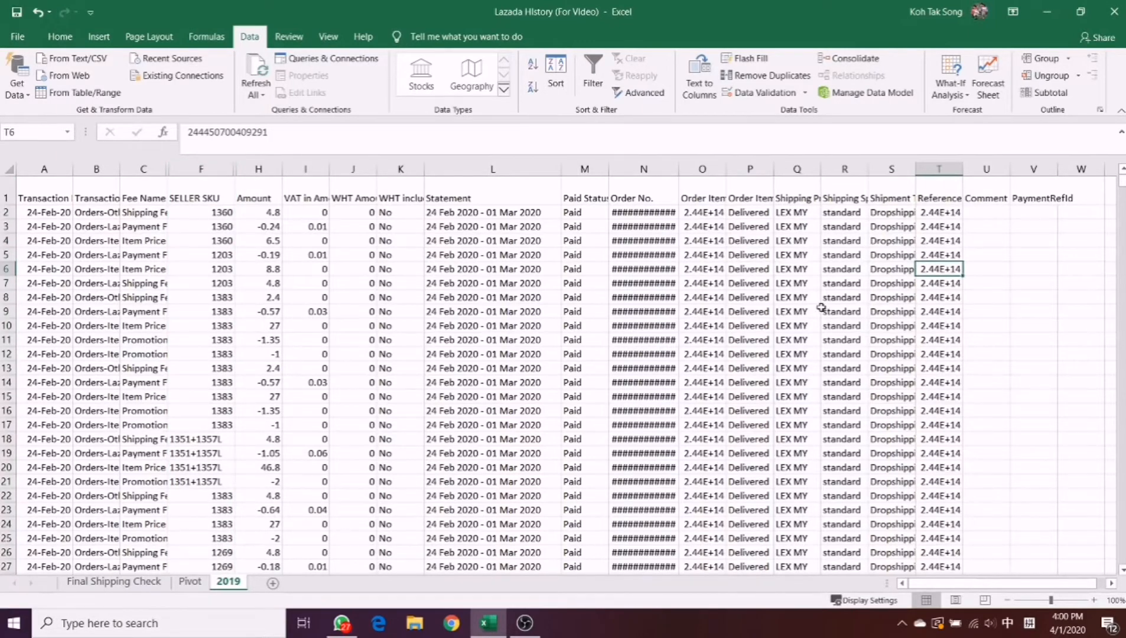
scroll(821, 307, "up", 1)
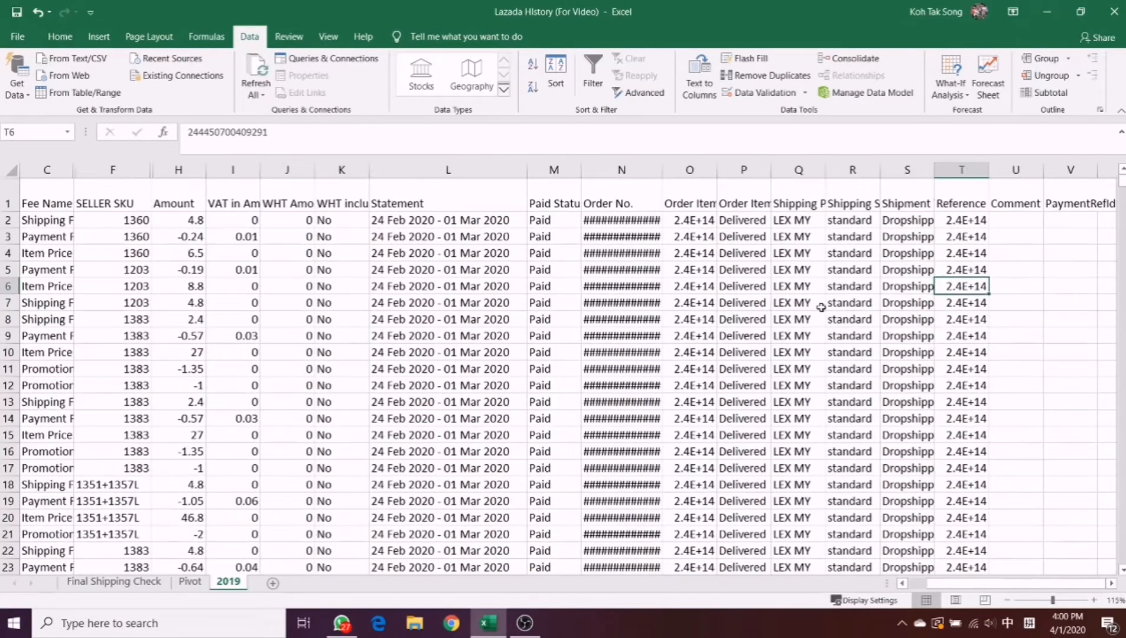
left_click(1087, 585)
left_click(869, 203)
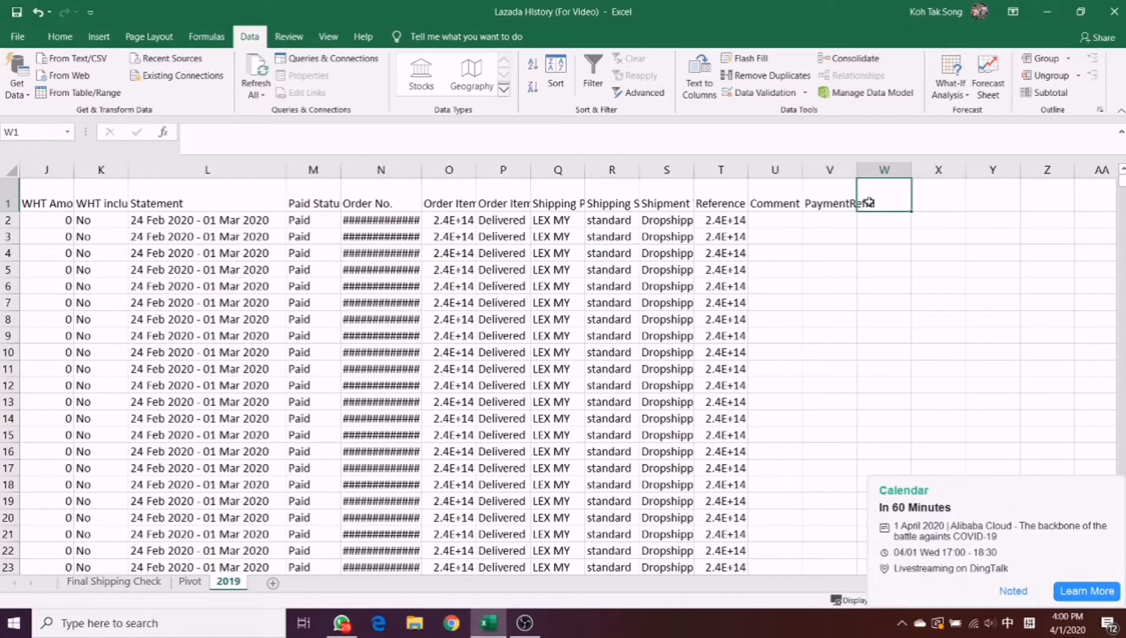
type("Year")
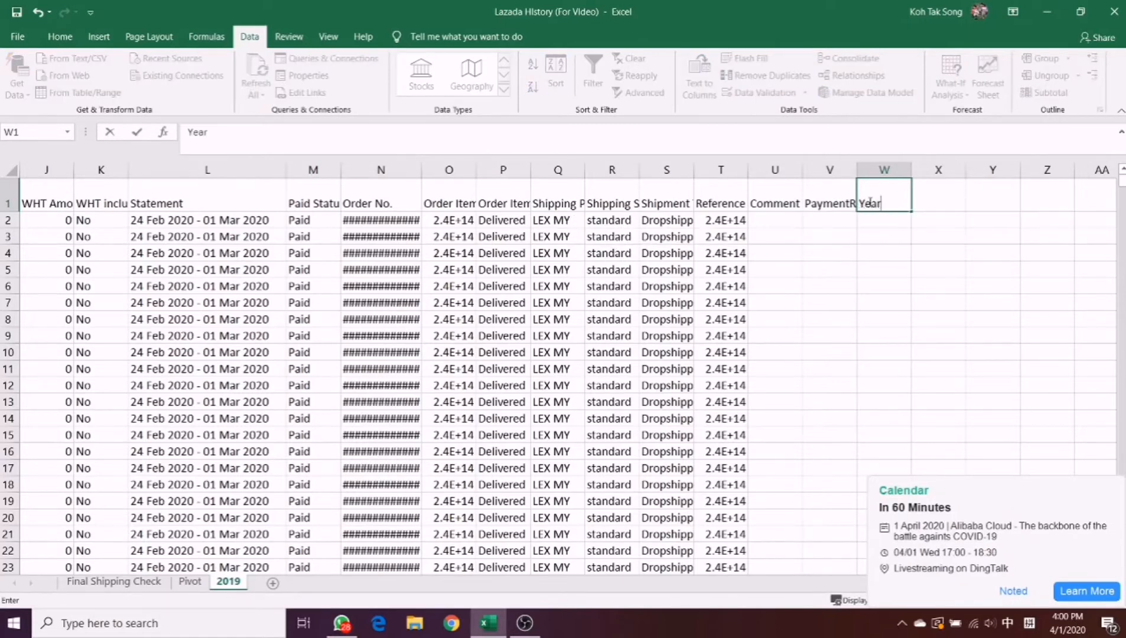
key("Return")
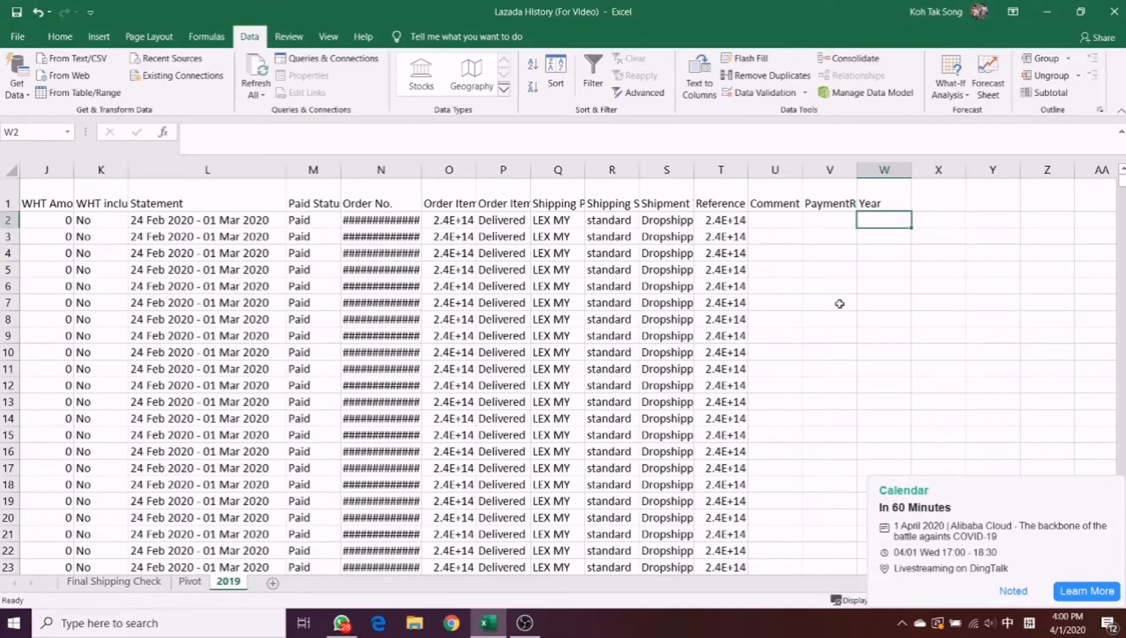
Step: Extract the year of the transaction date in W2 with =YEAR(A2) and fill the formula down the Year column
scroll(840, 303, "up", 3)
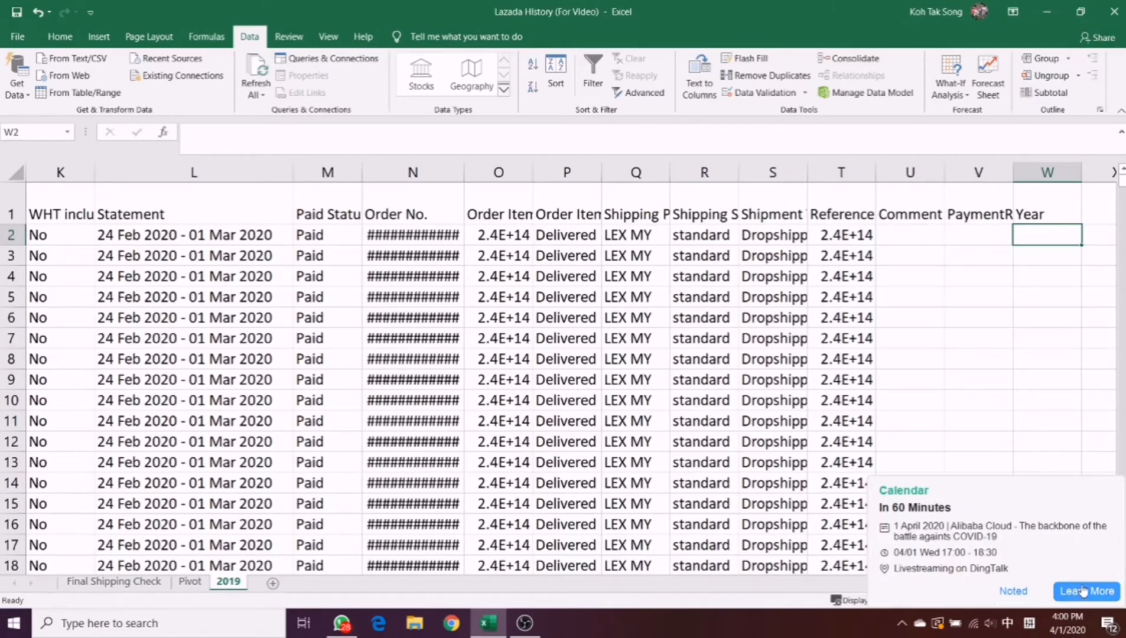
left_click(1014, 591)
left_click(1111, 584)
left_click(1111, 584)
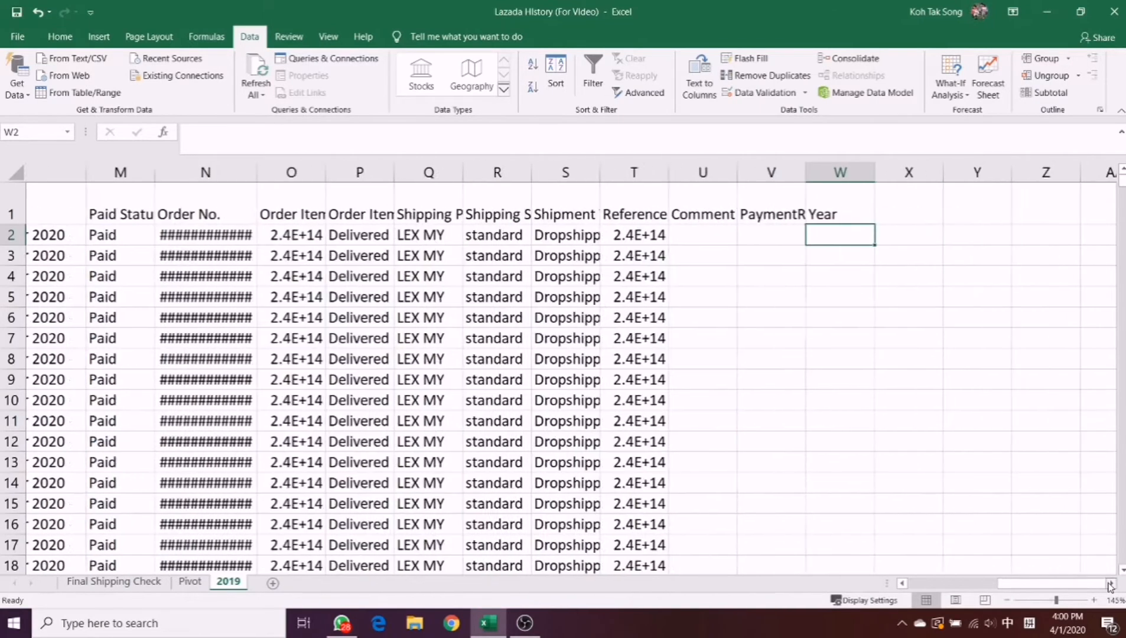
left_click(1111, 584)
left_click(1112, 584)
type("=")
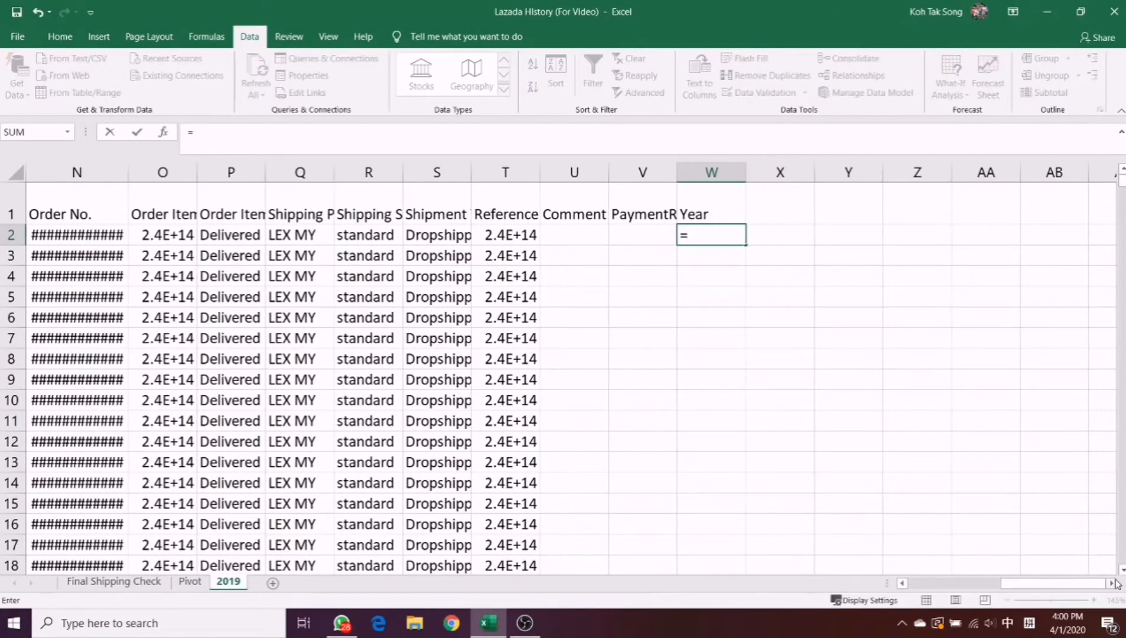
type("year")
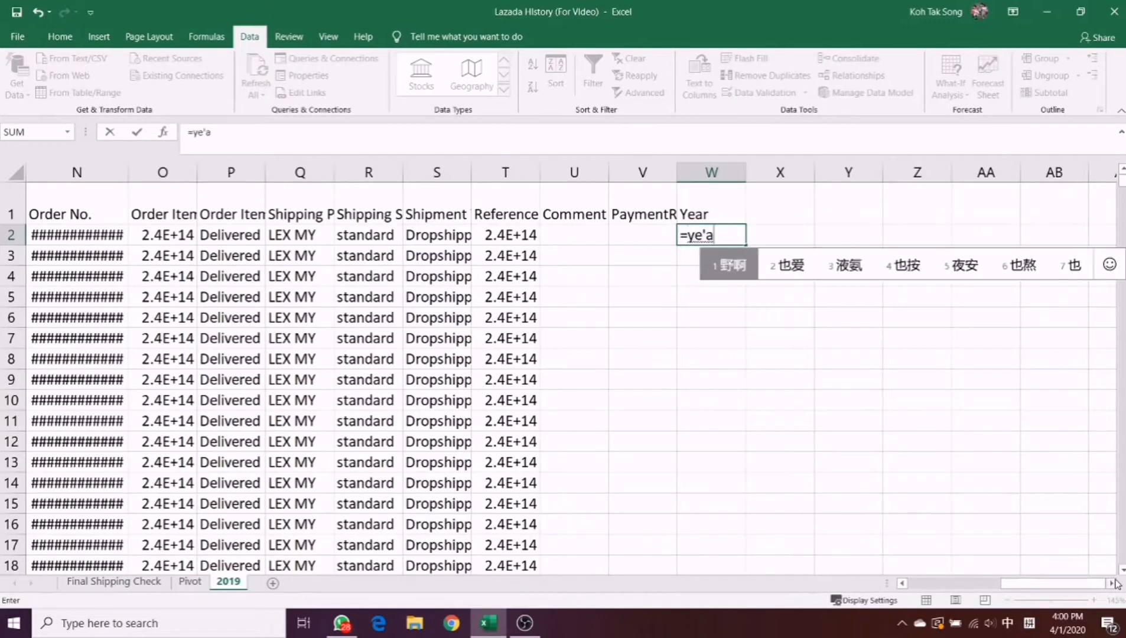
key("Return")
key("shift")
type("(")
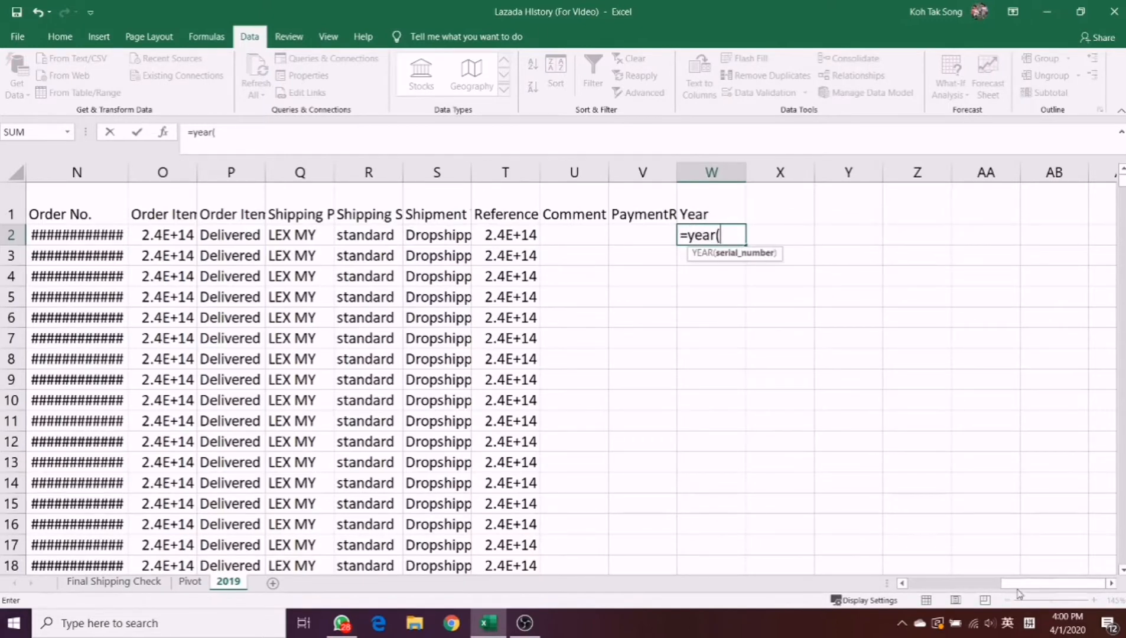
left_click_drag(1020, 595, 912, 592)
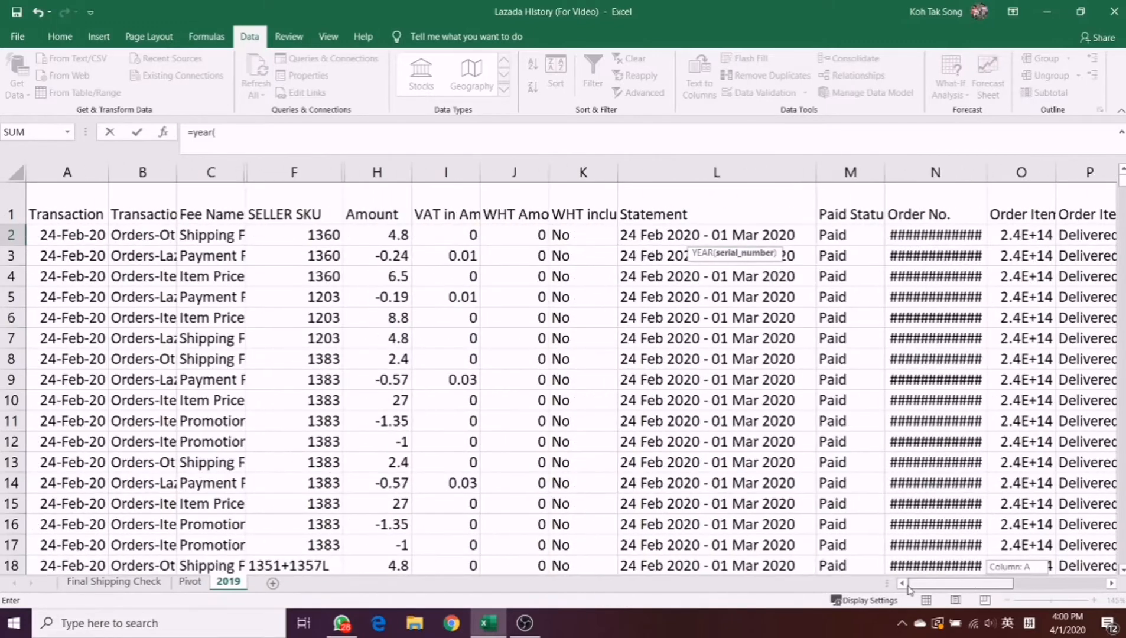
left_click(54, 234)
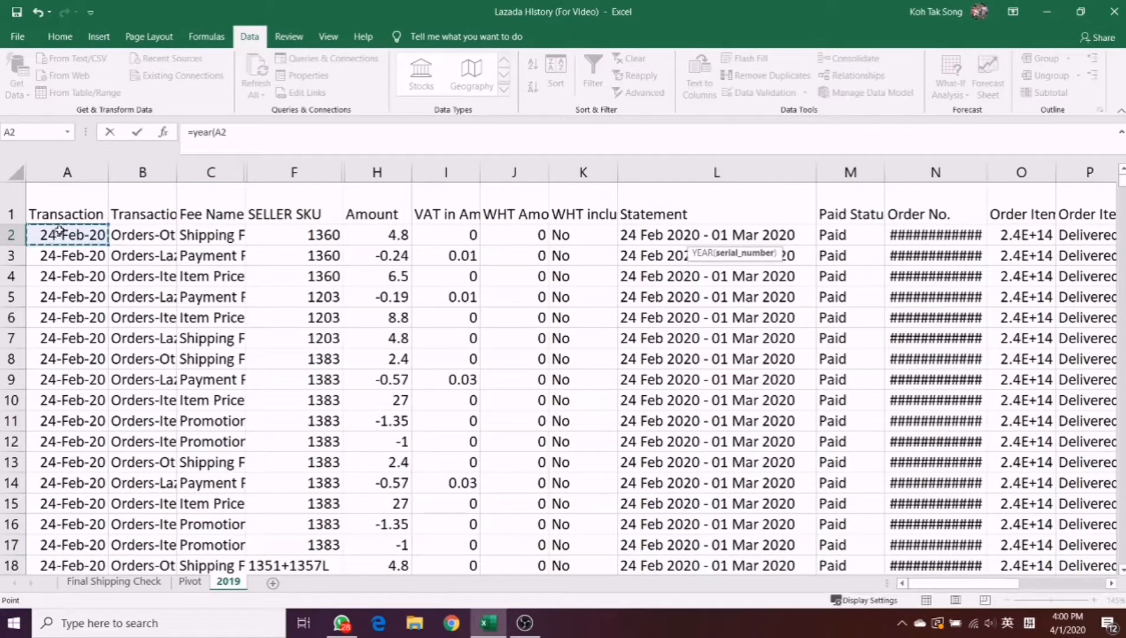
type(")")
key("Return")
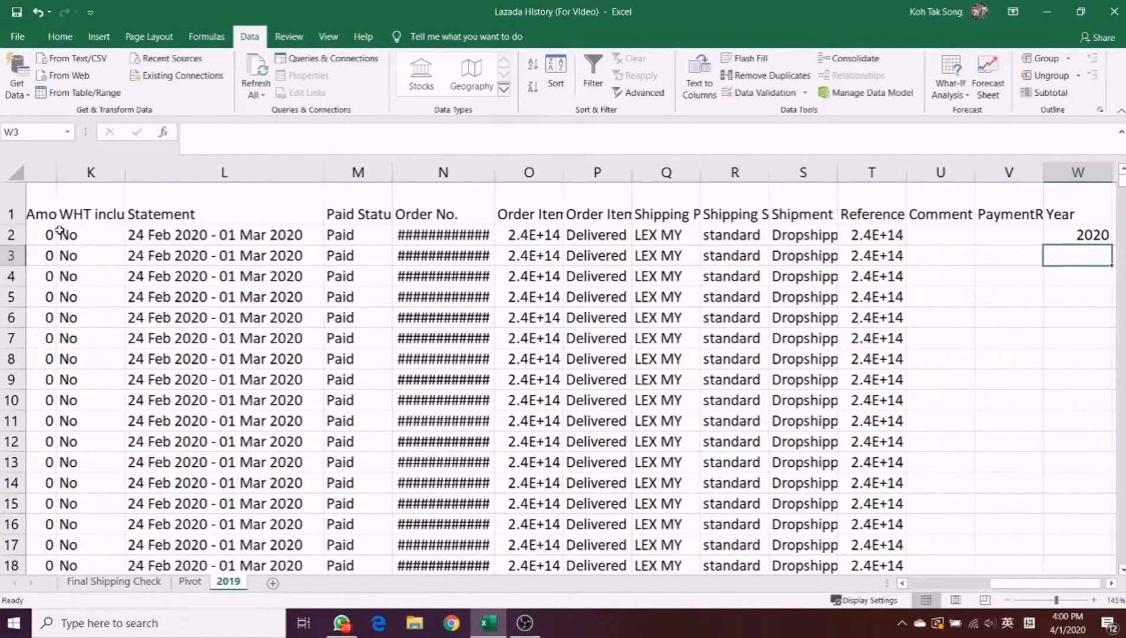
left_click(1032, 239)
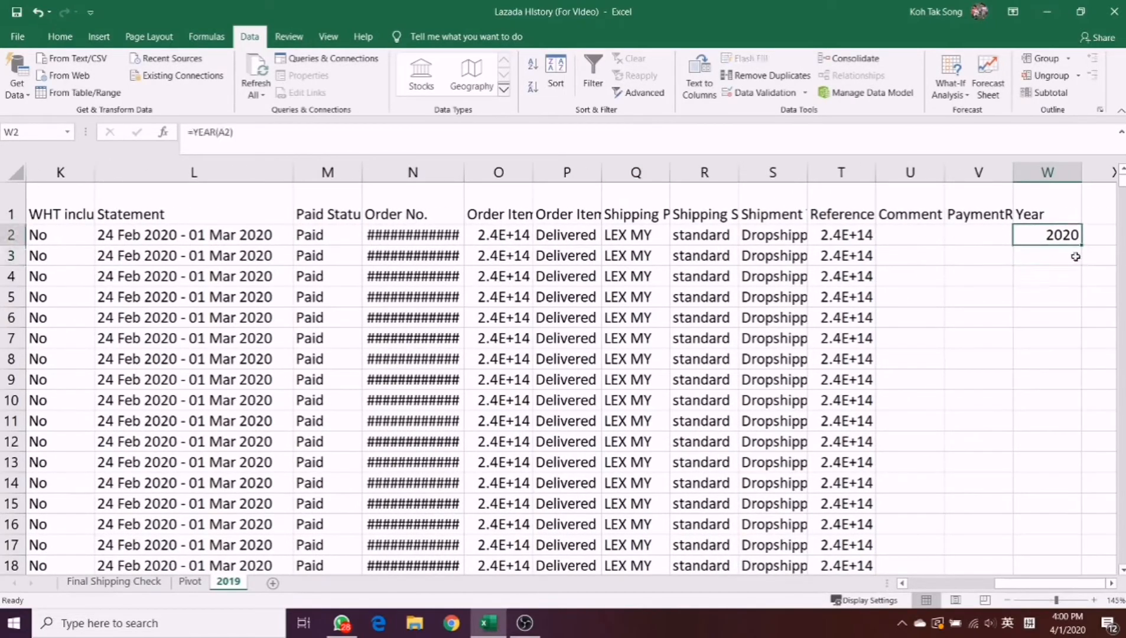
double_click(1084, 245)
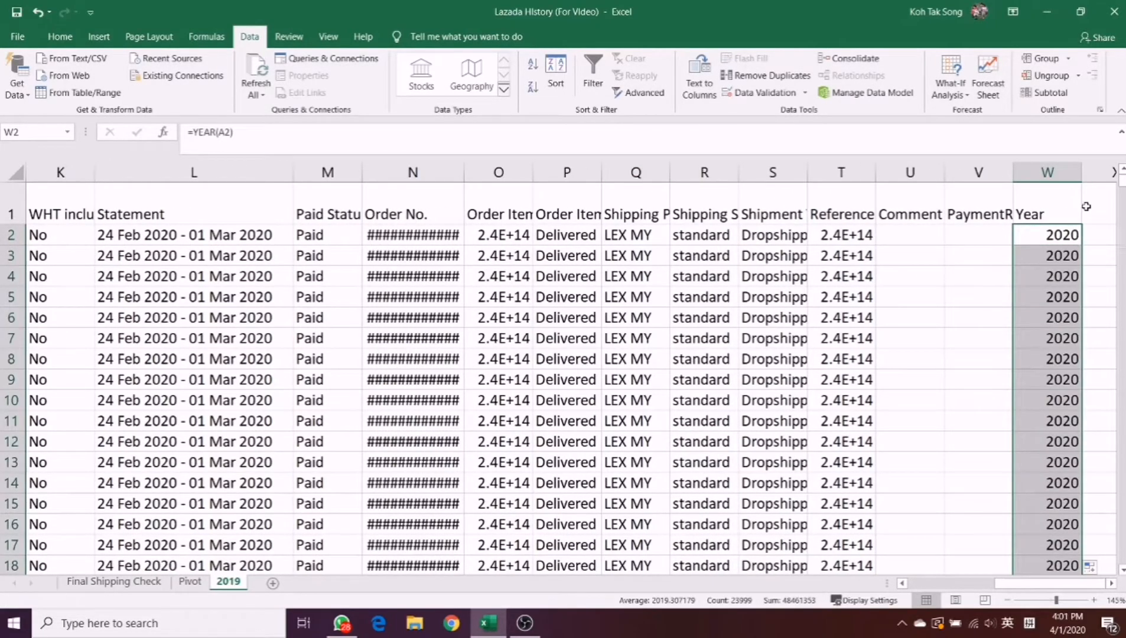
Step: Add the column header "MONTH" in cell X1, next to the Year column
left_click(1097, 219)
key("Right")
key("Right")
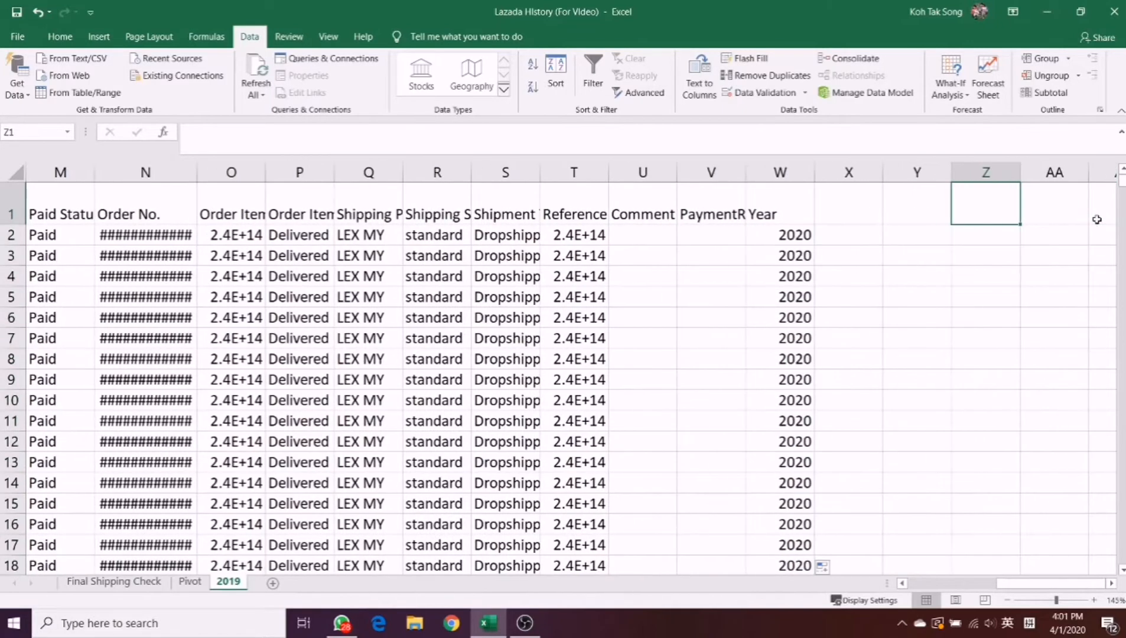
key("Left")
key("Left")
type("MON")
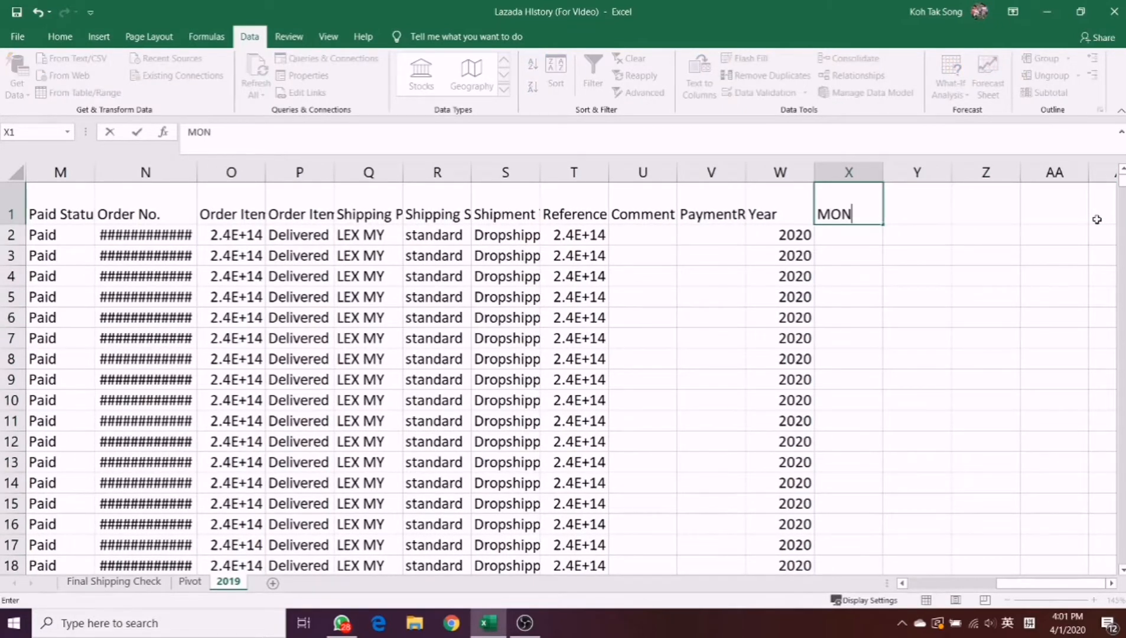
key("BackSpace")
key("BackSpace")
type("ONTH")
key("Return")
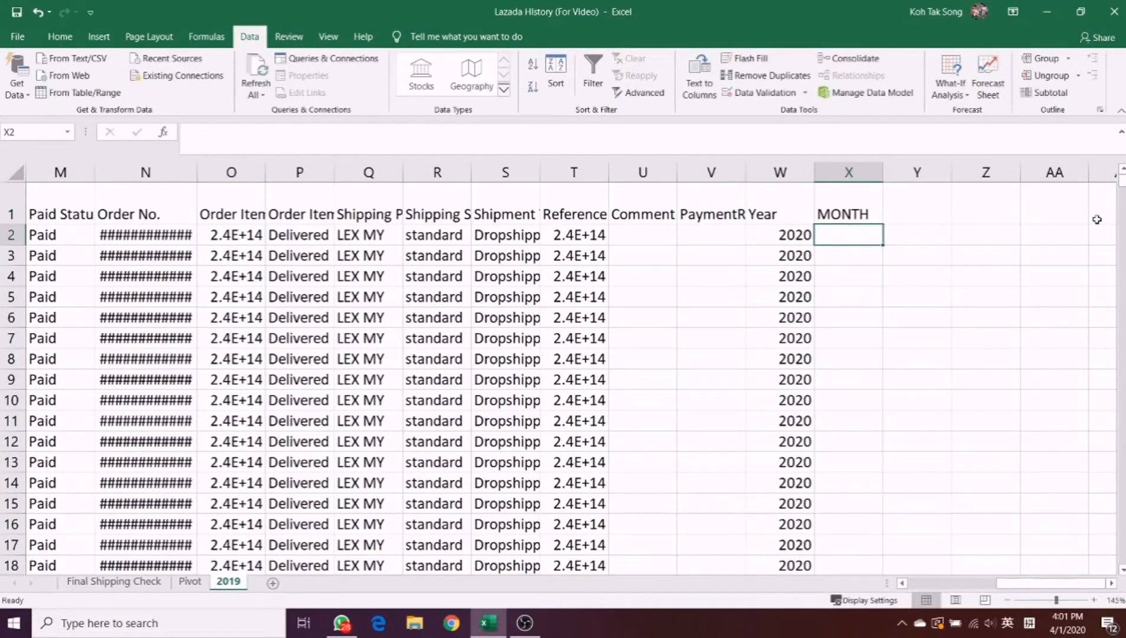
Step: Extract the month of the transaction date in X2 with =MONTH(A2) and fill the formula down the MONTH column
type("=mon")
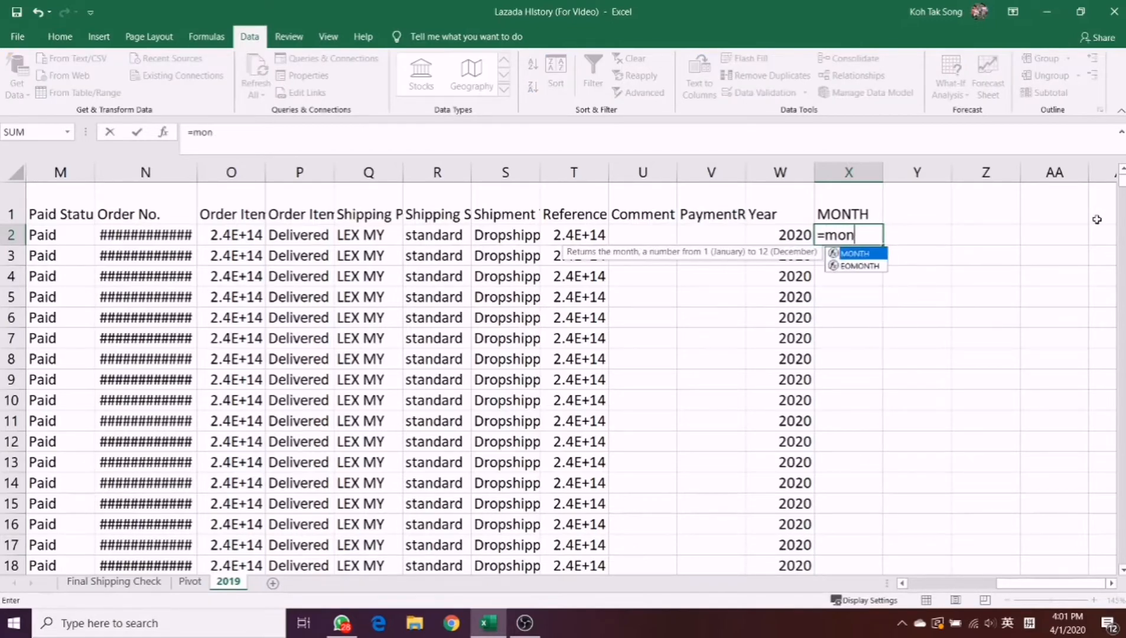
type("th(")
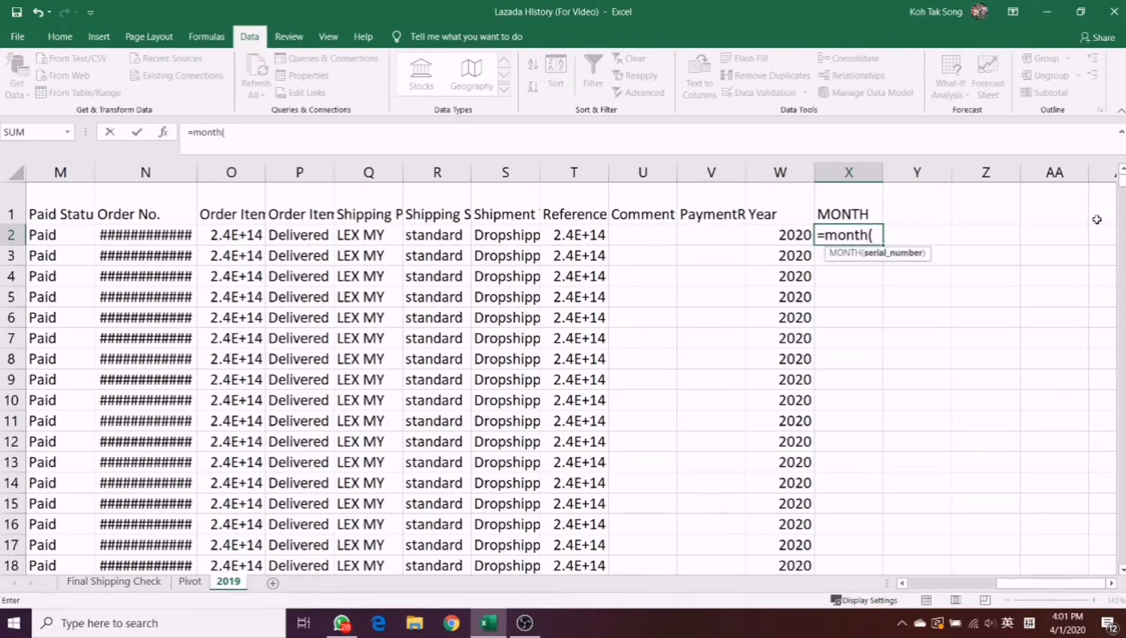
left_click_drag(1027, 583, 348, 445)
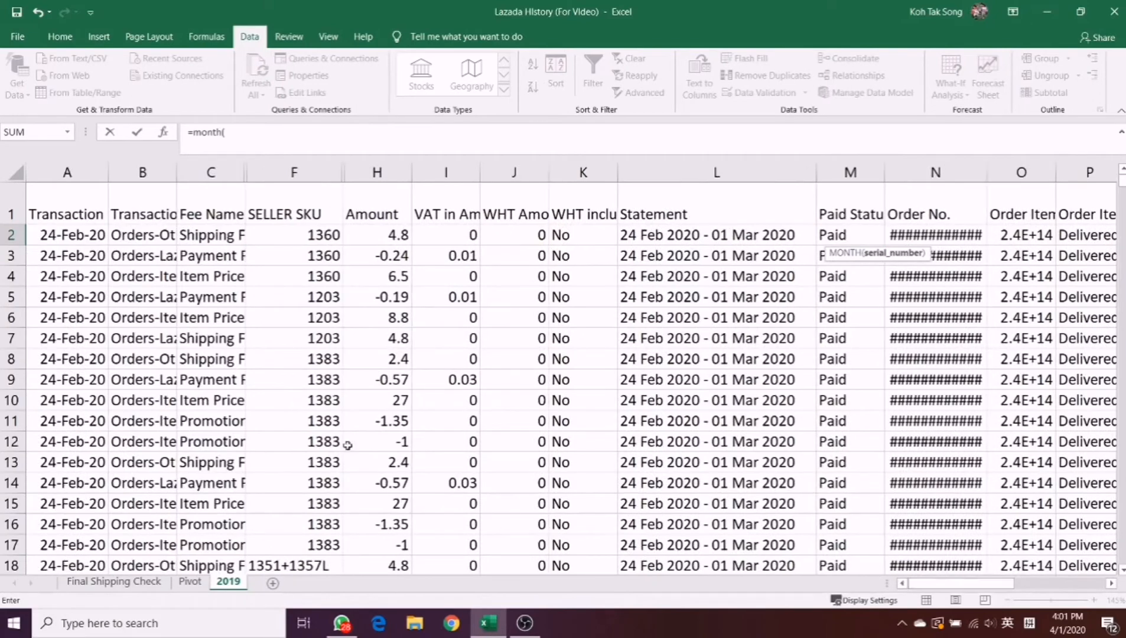
left_click(79, 235)
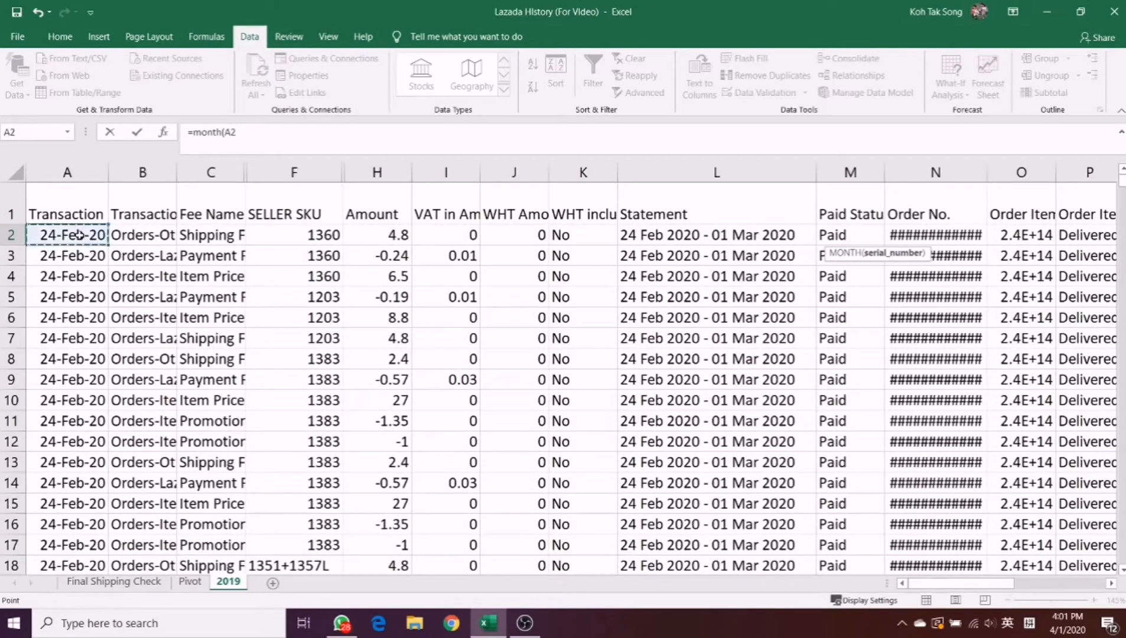
type(")")
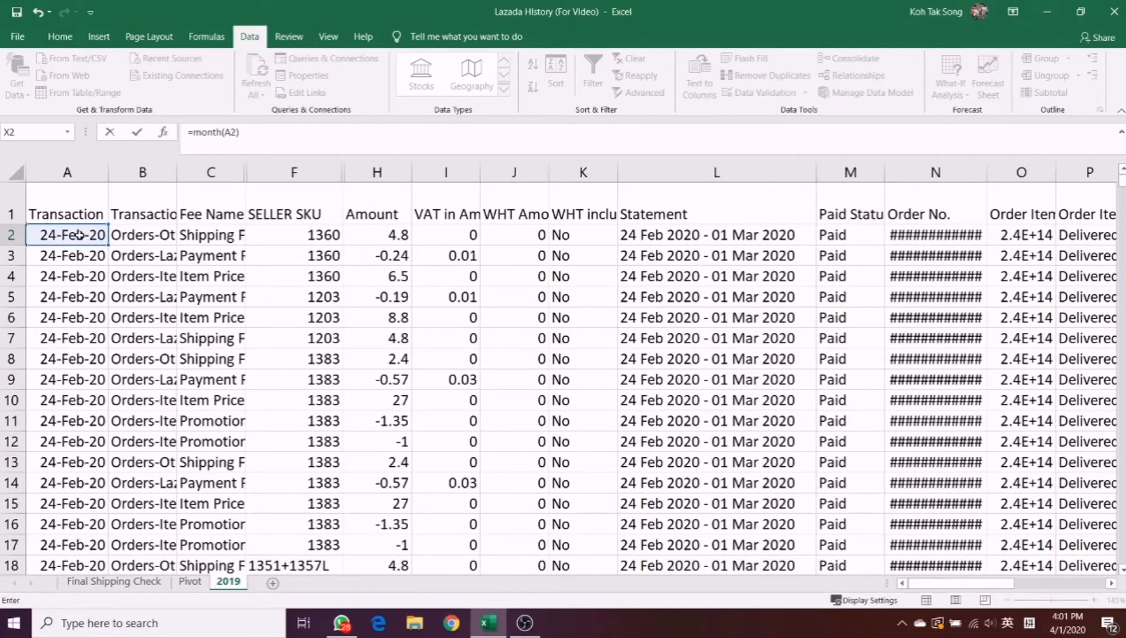
key("Return")
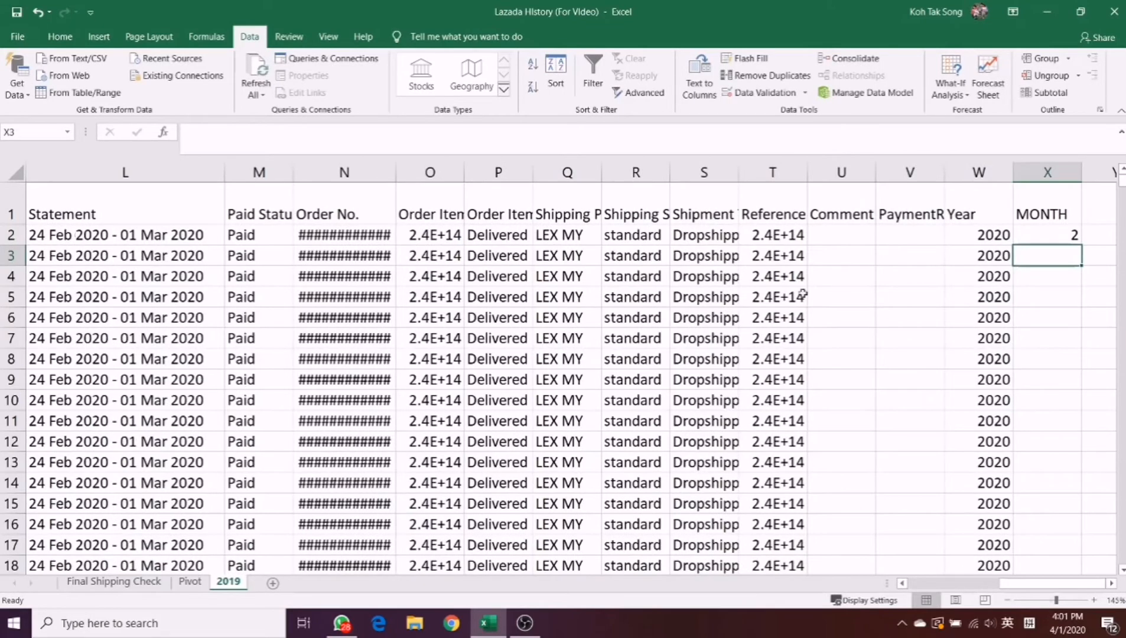
left_click(1063, 240)
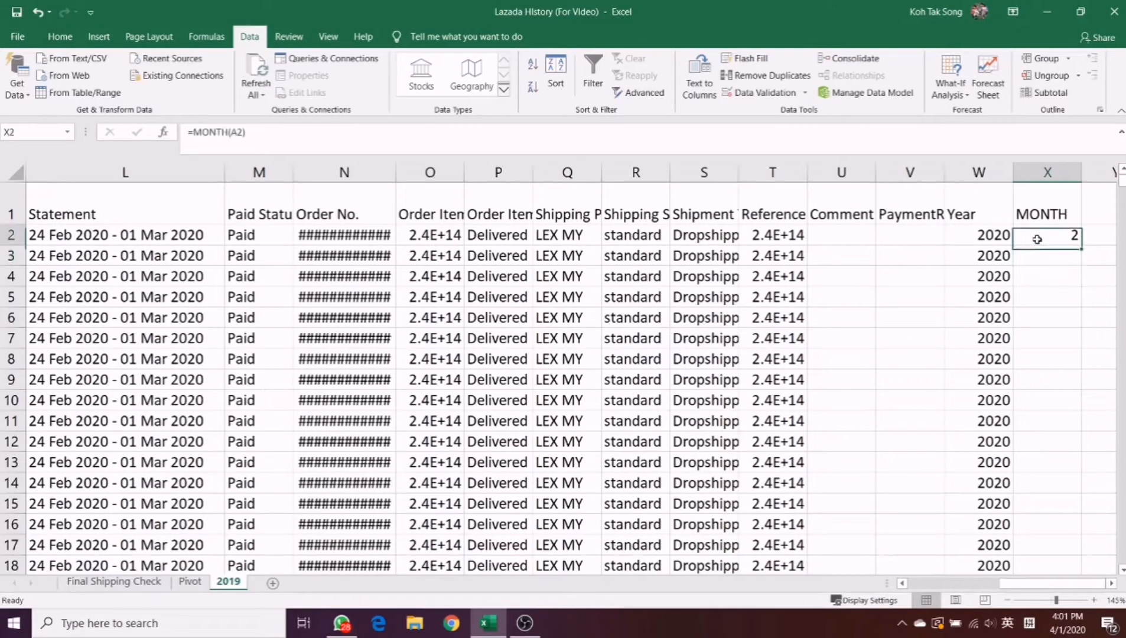
double_click(1084, 248)
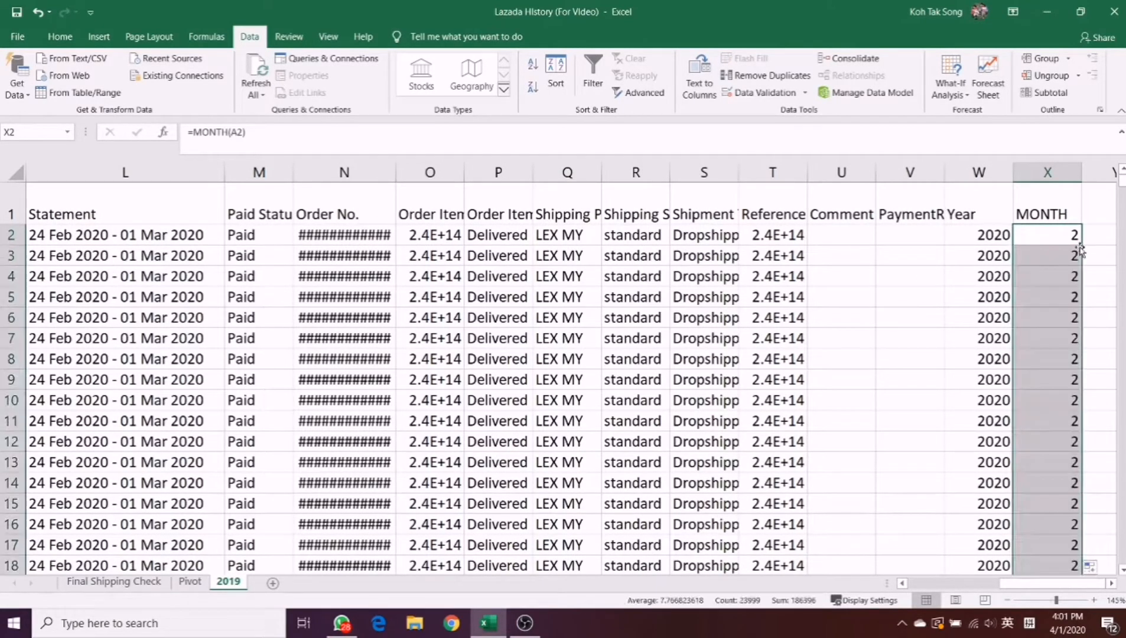
Step: Add the column header "WeekNum" in cell Y1, next to the MONTH column
left_click(1096, 205)
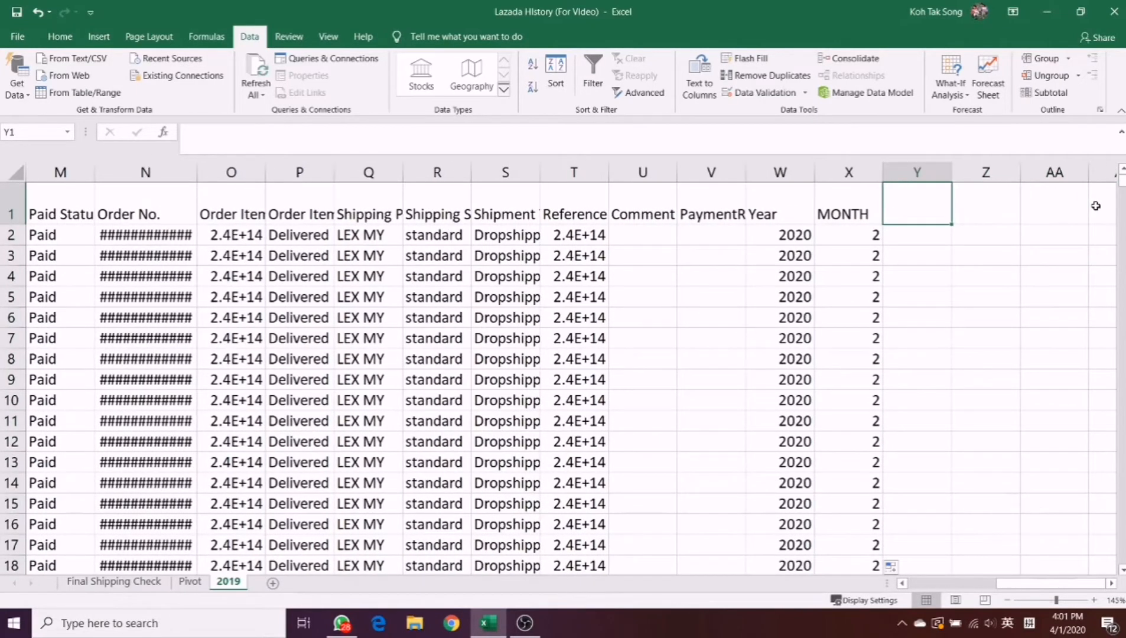
type("WeekNum")
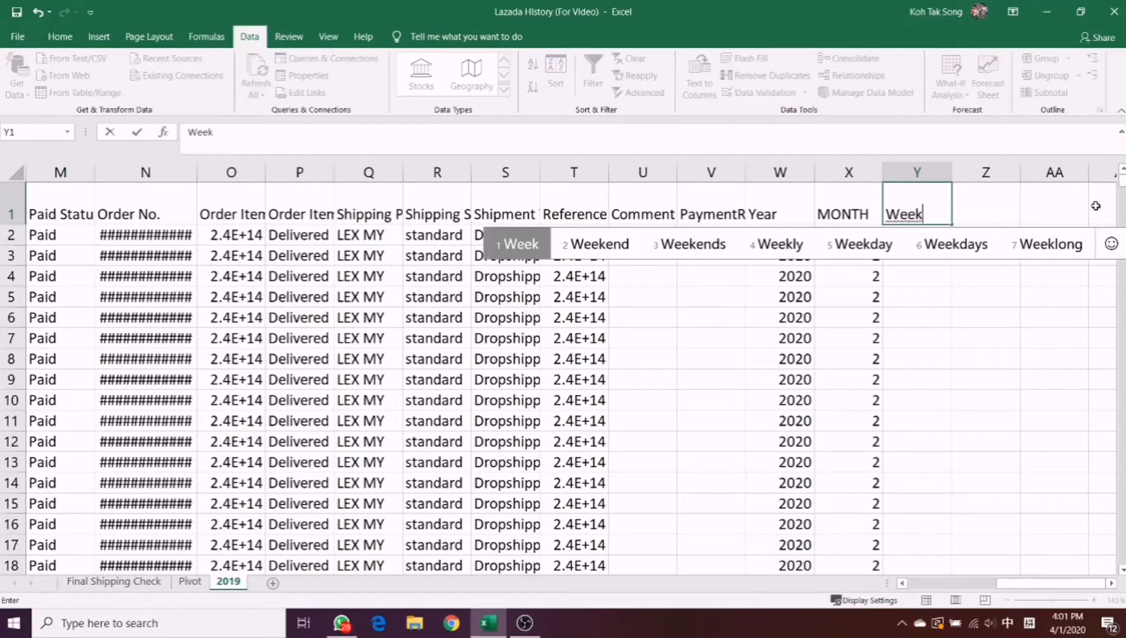
key("BackSpace")
key("BackSpace")
key("shift")
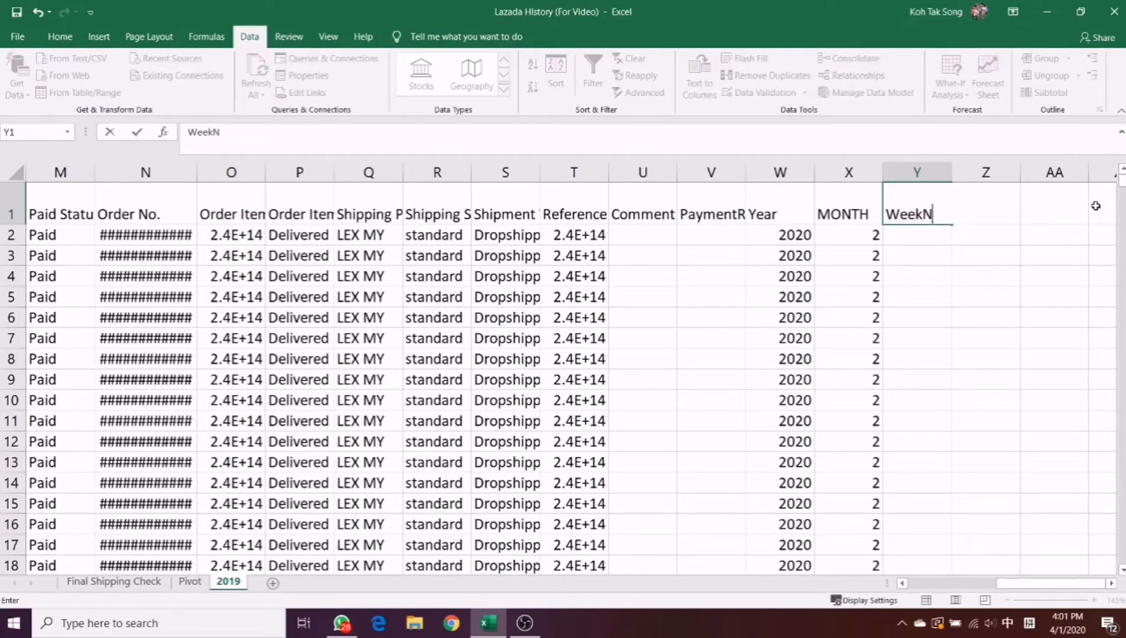
type("um")
key("Return")
Step: Calculate the week number of the transaction date in Y2 with =WEEKNUM(A2) and fill the formula down the WeekNum column
type("=wee")
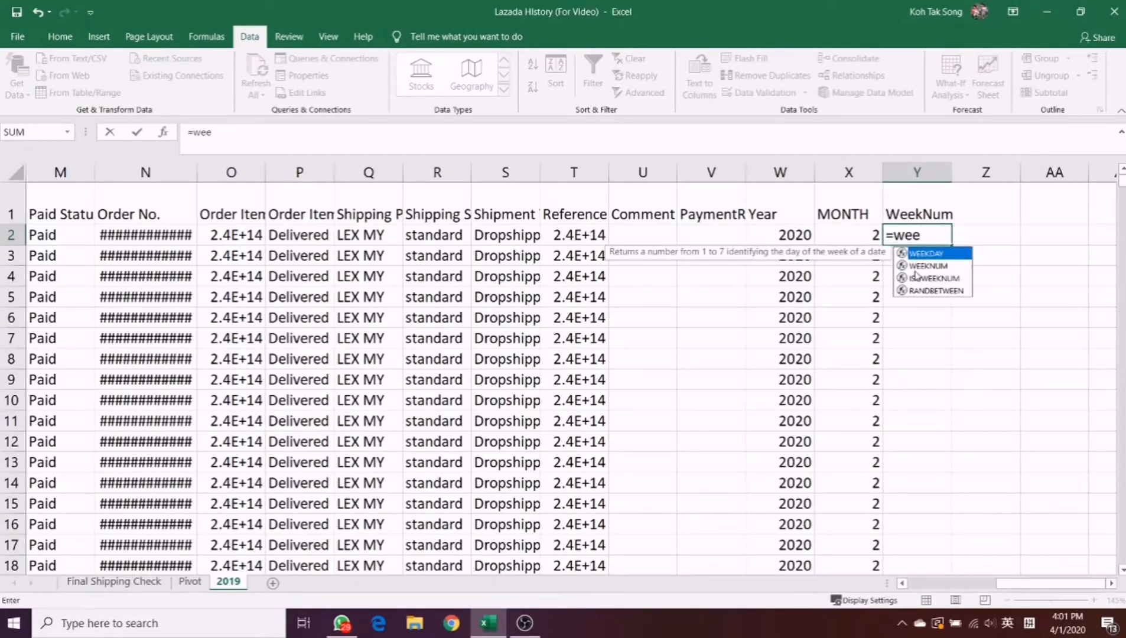
type("k")
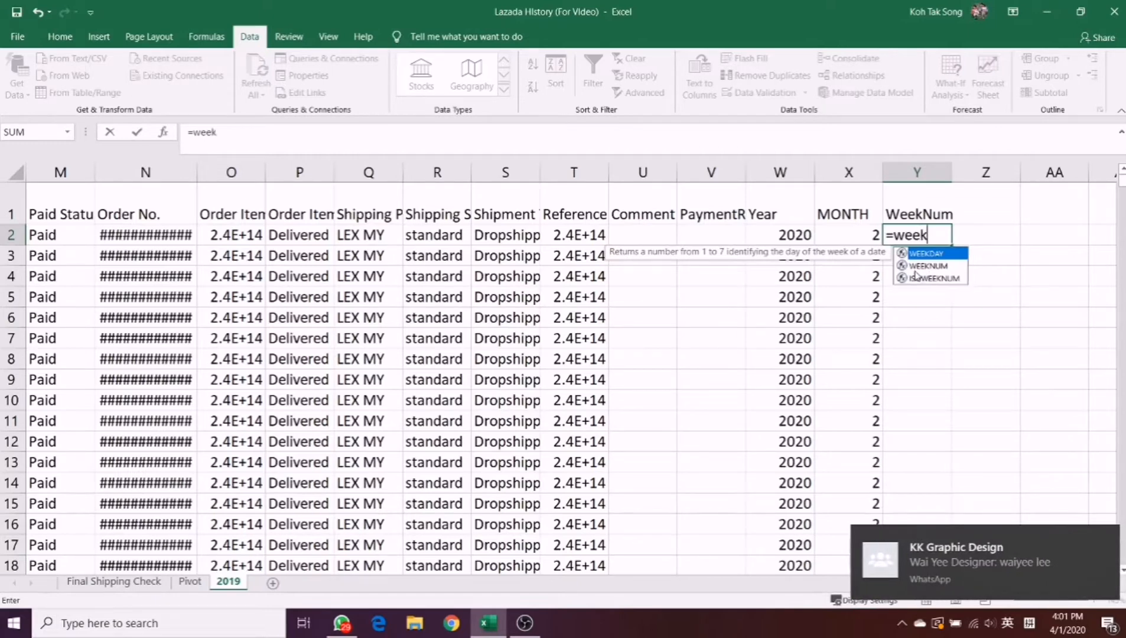
type("num")
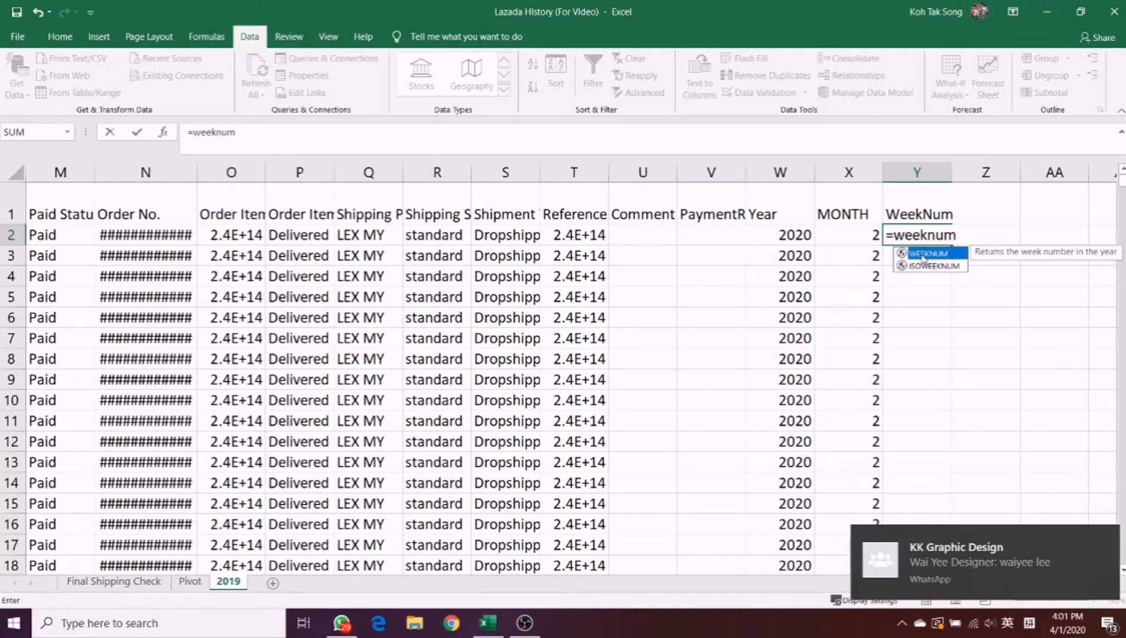
double_click(922, 257)
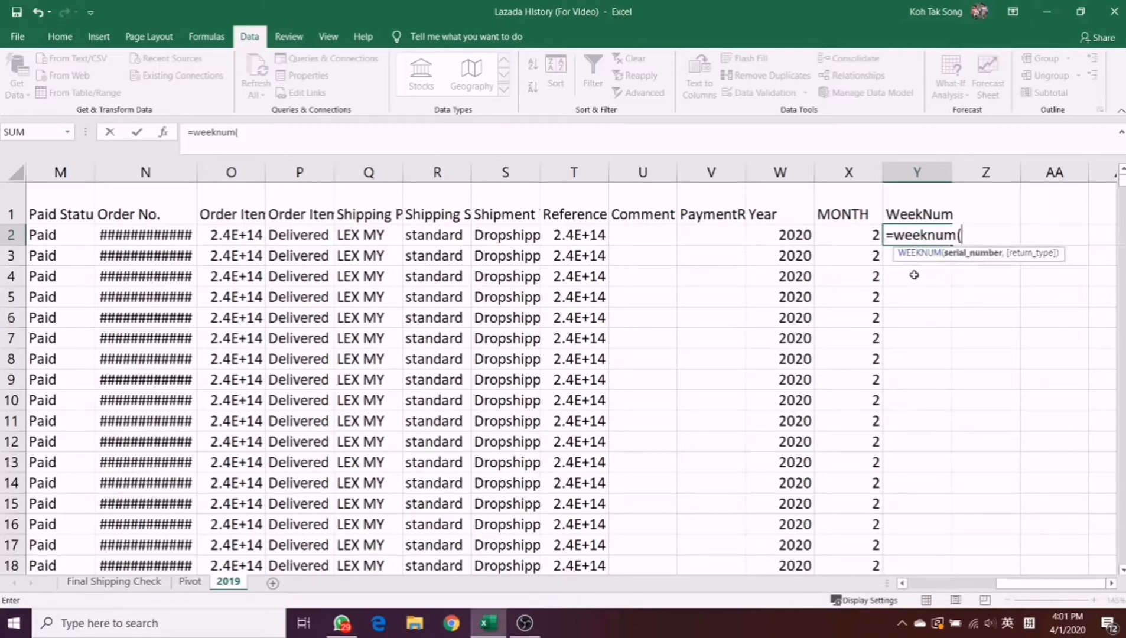
left_click_drag(1012, 584, 923, 583)
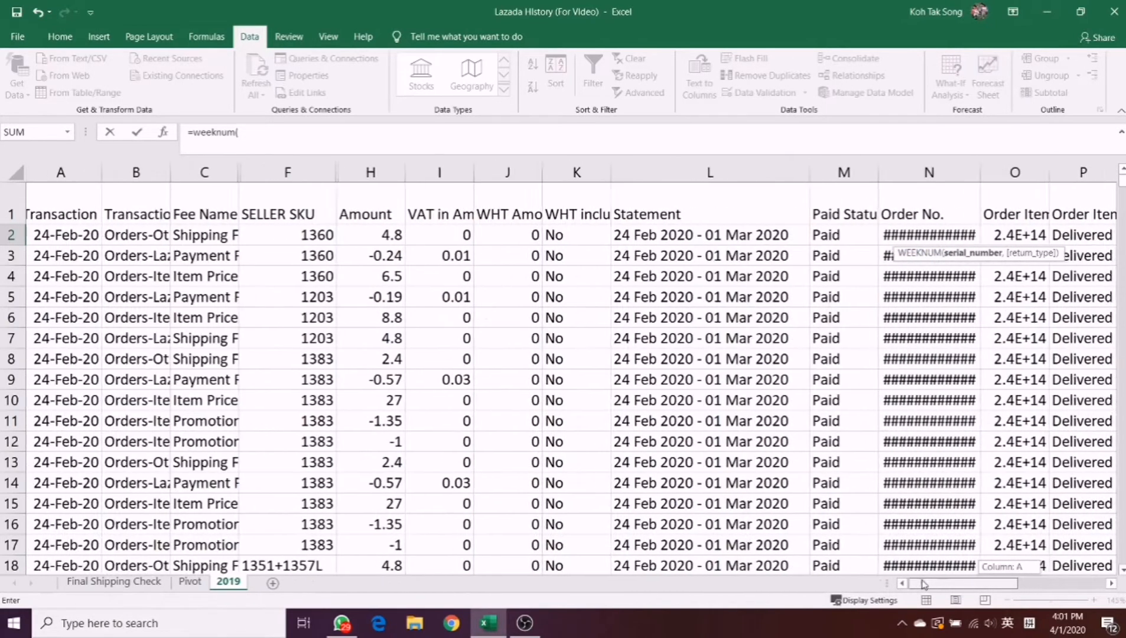
left_click(88, 234)
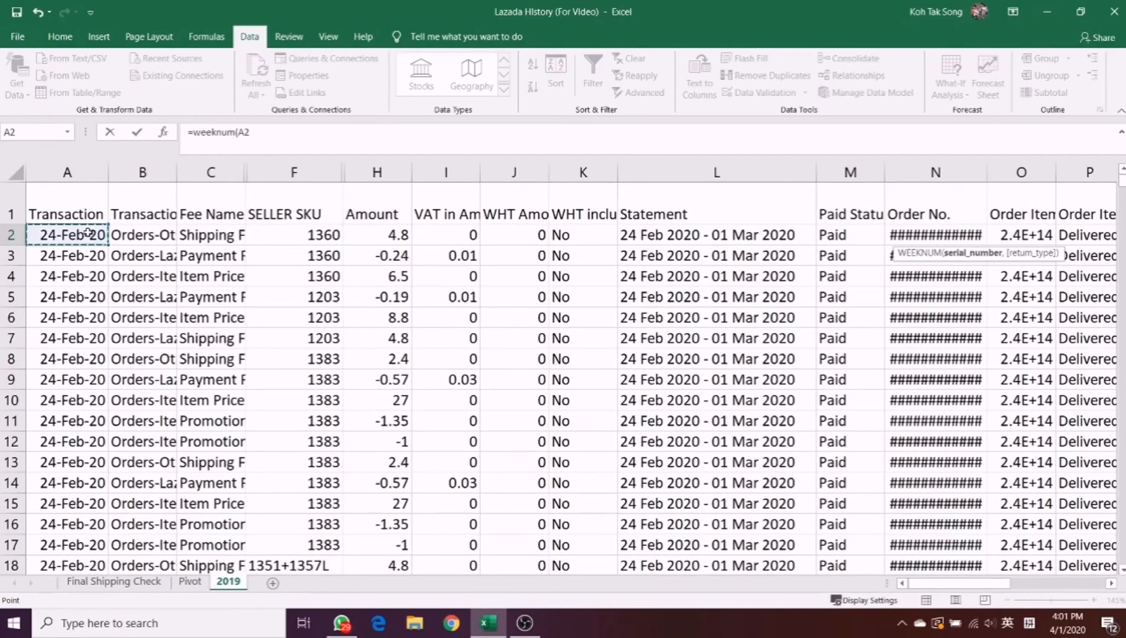
key("Return")
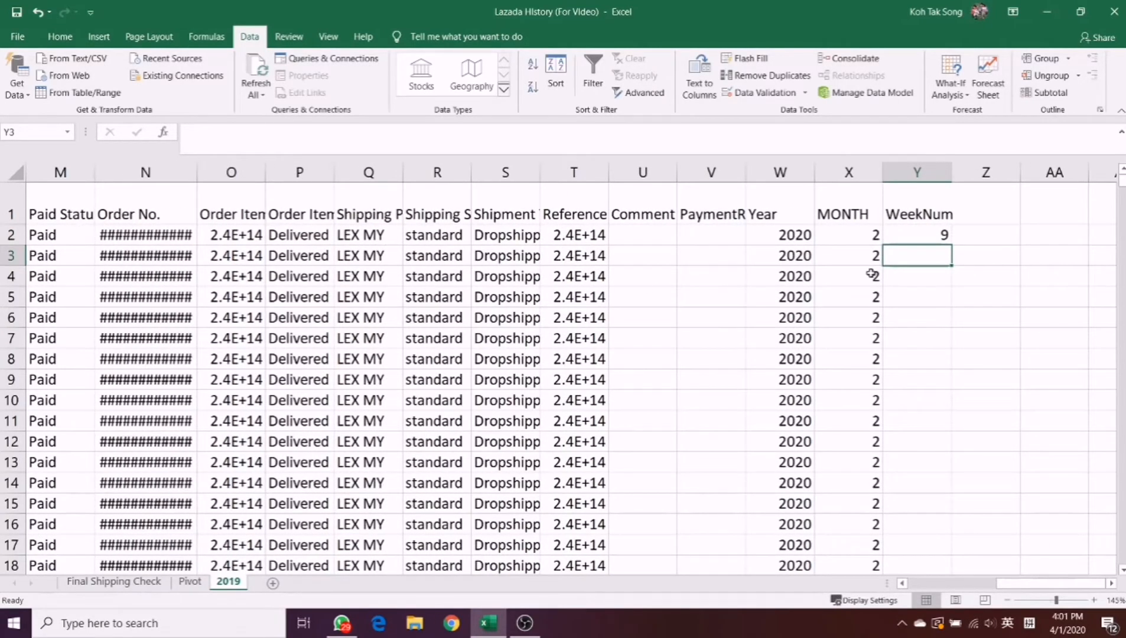
left_click(916, 233)
double_click(951, 245)
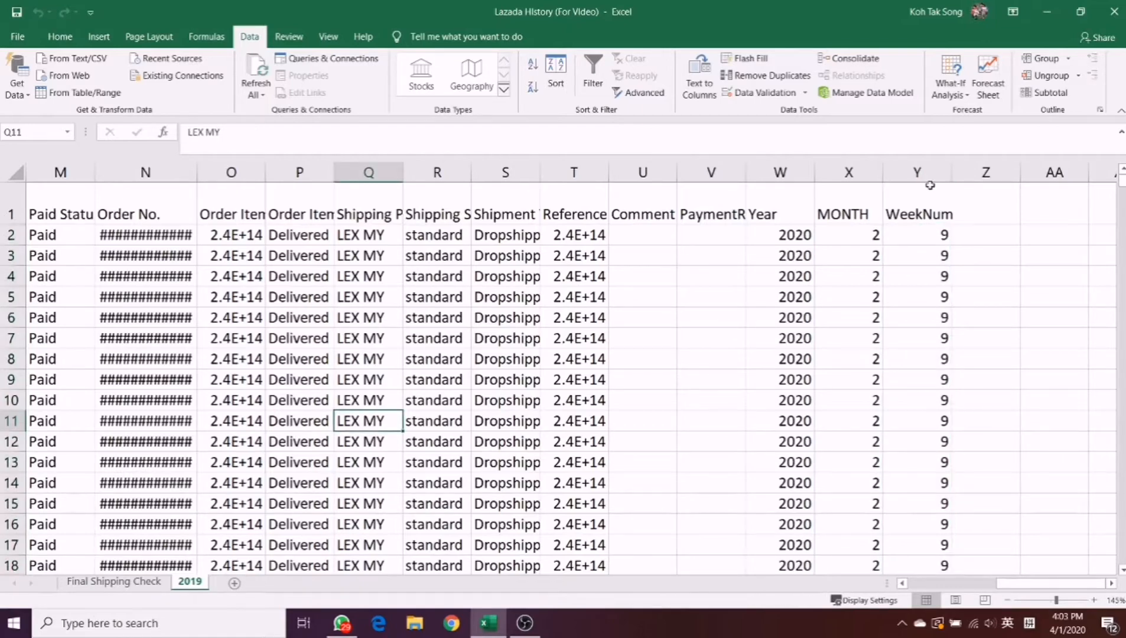
Step: Create a PivotTable on a new worksheet from all the data columns A to Y of the 2019 sheet
left_click(921, 587)
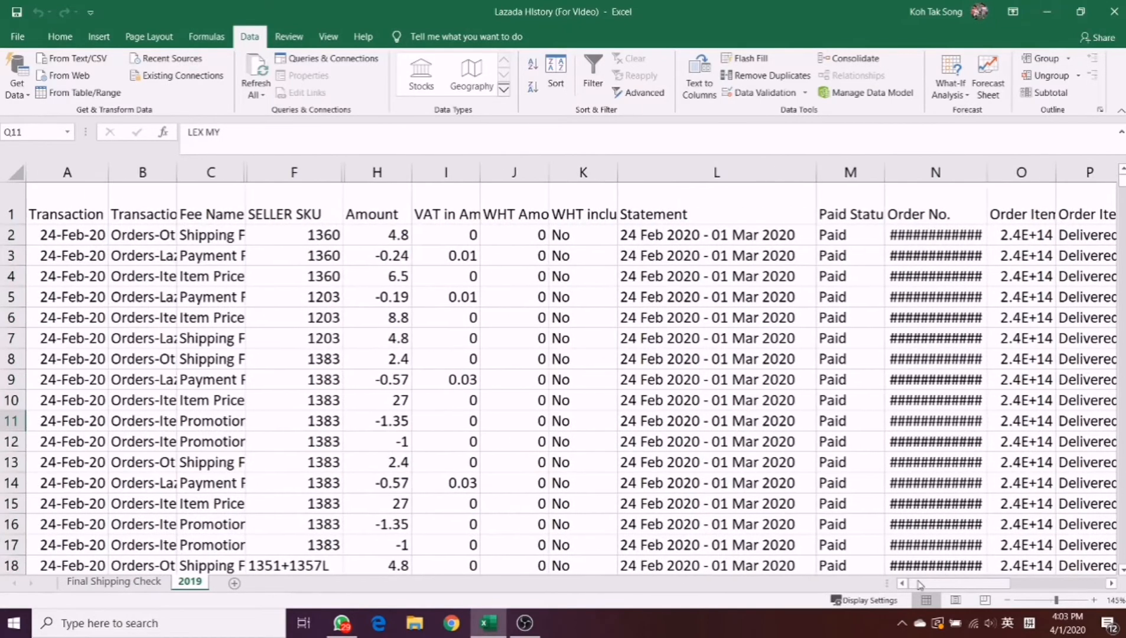
left_click(13, 170)
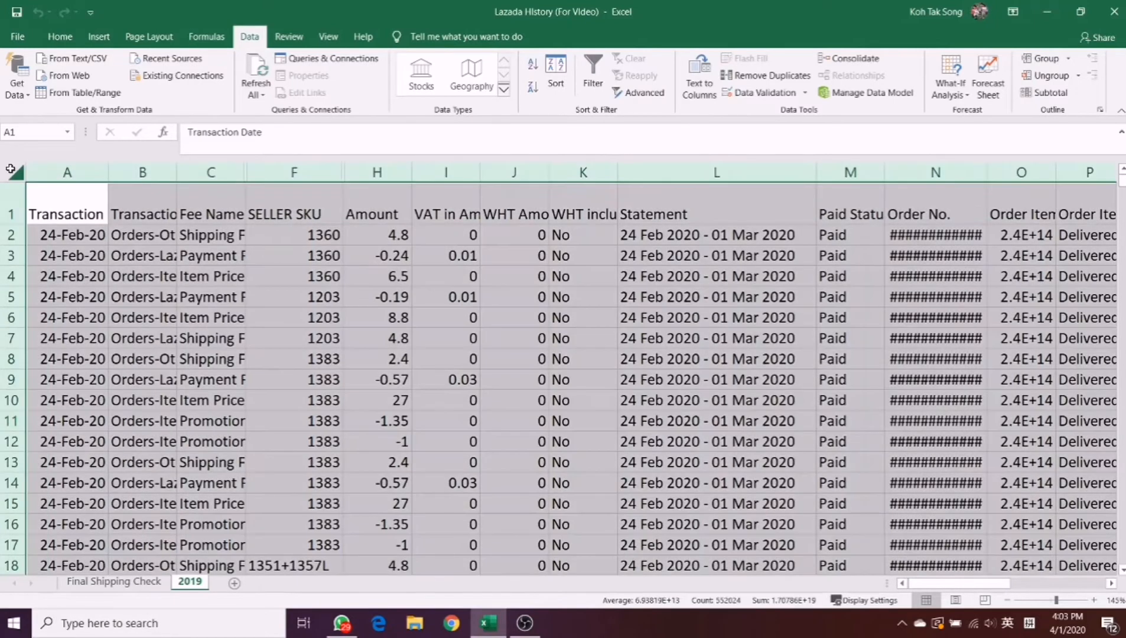
left_click_drag(998, 582, 1077, 580)
left_click(99, 36)
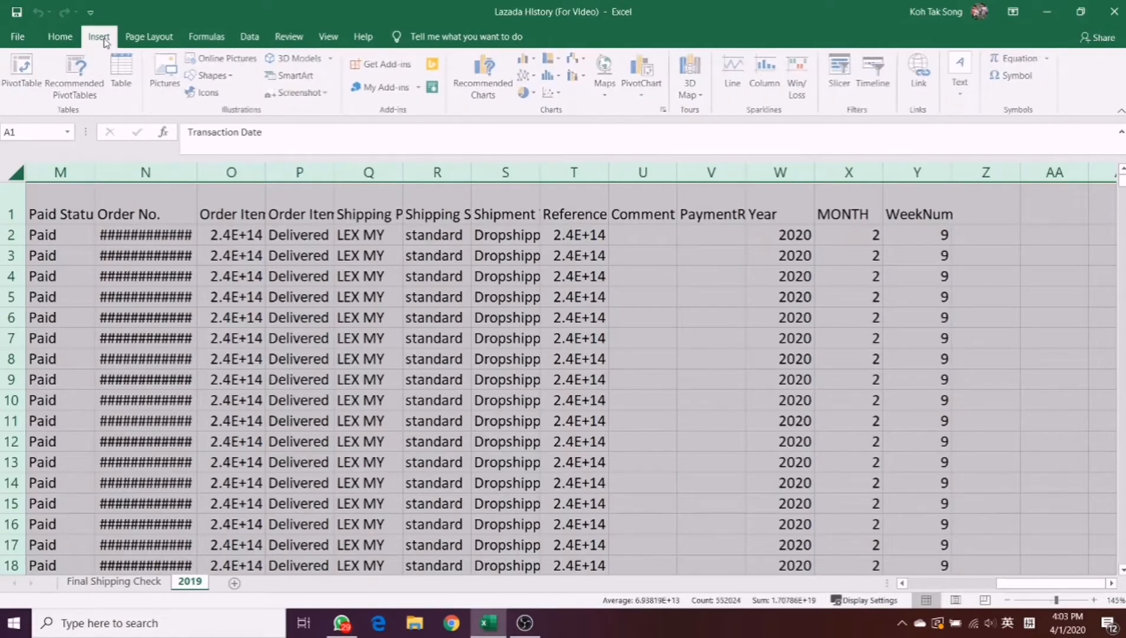
left_click(36, 76)
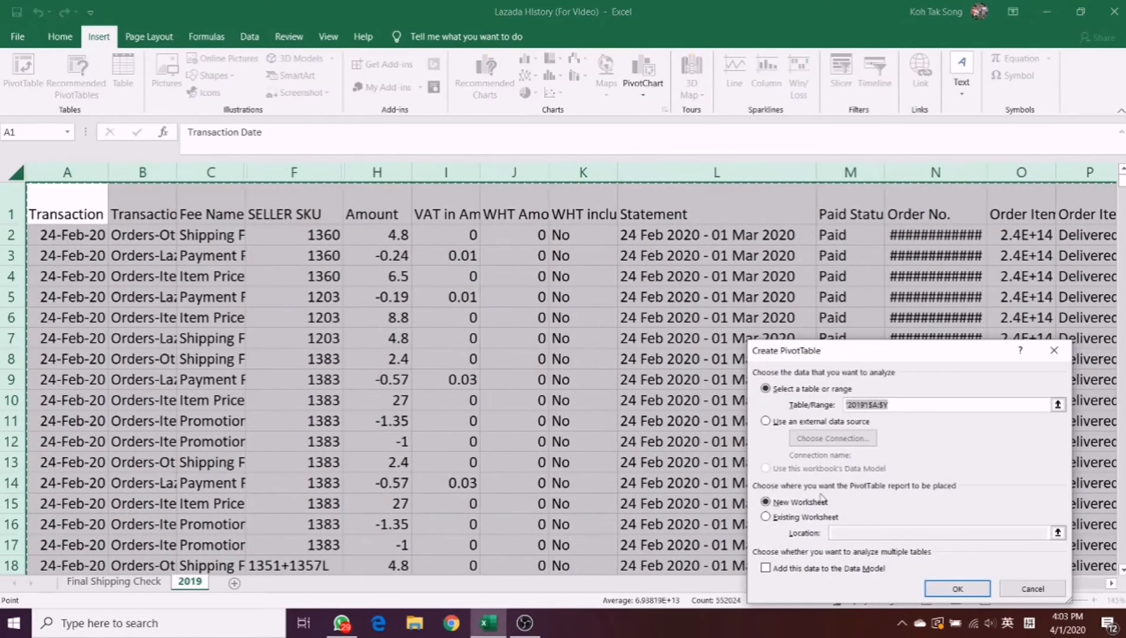
left_click(955, 590)
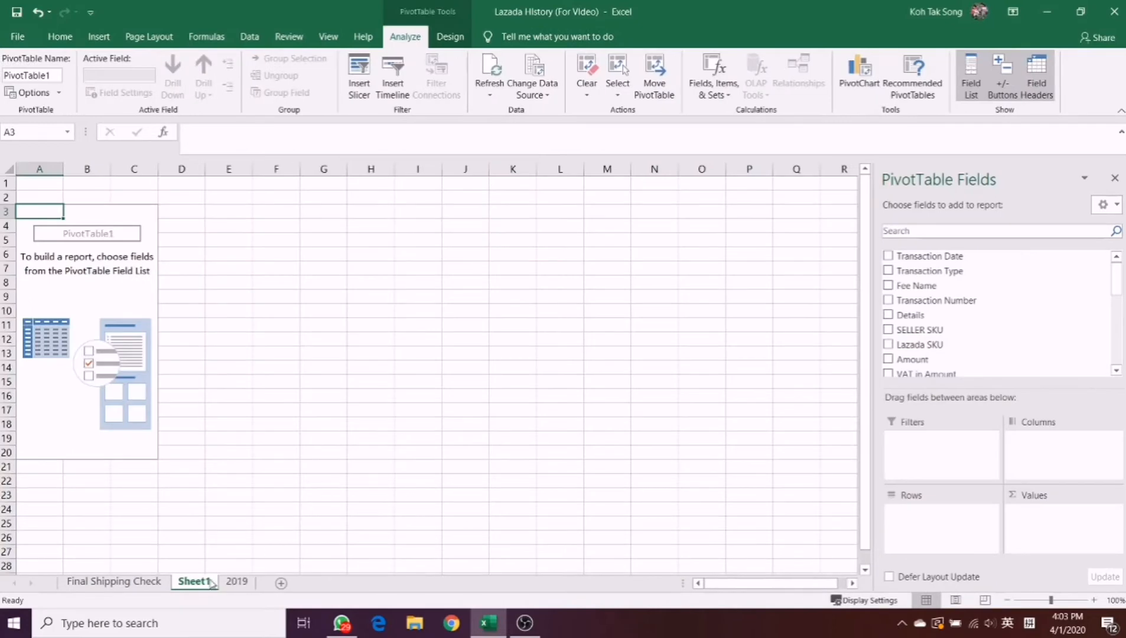
Step: Rename the new PivotTable worksheet as Pivot
right_click(211, 582)
left_click(265, 440)
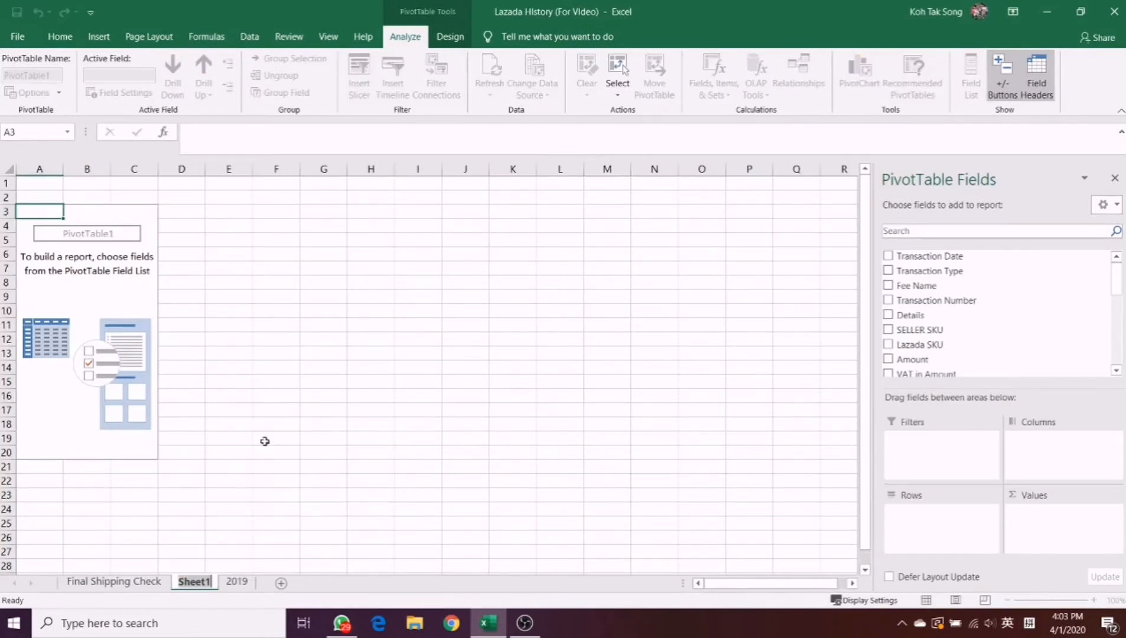
type("Pivot")
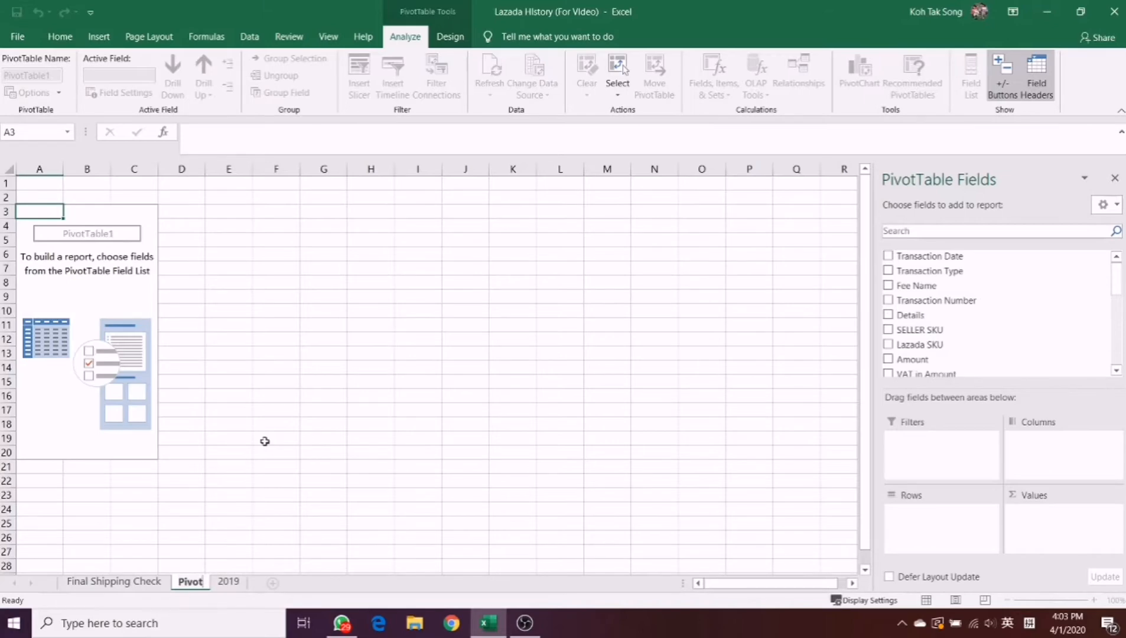
left_click(265, 440)
Step: Lay out the PivotTable with Fee Name as rows and the sum of Amount as values
left_click(60, 337)
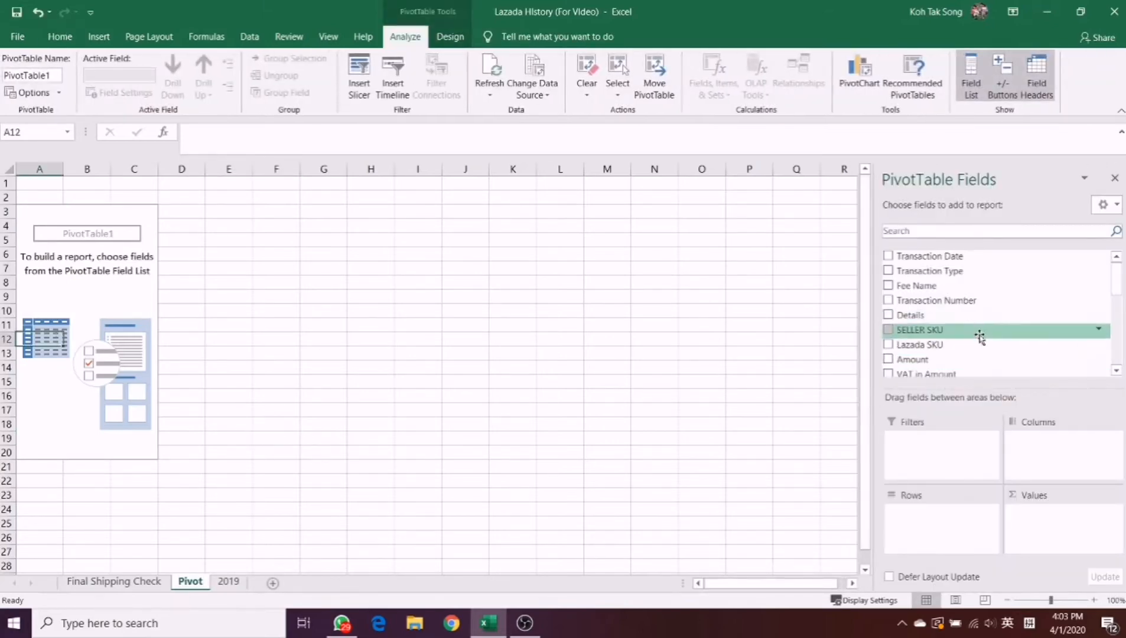
left_click_drag(946, 290, 1065, 443)
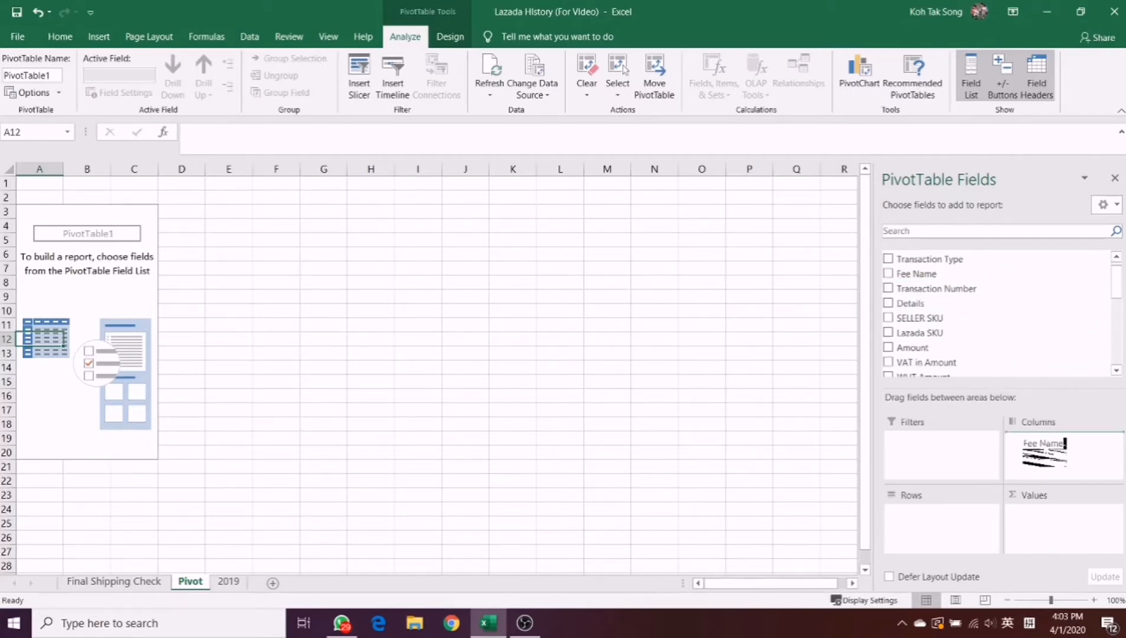
left_click_drag(1065, 443, 930, 514)
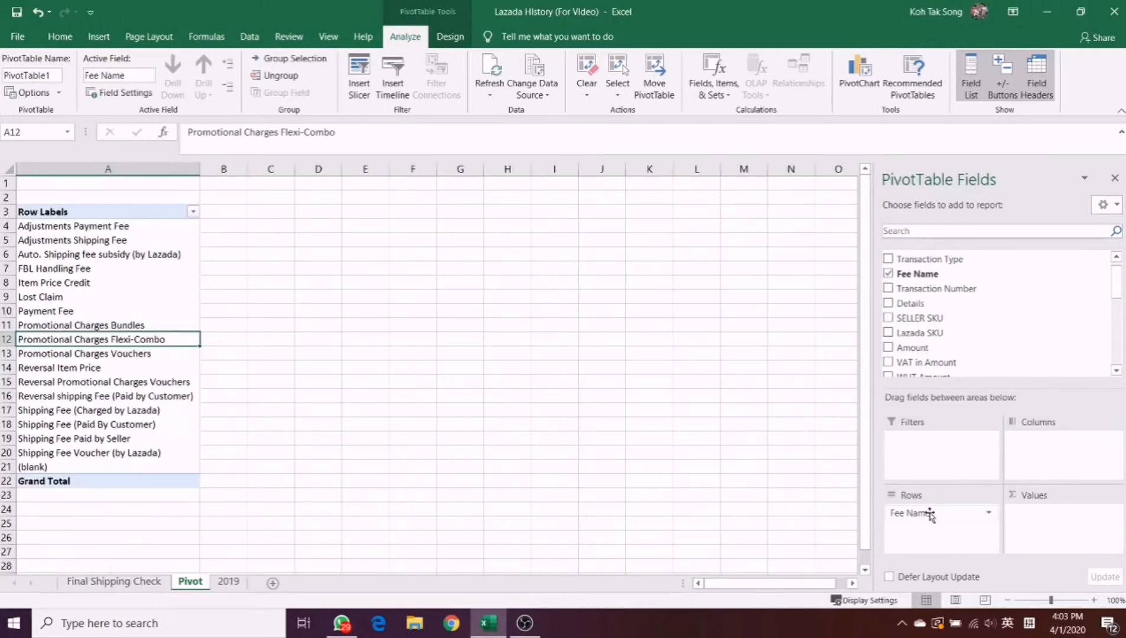
left_click(142, 396)
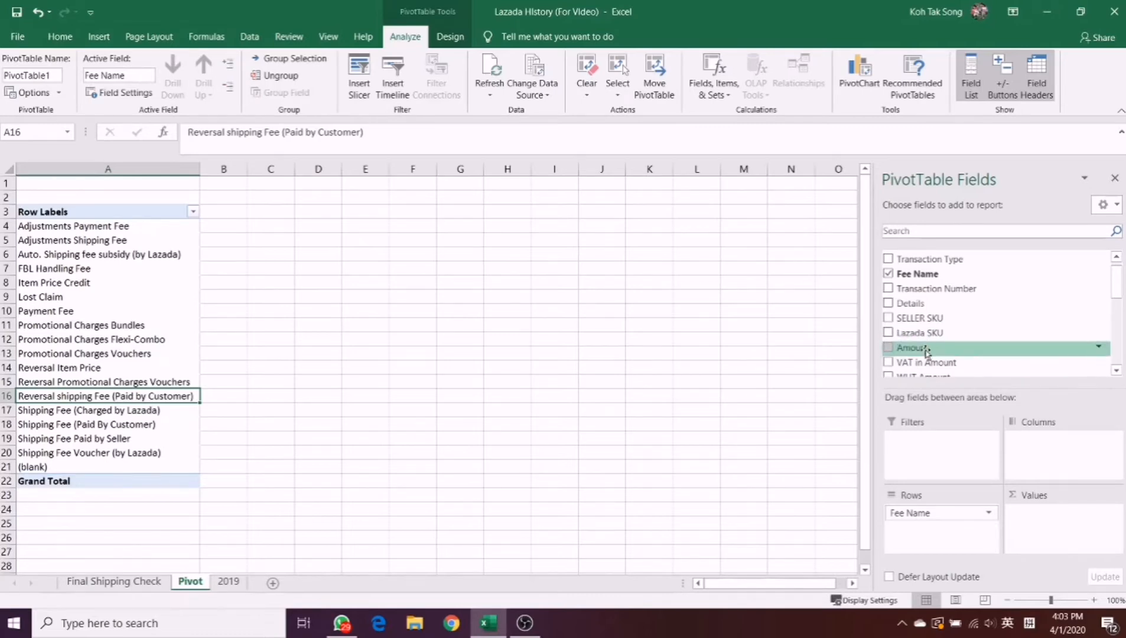
left_click_drag(926, 350, 1026, 515)
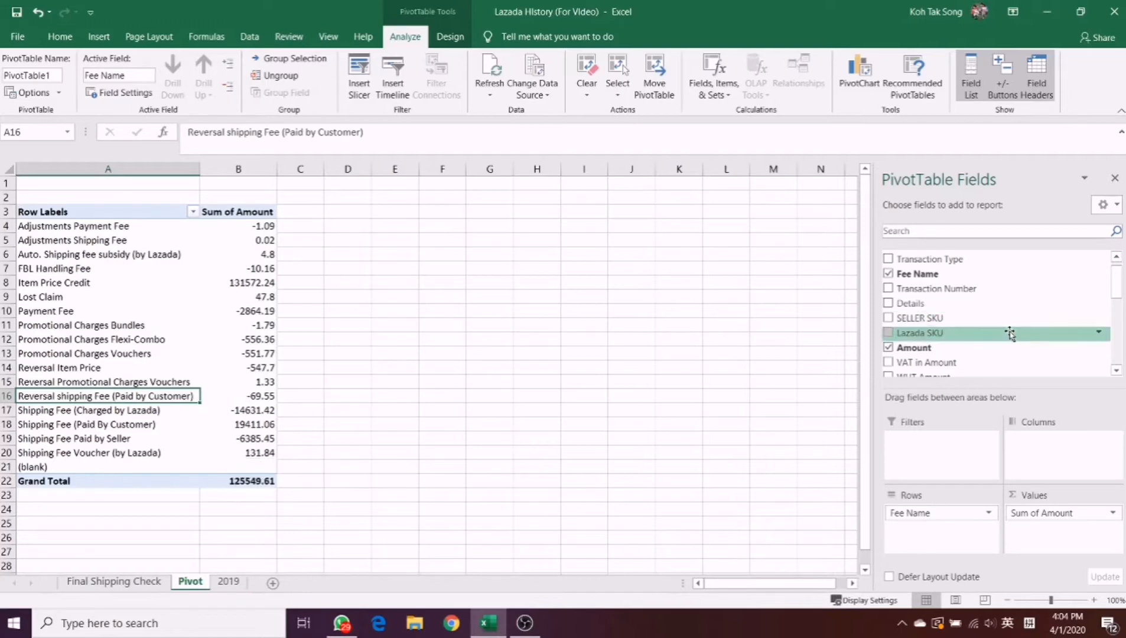
Step: Break the PivotTable columns down by MONTH, with Year placed above it as the outer column level
scroll(1013, 327, "down", 1)
scroll(1013, 327, "down", 6)
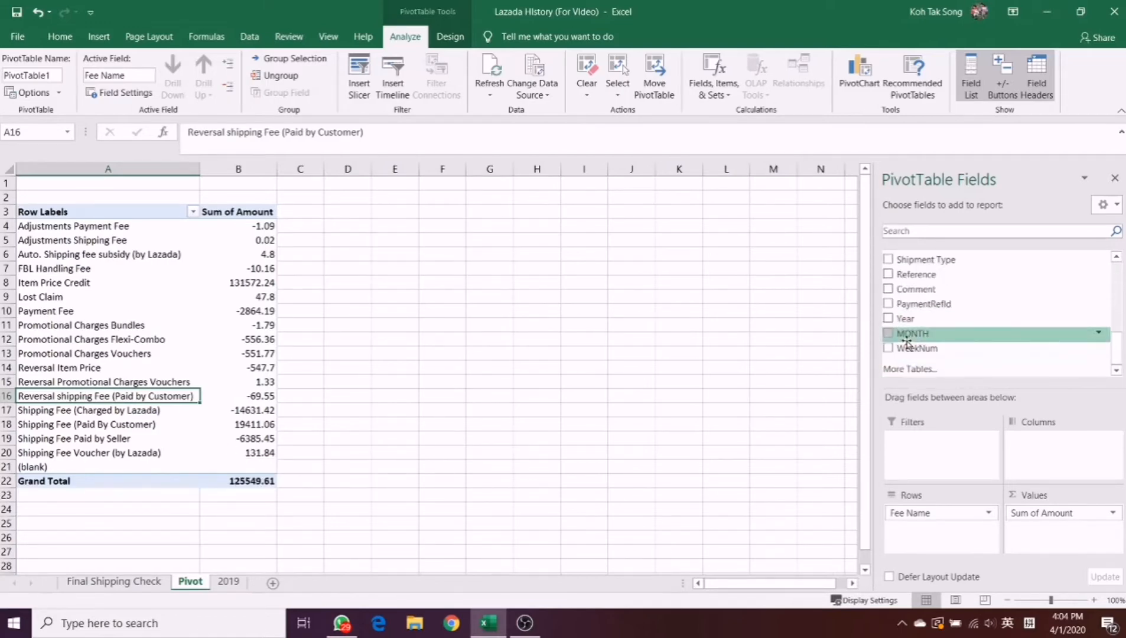
left_click_drag(907, 342, 1033, 464)
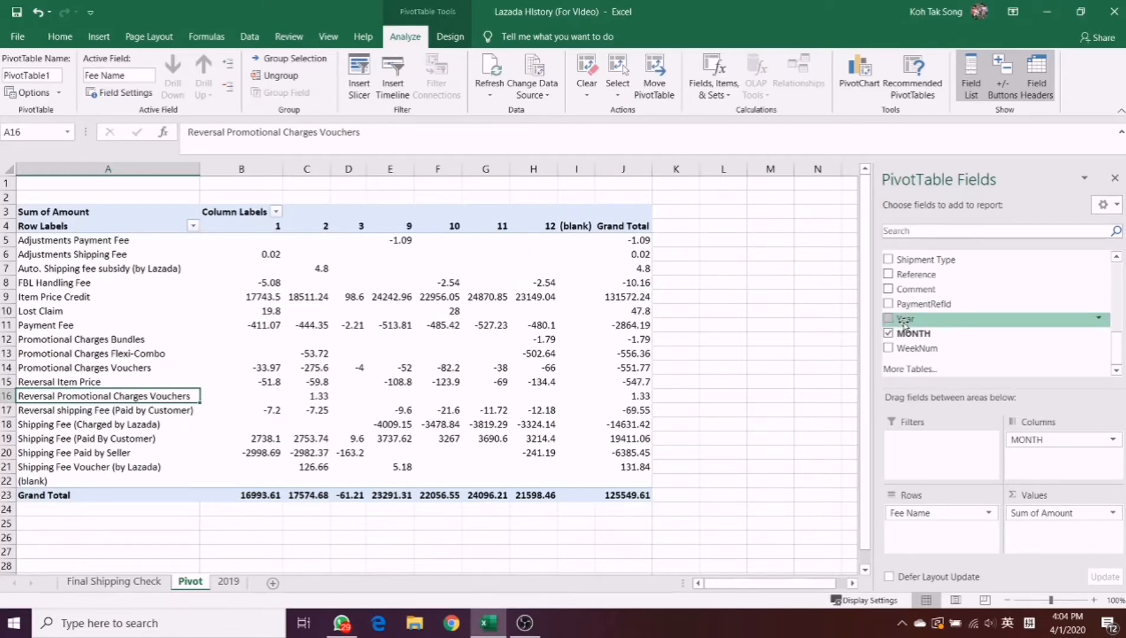
left_click_drag(904, 324, 1025, 441)
left_click(559, 558)
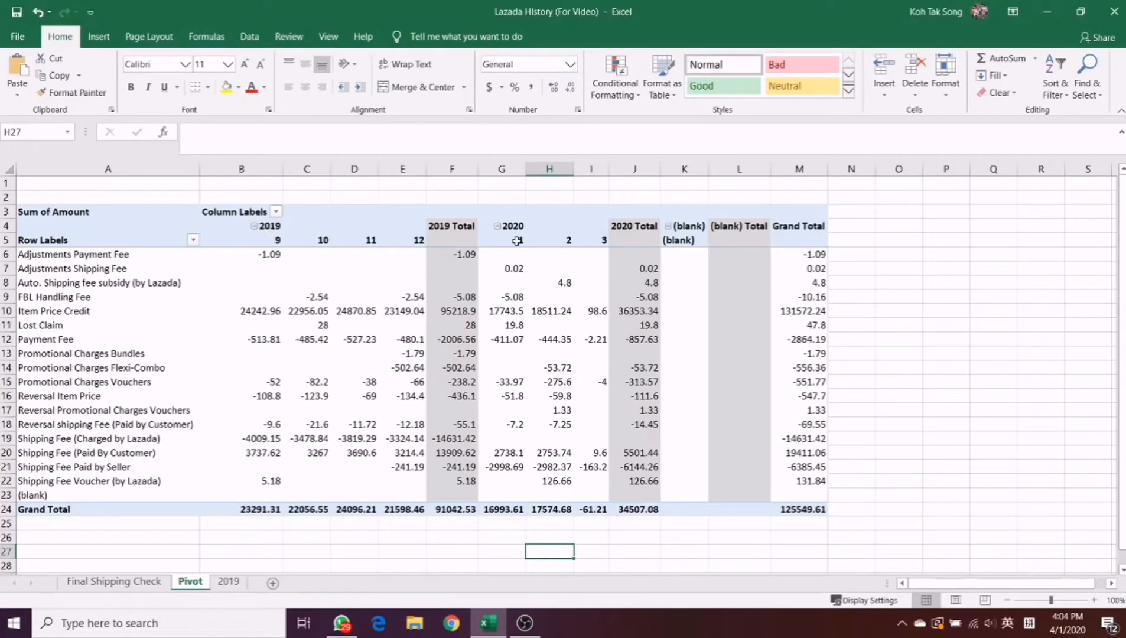
Step: Examine the monthly fee amounts in the PivotTable, comparing the Promotional Charges Vouchers row across the 2019 and 2020 months
left_click(429, 324)
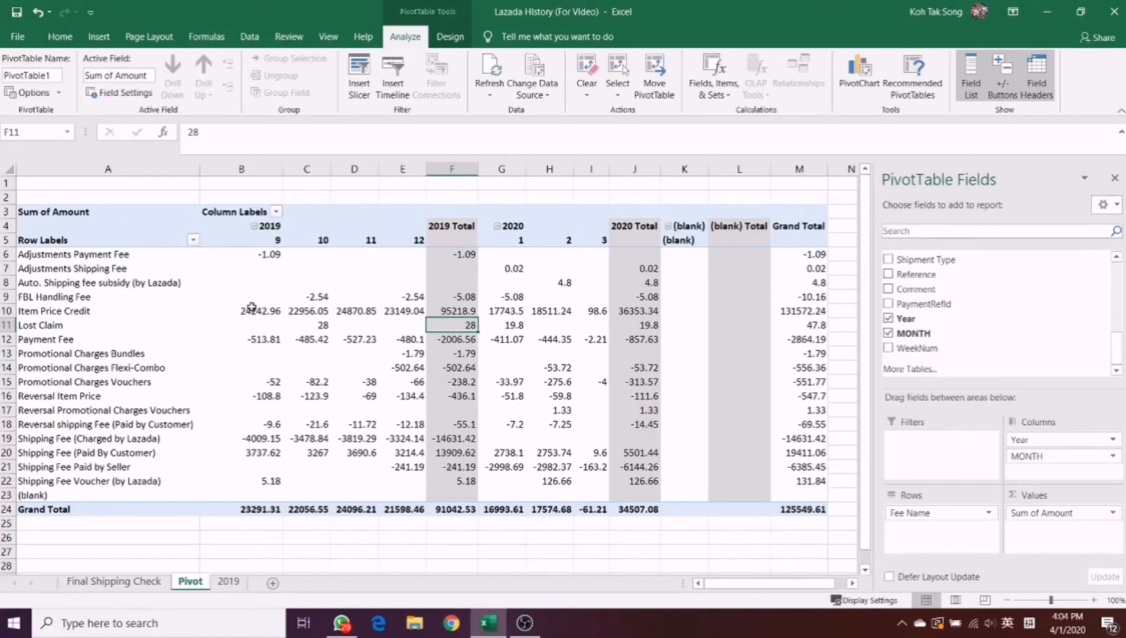
mouse_move(251, 307)
left_click(109, 412)
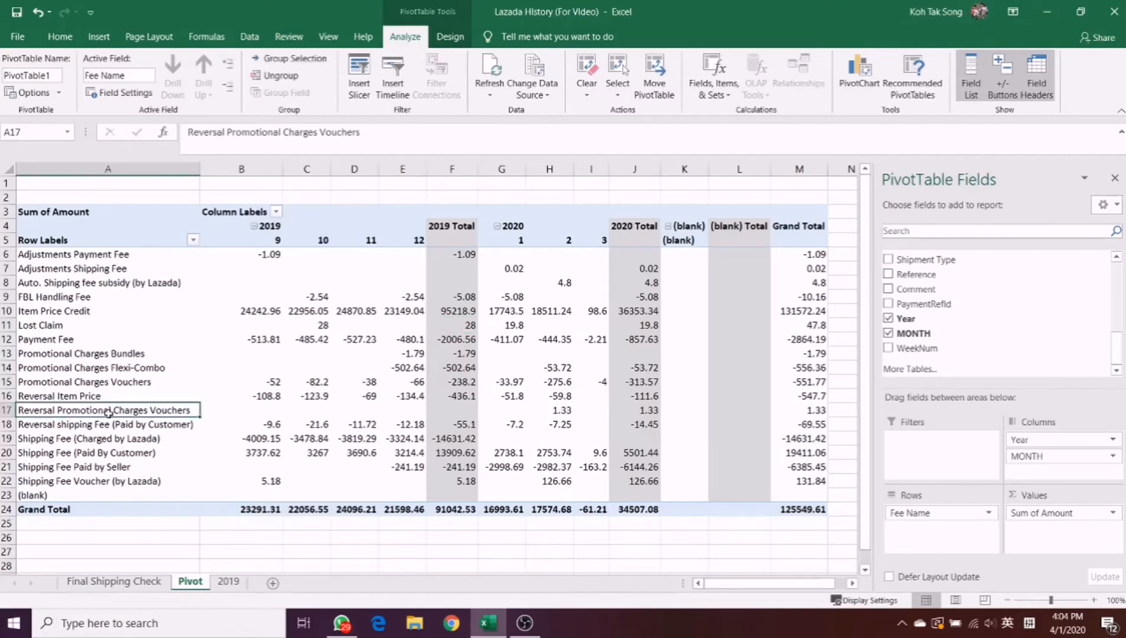
left_click_drag(108, 382, 579, 381)
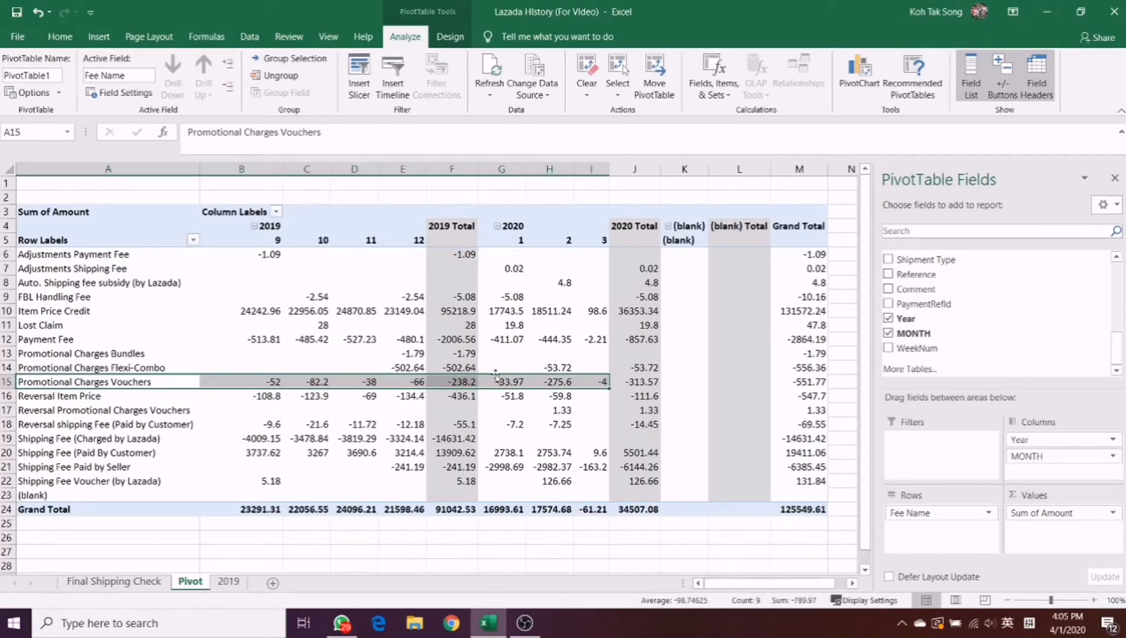
left_click(558, 383)
mouse_move(552, 413)
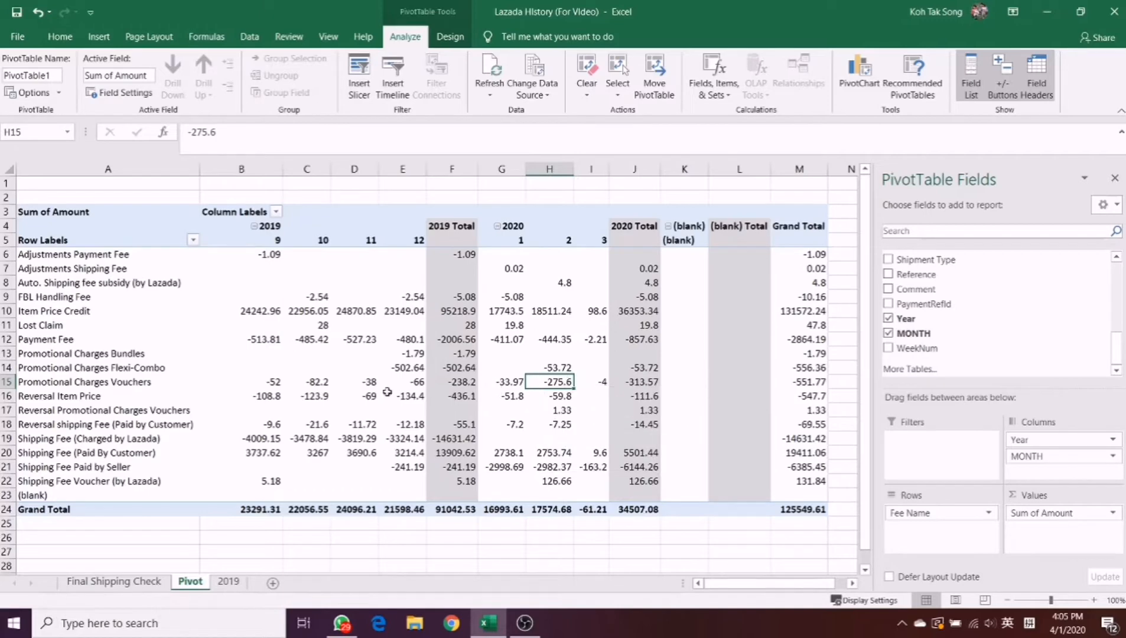
left_click(307, 383)
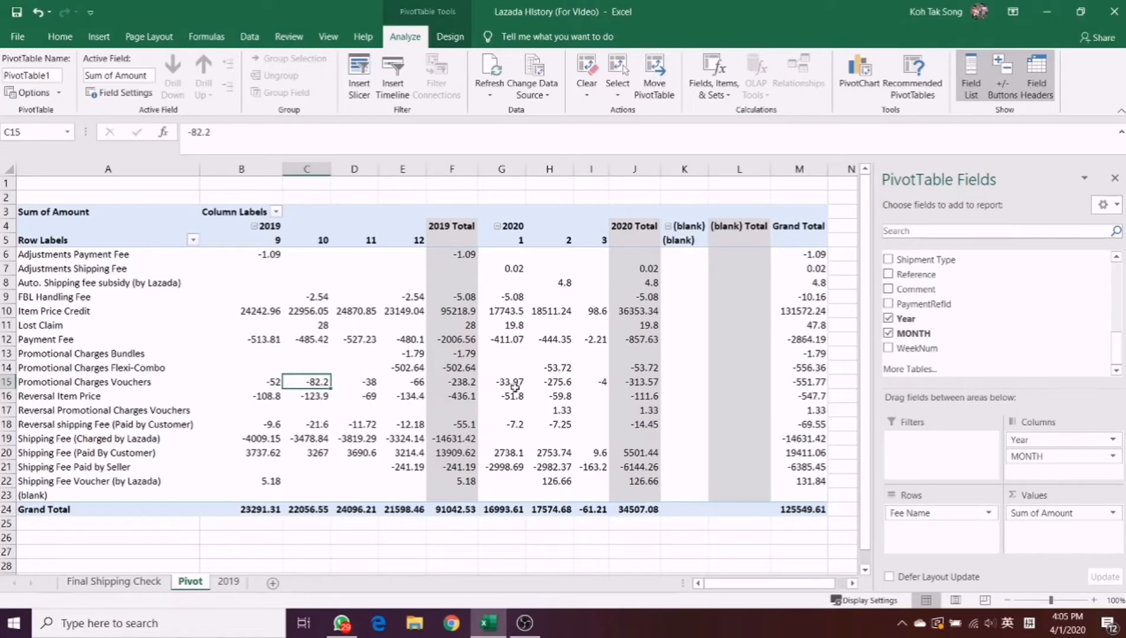
left_click(556, 386)
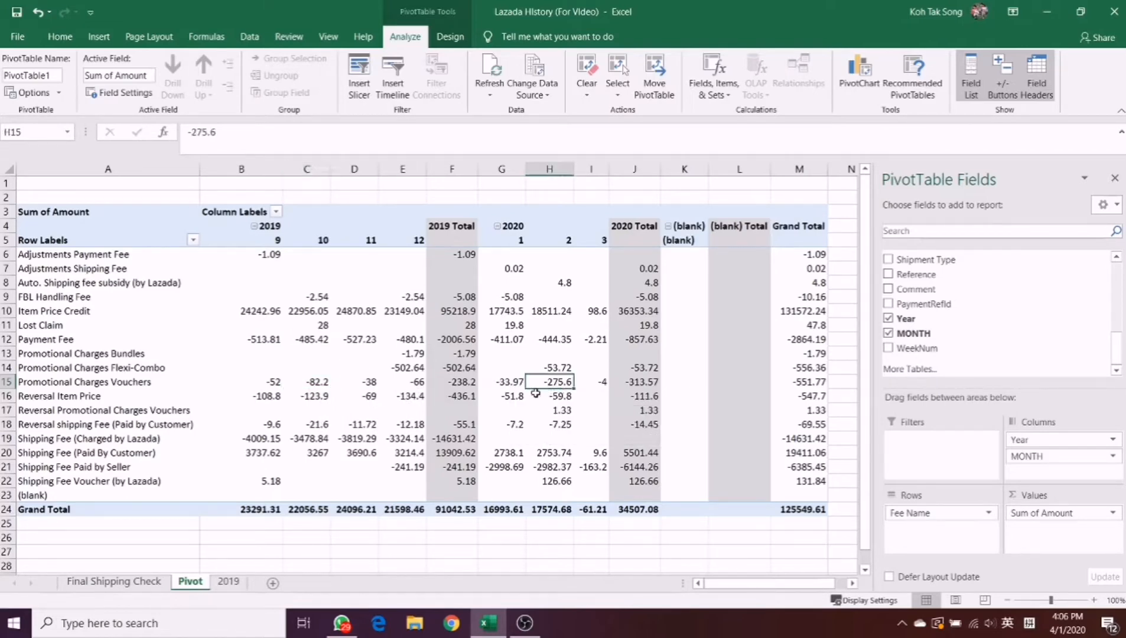
left_click_drag(262, 387, 407, 384)
left_click_drag(505, 385, 582, 381)
left_click(558, 381)
mouse_move(557, 381)
Step: Review the monthly amounts in the reversal rows and the Payment Fee row, along with the Item Price Credit label
left_click(131, 424)
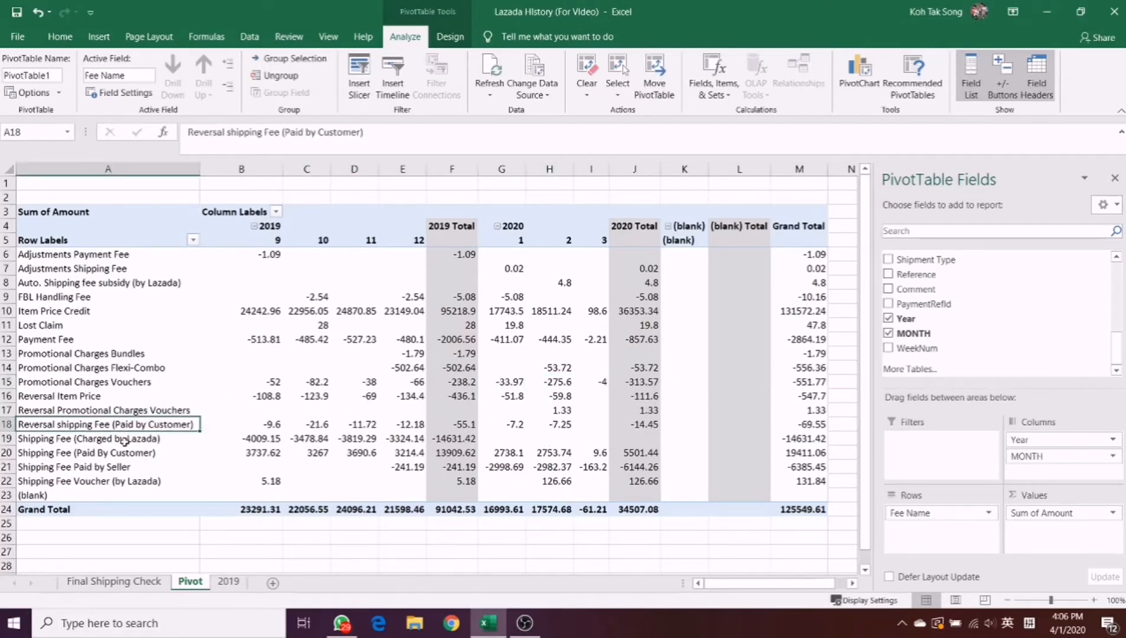
left_click_drag(119, 396, 595, 422)
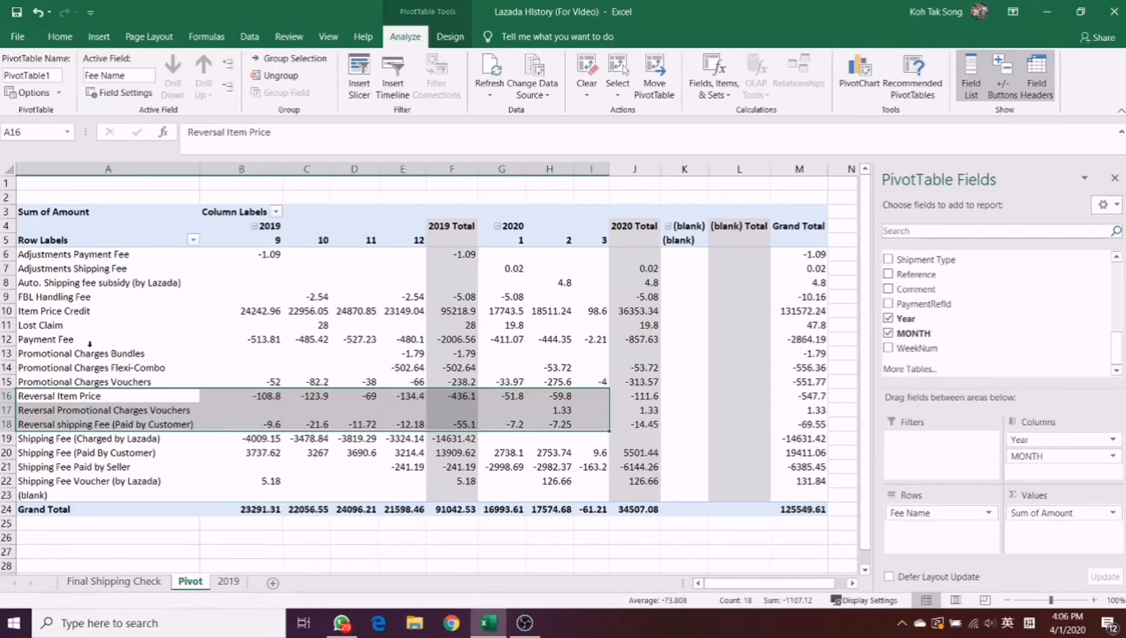
left_click_drag(83, 341, 594, 340)
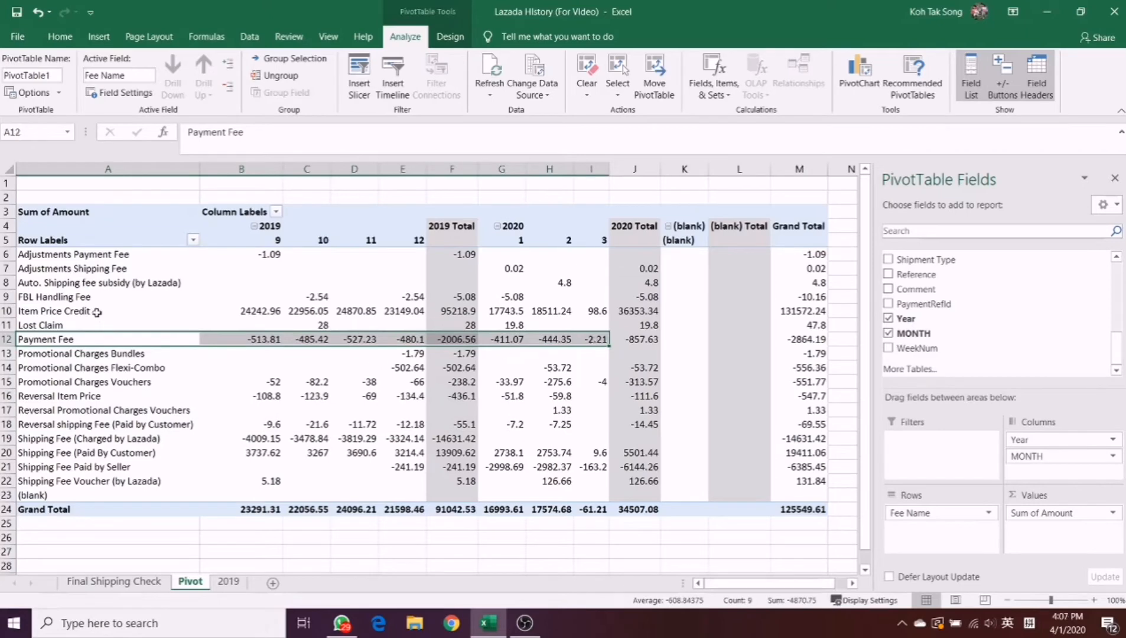
left_click(96, 313)
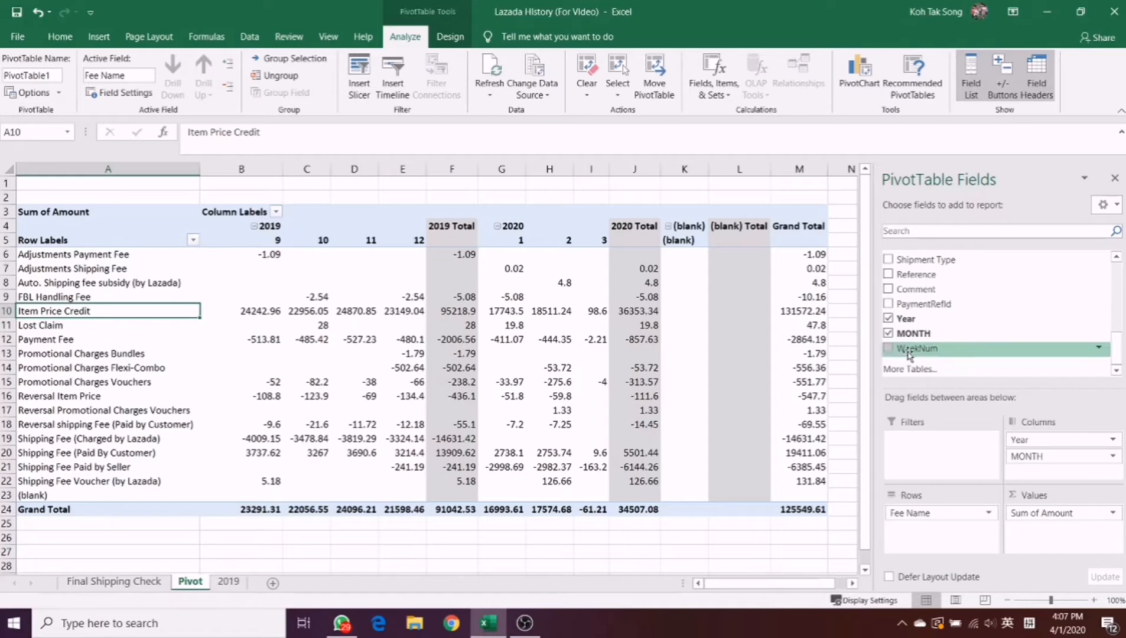
Step: Replace MONTH with WeekNum under Year in the PivotTable columns and look over the weekly fee amounts
left_click_drag(908, 353, 985, 348)
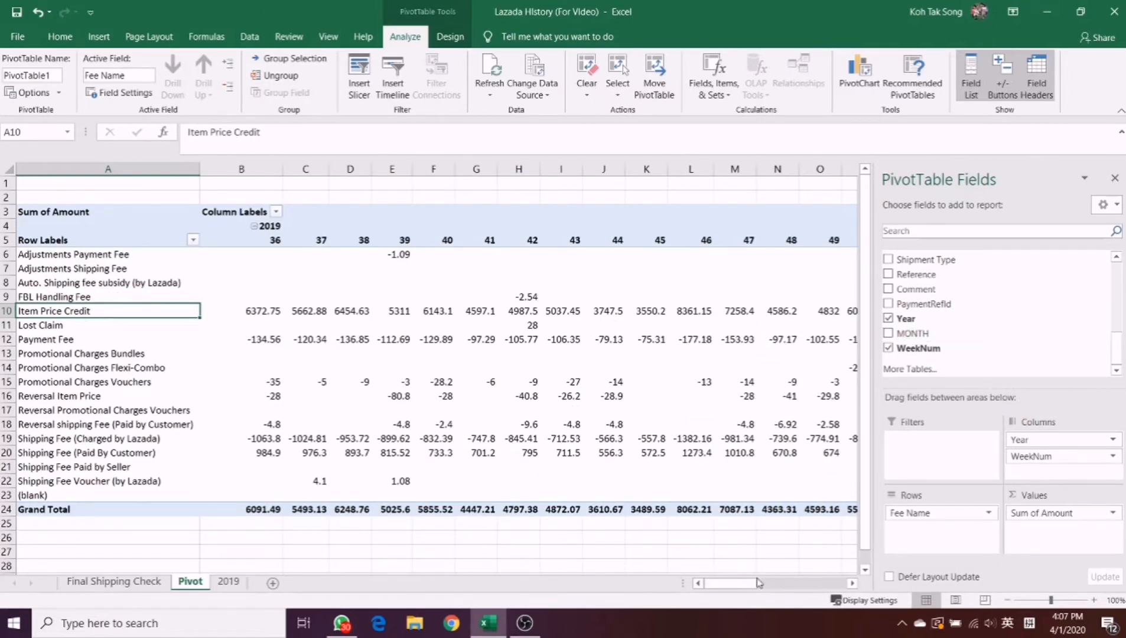
left_click_drag(759, 583, 730, 578)
mouse_move(322, 384)
left_click(94, 374)
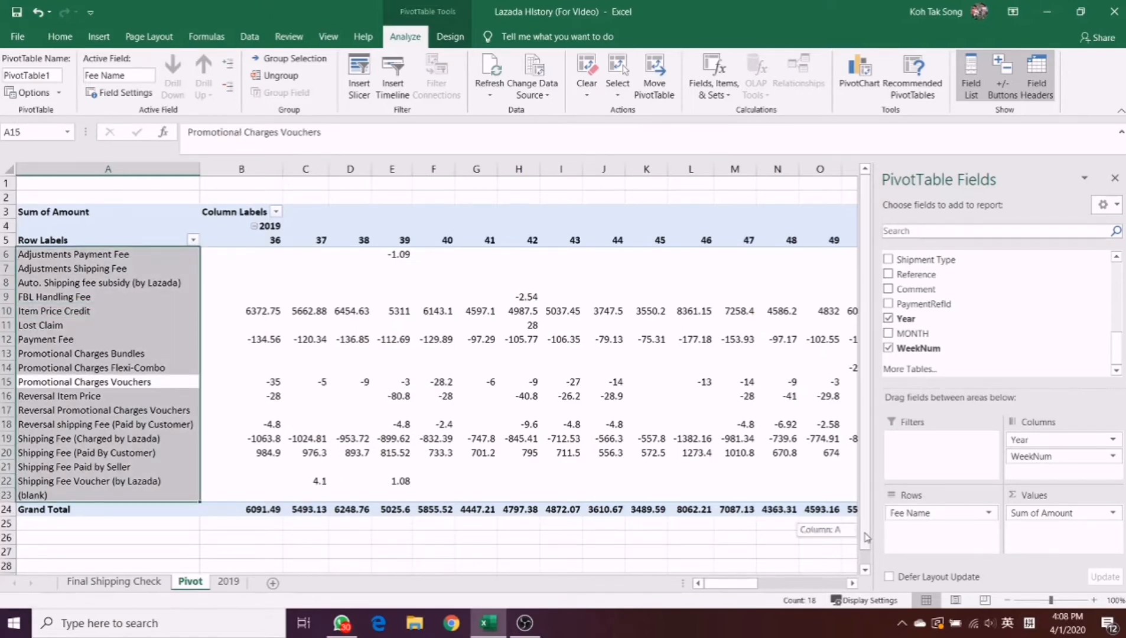
Step: Replace WeekNum with MONTH under Year in the PivotTable columns and remove Fee Name from the rows
scroll(828, 530, "down", 1)
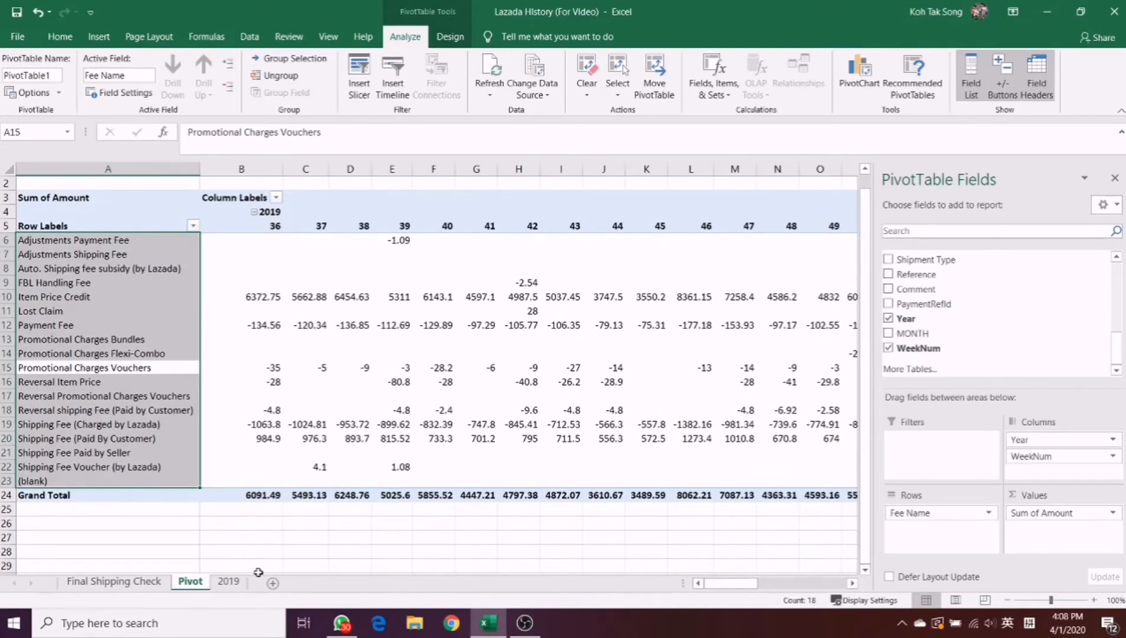
left_click(233, 583)
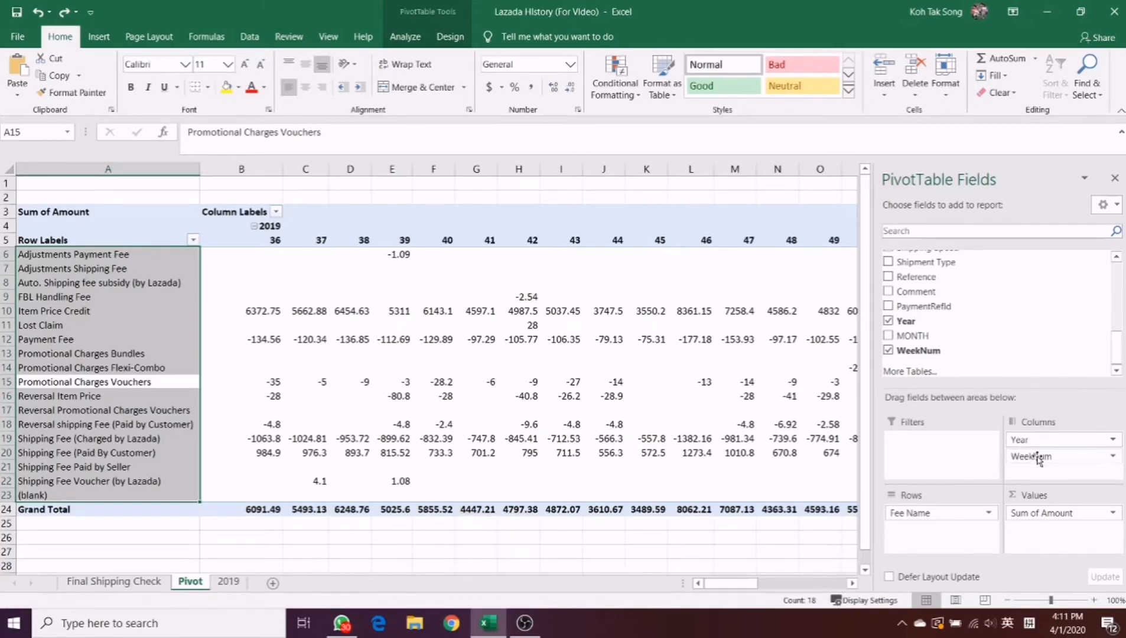
mouse_move(1038, 455)
left_mouse_down()
mouse_move(993, 342)
mouse_move(924, 337)
mouse_move(1032, 458)
left_mouse_up()
left_click_drag(930, 516, 956, 338)
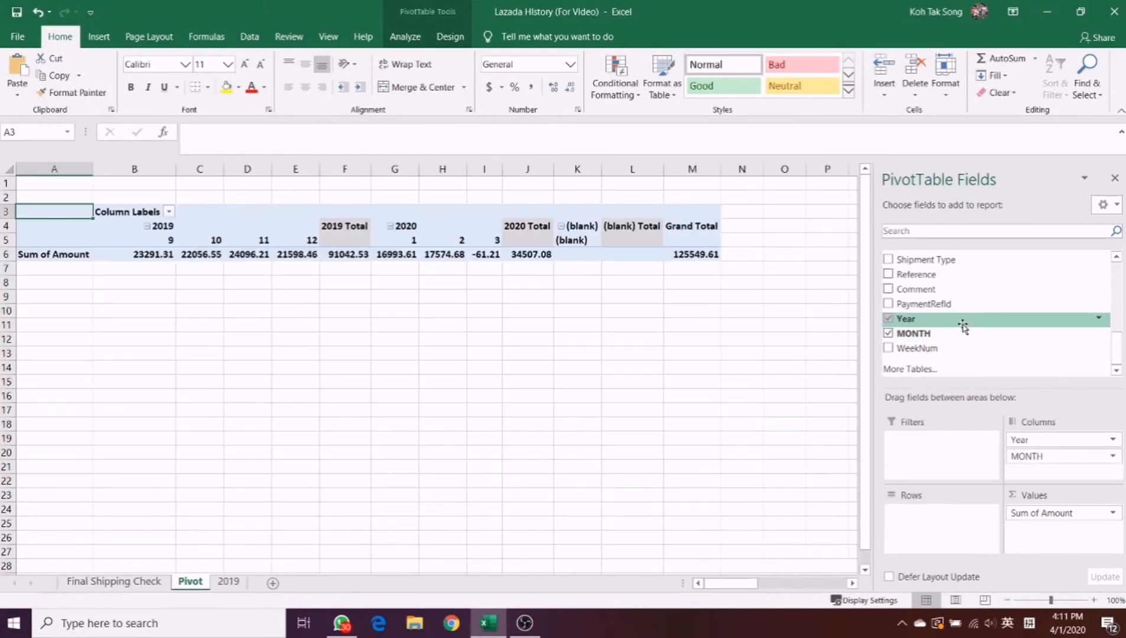
Step: Add SELLER SKU as the row field of the PivotTable
scroll(999, 349, "up", 4)
scroll(1007, 358, "up", 2)
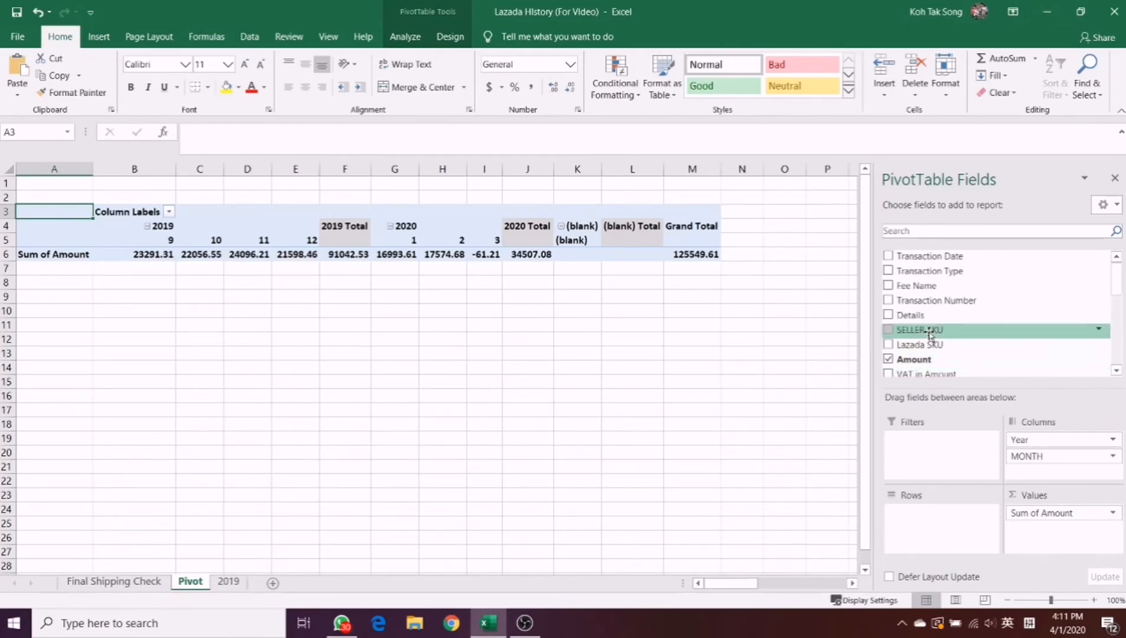
left_click_drag(931, 334, 928, 516)
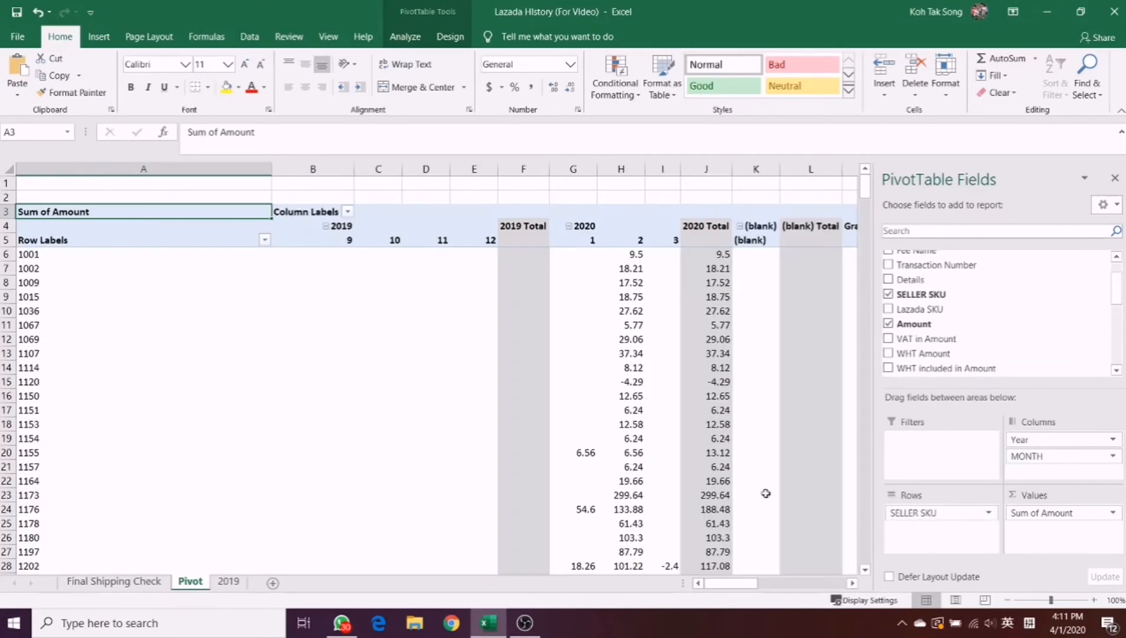
Step: Sort the SELLER SKU rows by Grand Total from largest to smallest and look over the top-ranked SKUs
mouse_move(734, 584)
left_mouse_down()
mouse_move(773, 587)
mouse_move(737, 585)
left_mouse_up()
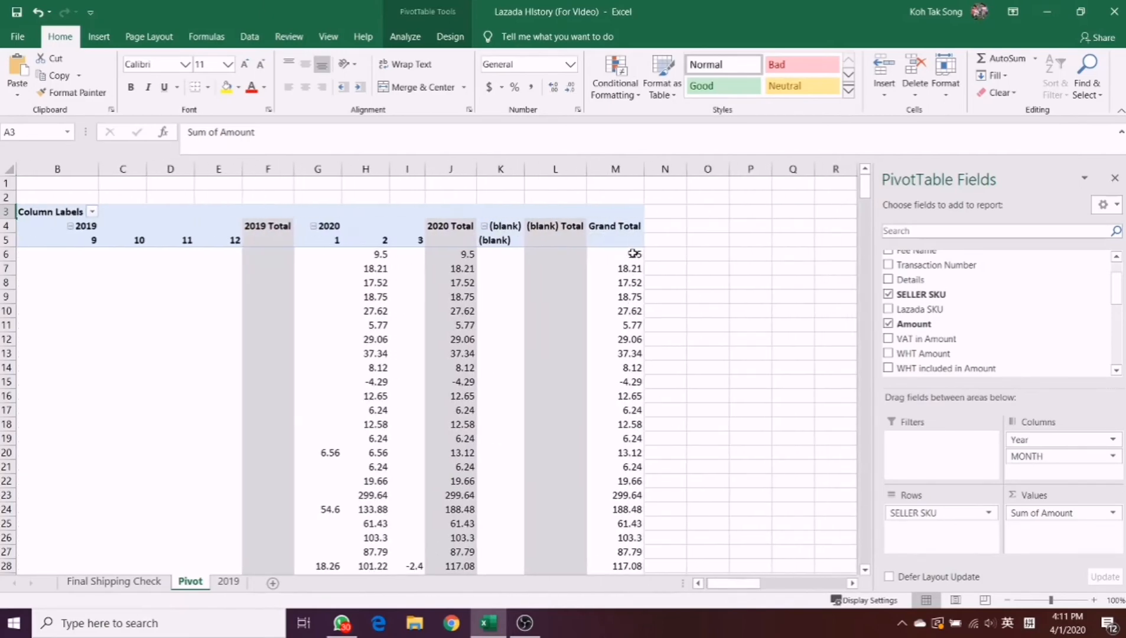
right_click(633, 254)
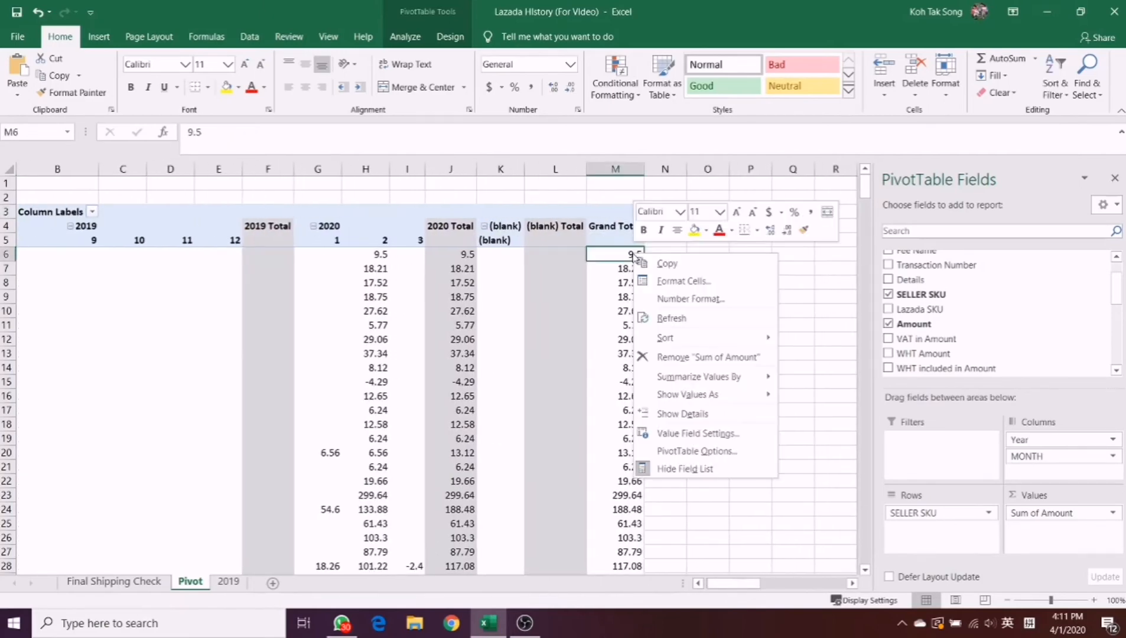
mouse_move(709, 338)
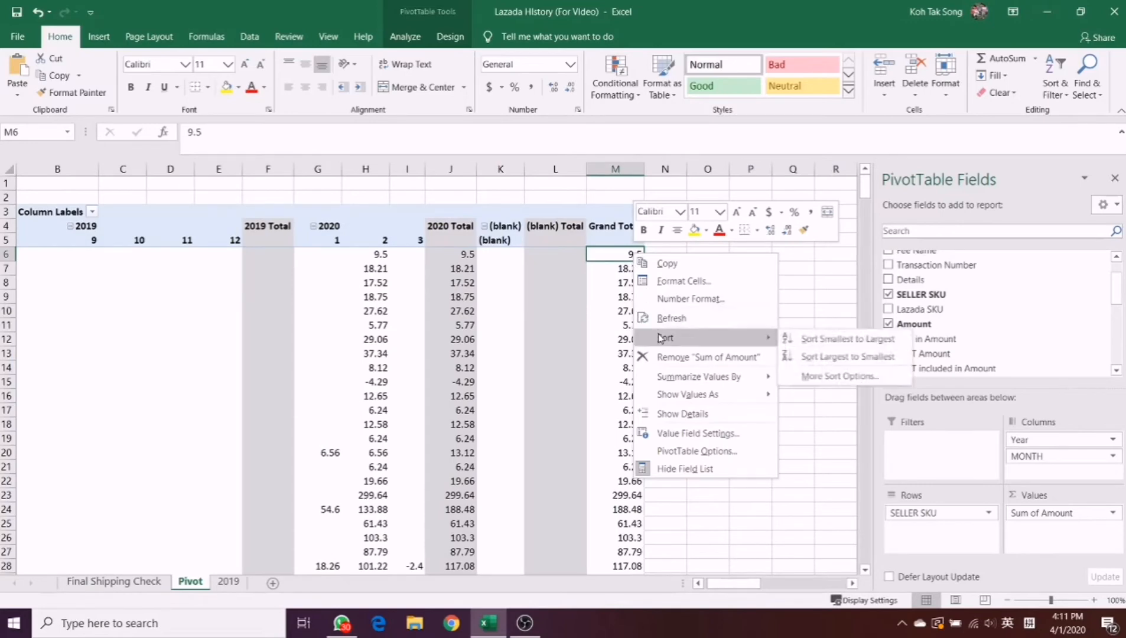
left_click(813, 358)
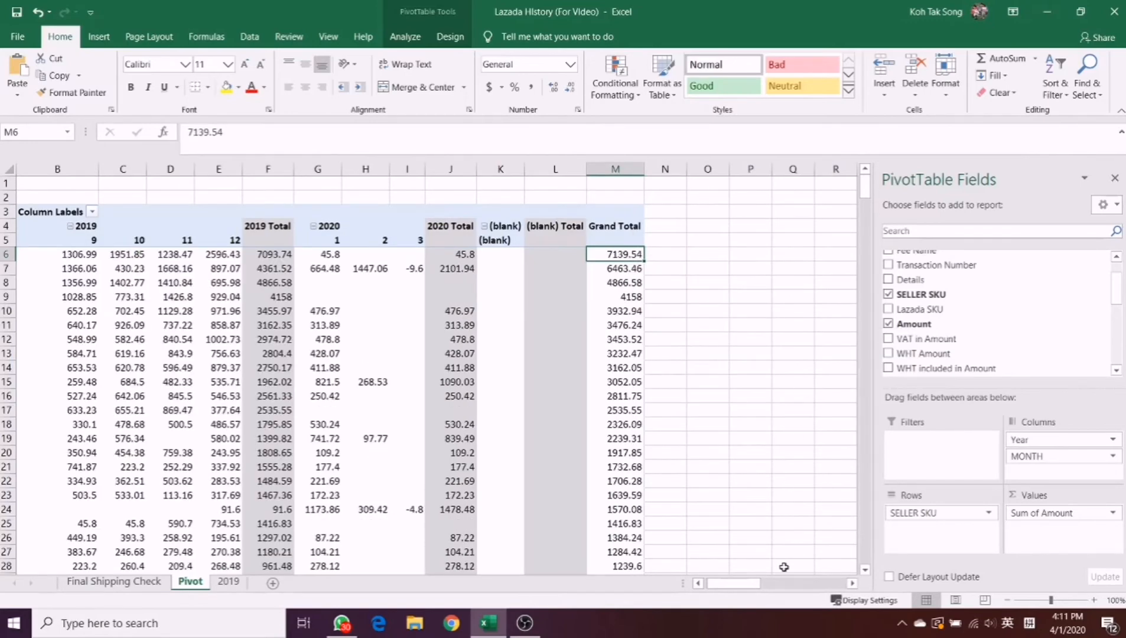
left_click_drag(744, 585, 737, 586)
left_click_drag(712, 585, 693, 585)
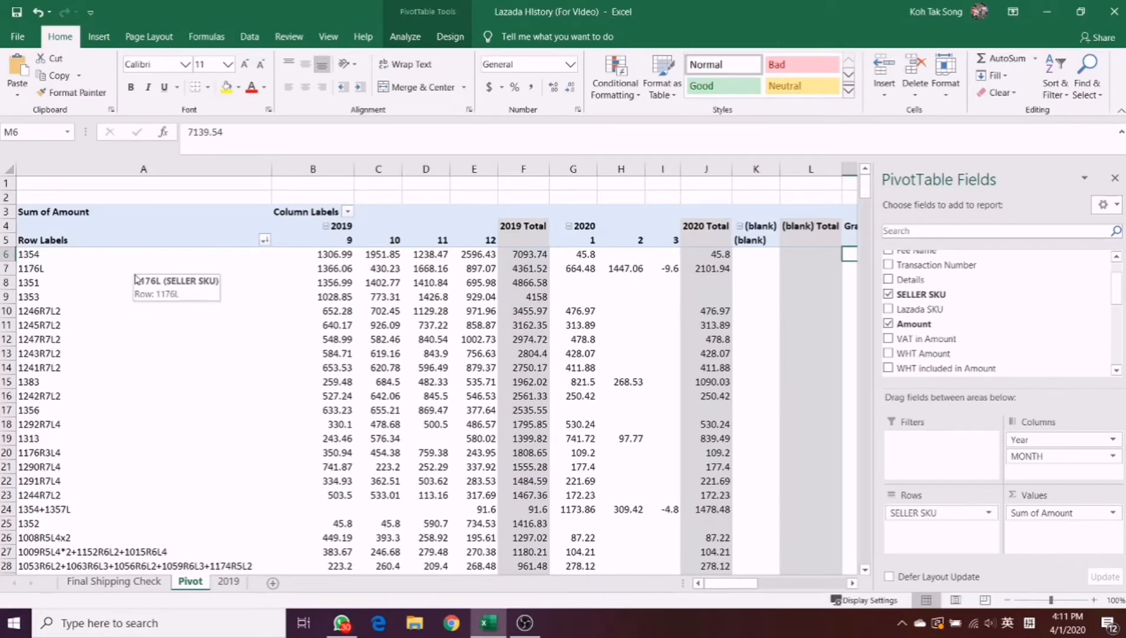
Step: Add Fee Name as a report filter and restrict the PivotTable to Item Price Credit only
scroll(920, 291, "up", 1)
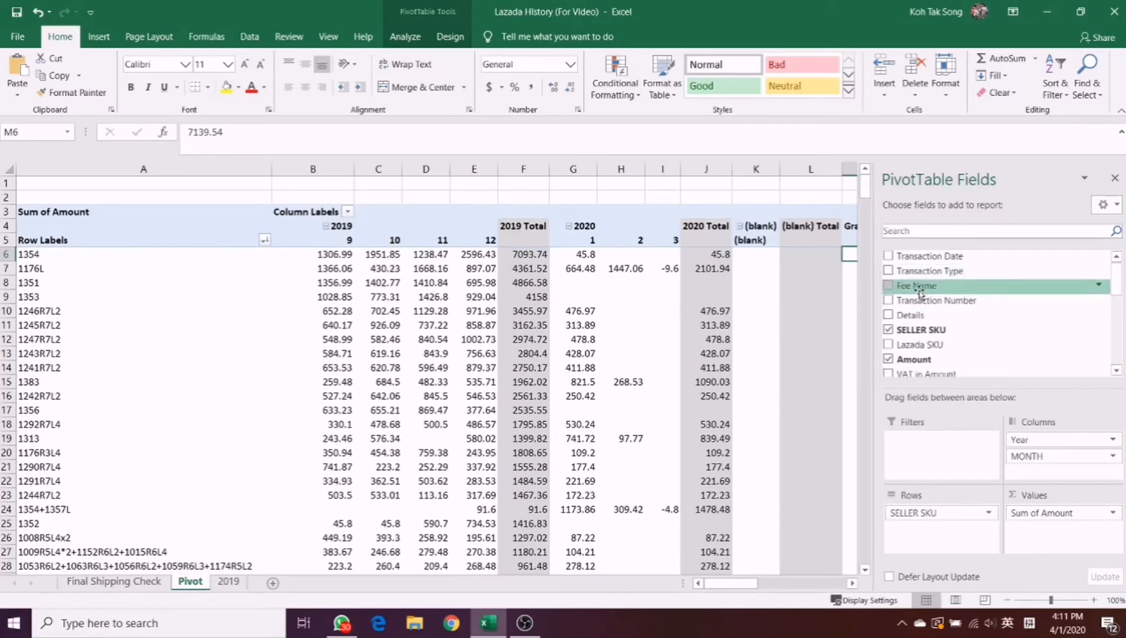
left_click_drag(920, 291, 928, 439)
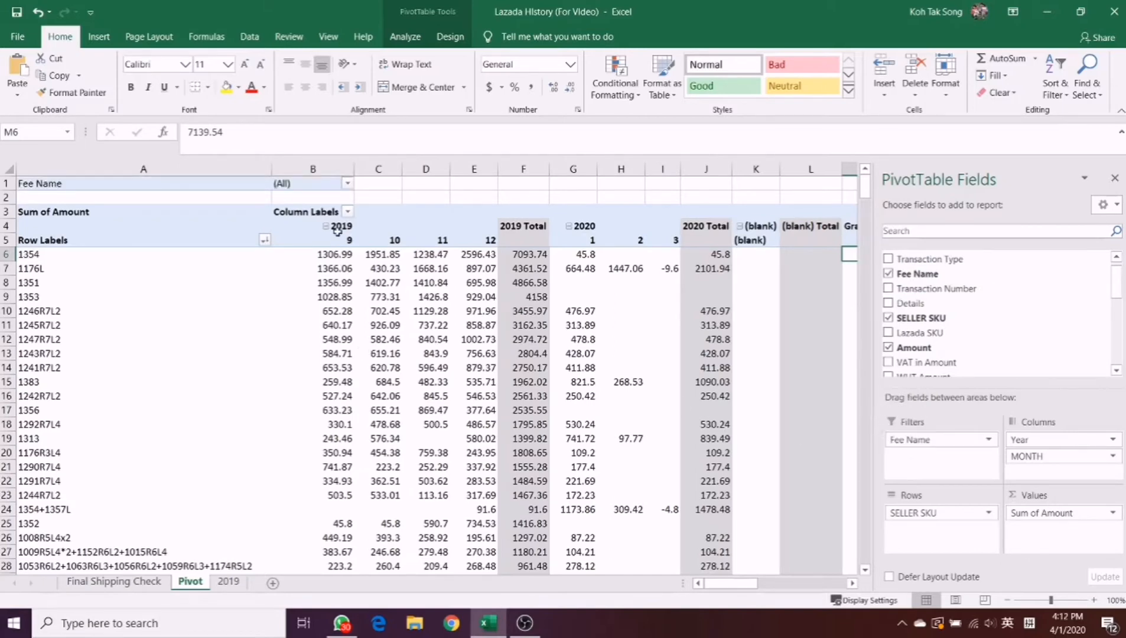
left_click(348, 184)
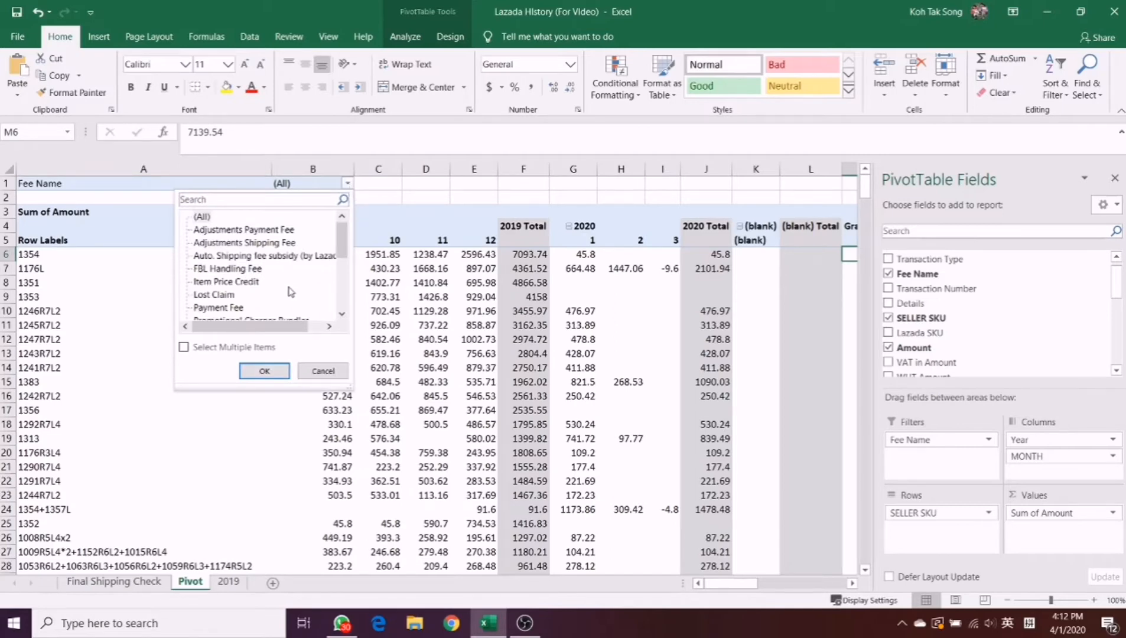
left_click(184, 349)
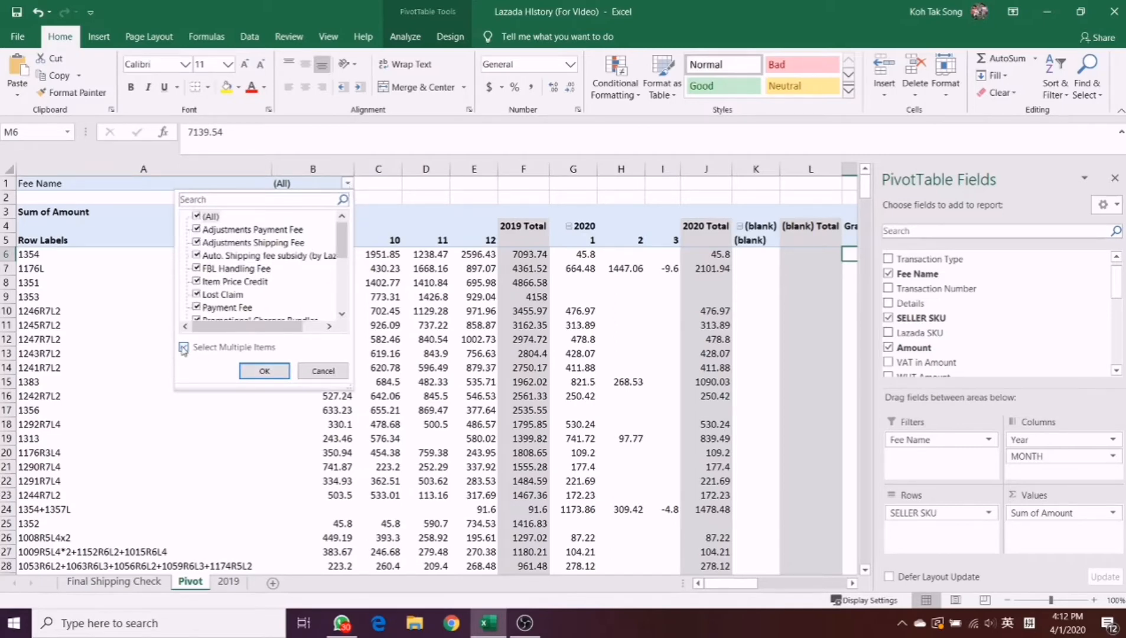
left_click(199, 218)
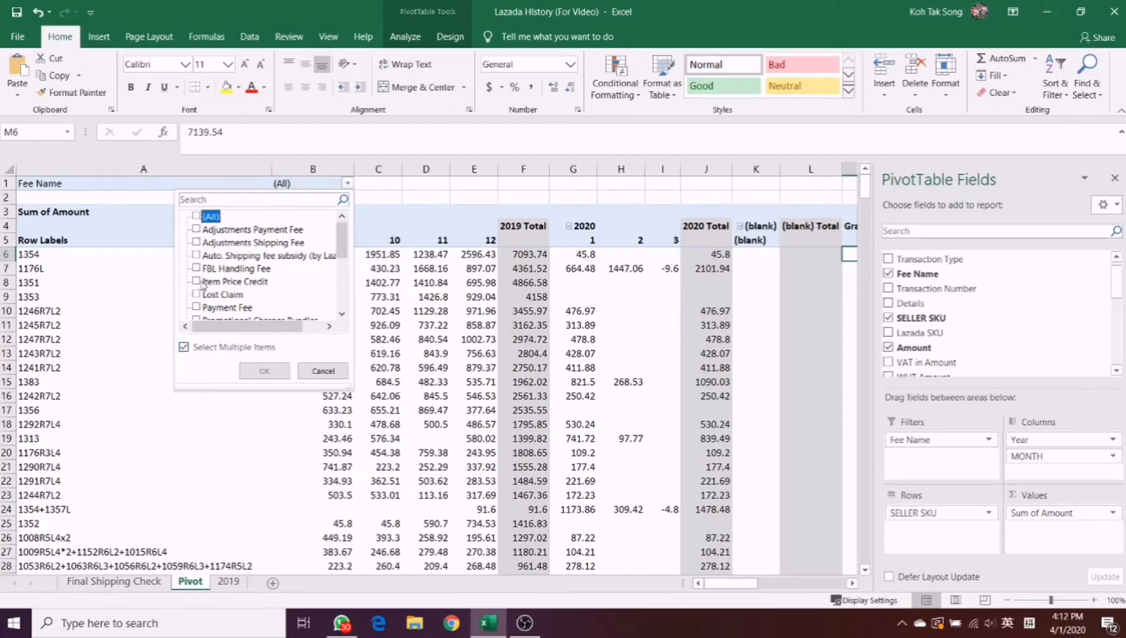
left_click(198, 283)
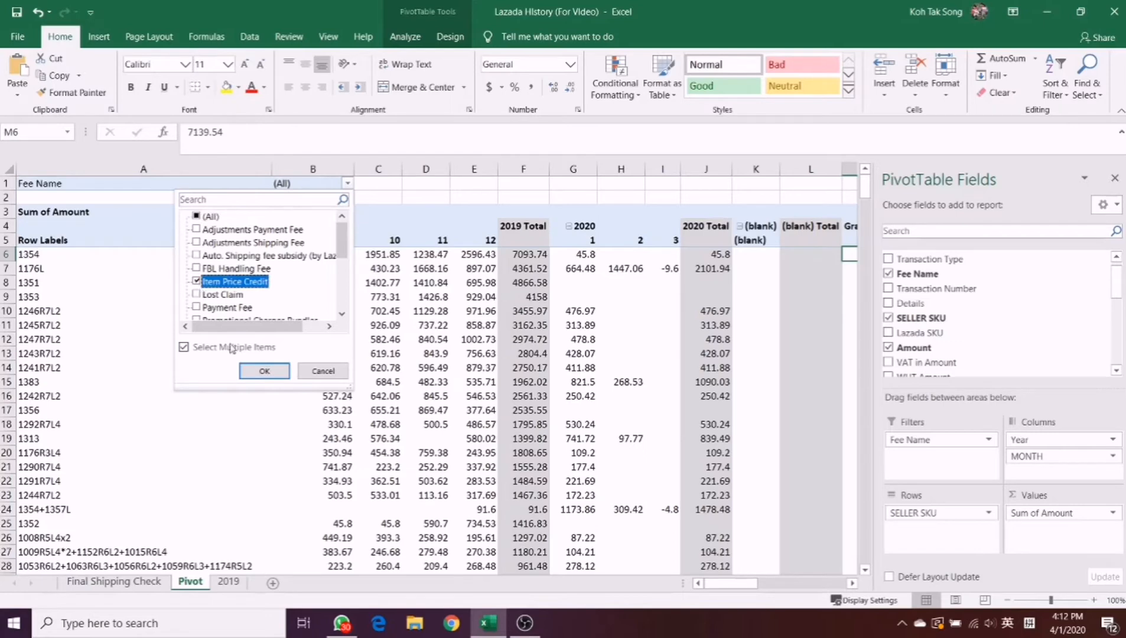
left_click(258, 373)
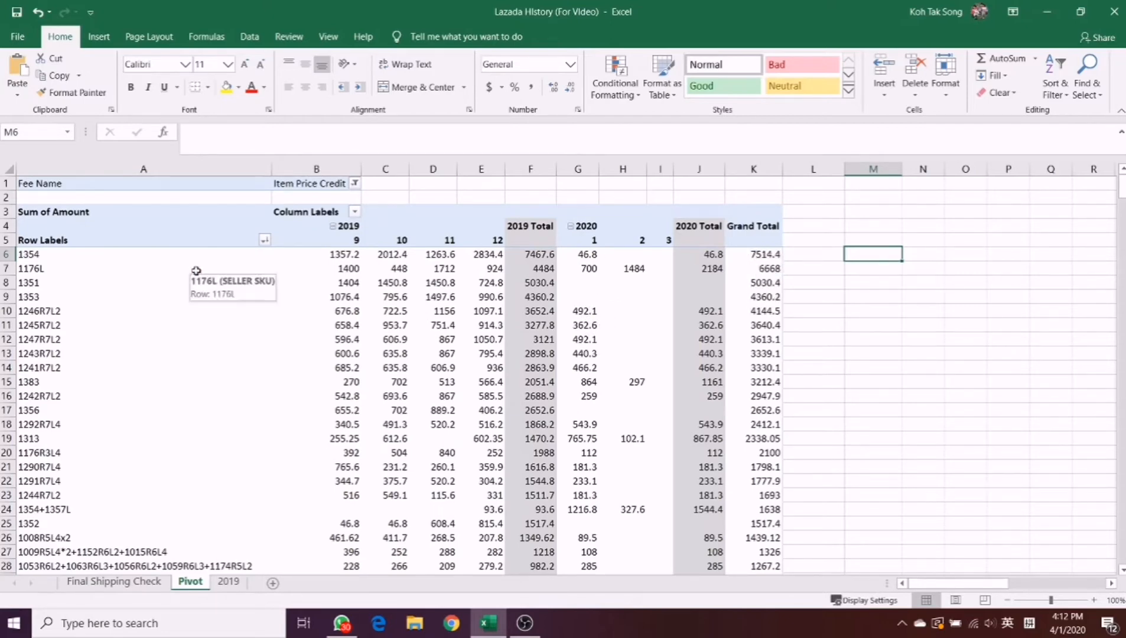
Step: Reset the Fee Name report filter to include all fee names
left_click(354, 183)
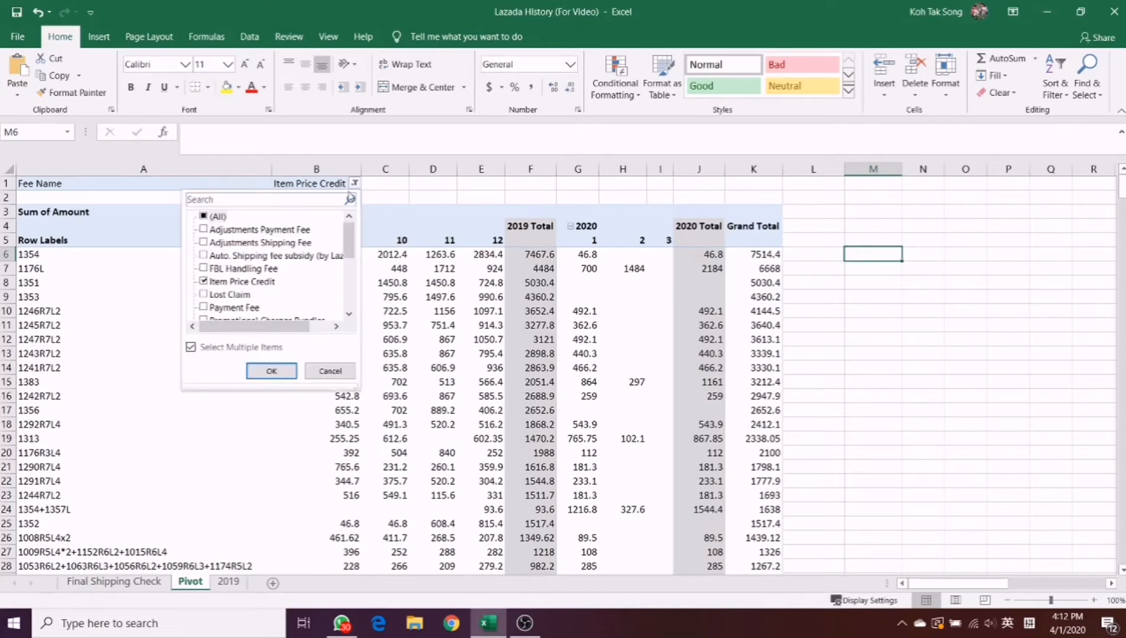
left_click(204, 216)
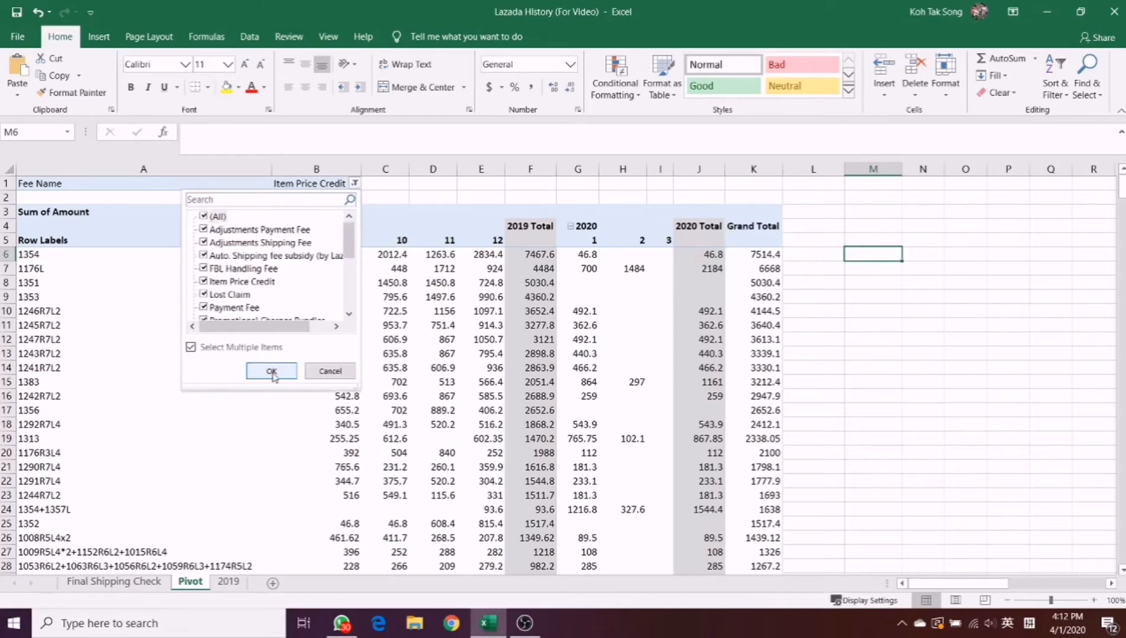
left_click(272, 371)
mouse_move(735, 586)
left_mouse_down()
mouse_move(760, 587)
mouse_move(728, 585)
left_mouse_up()
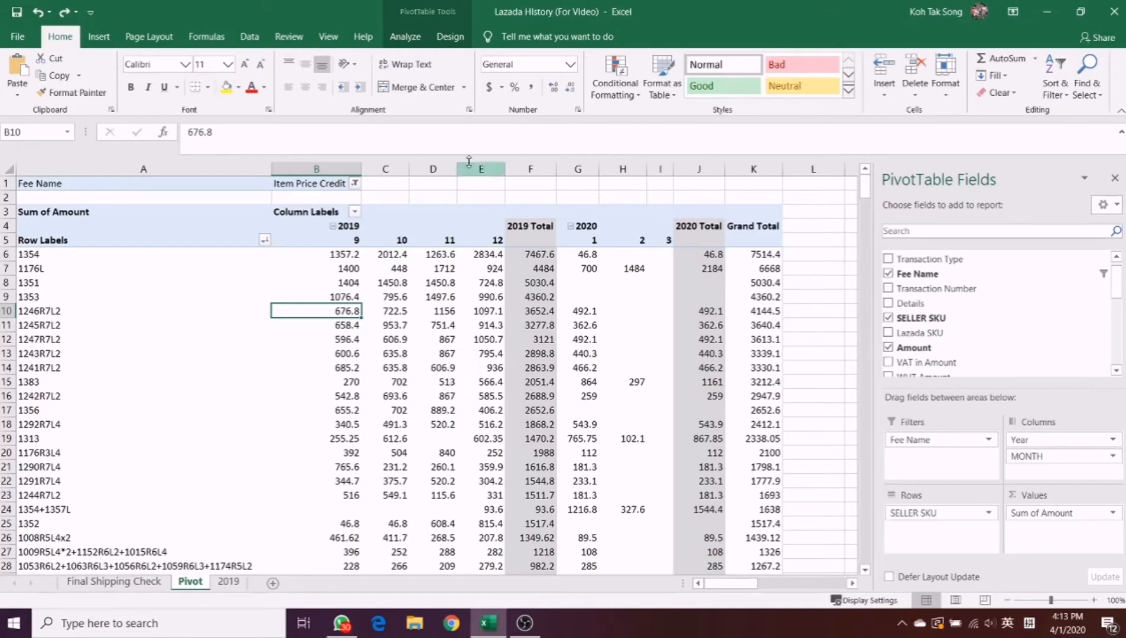
Step: Change the PivotTable's Amount value field to summarize by Count instead of Sum
left_click(306, 184)
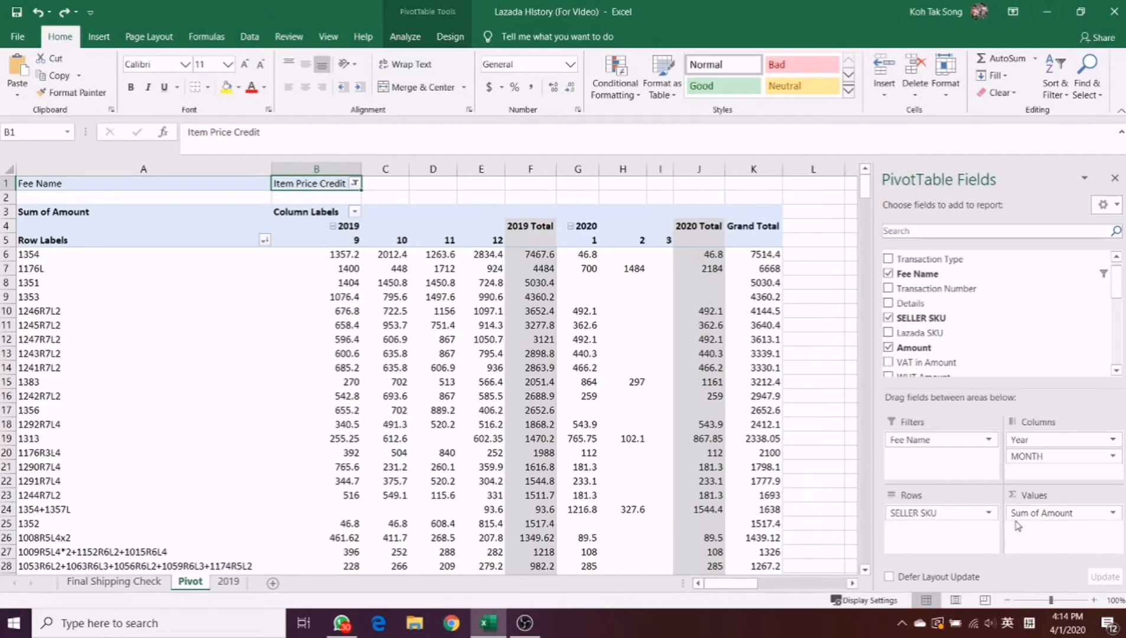
left_click(1052, 515)
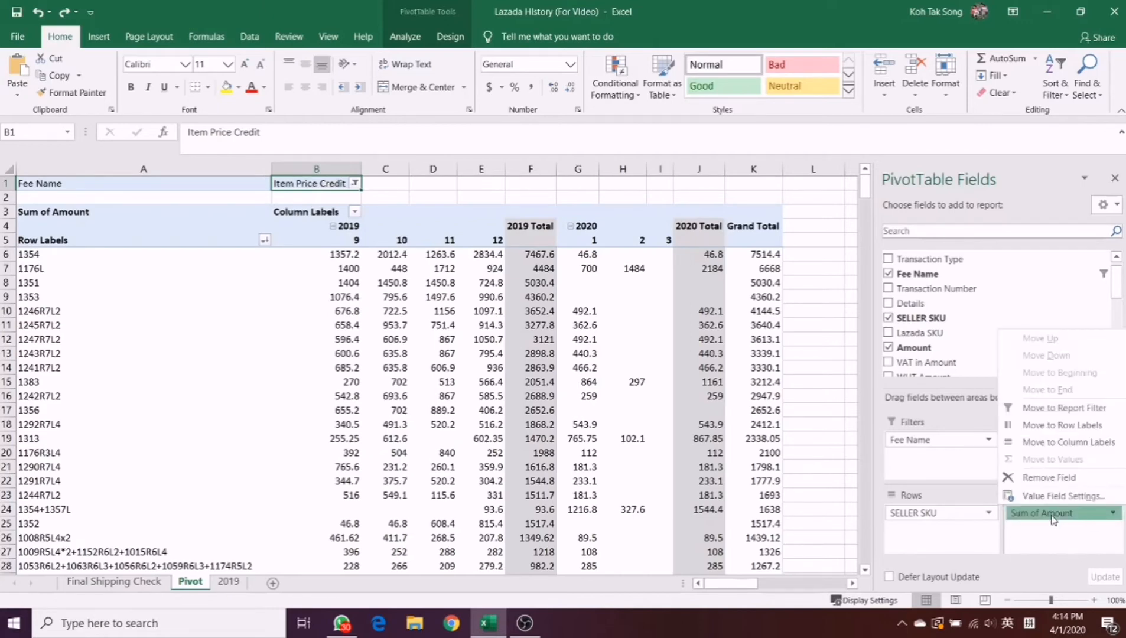
left_click(1055, 513)
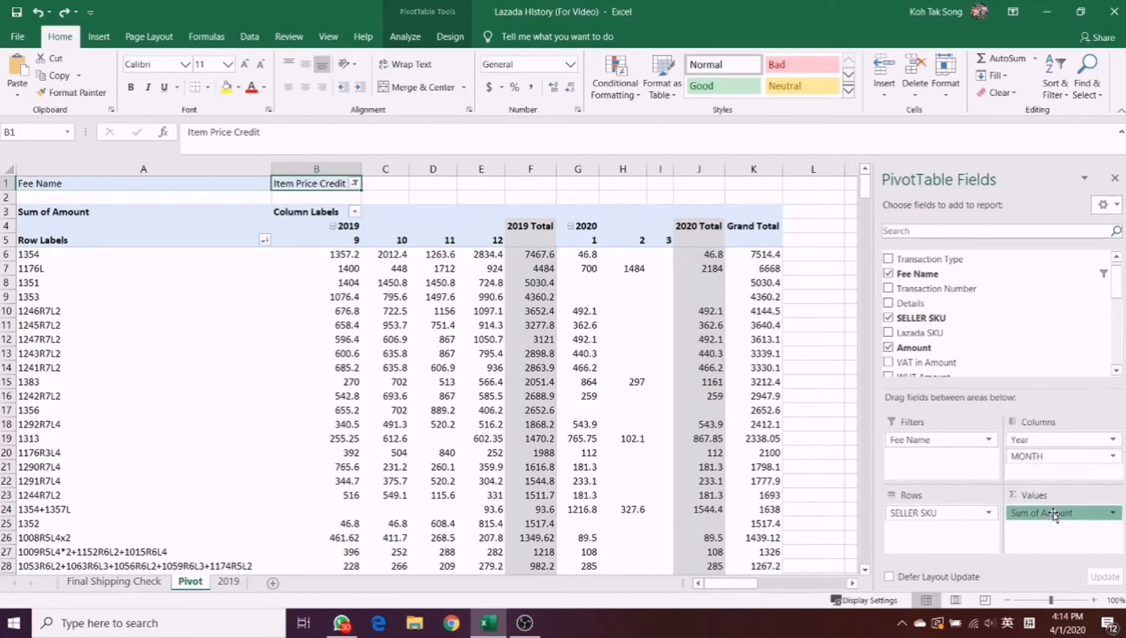
left_click(1056, 516)
left_click(1058, 496)
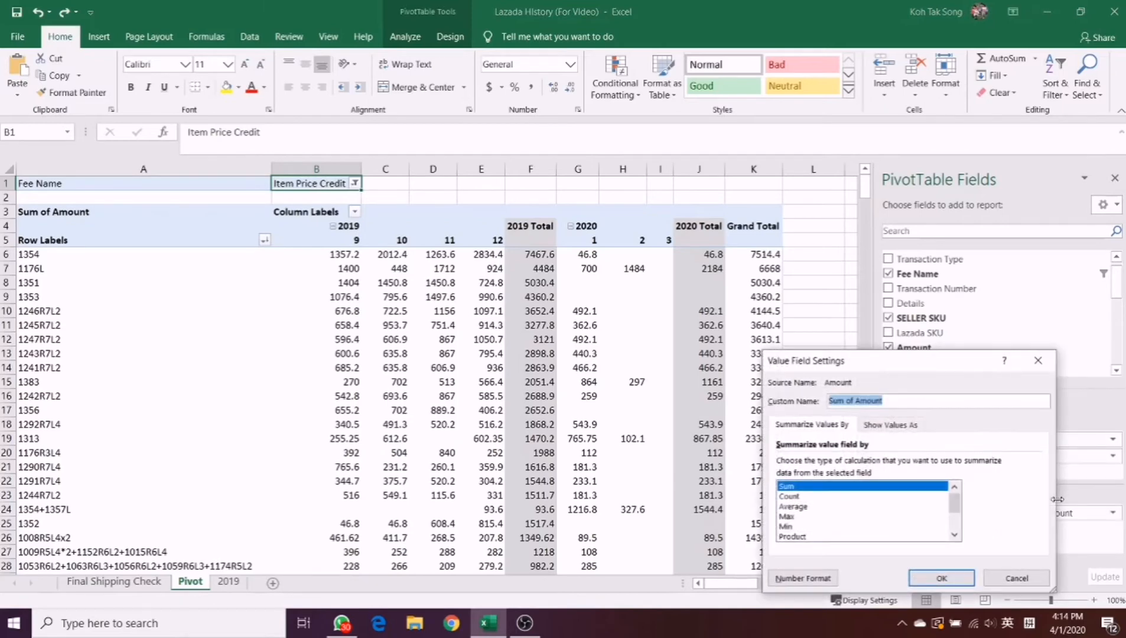
left_click(827, 498)
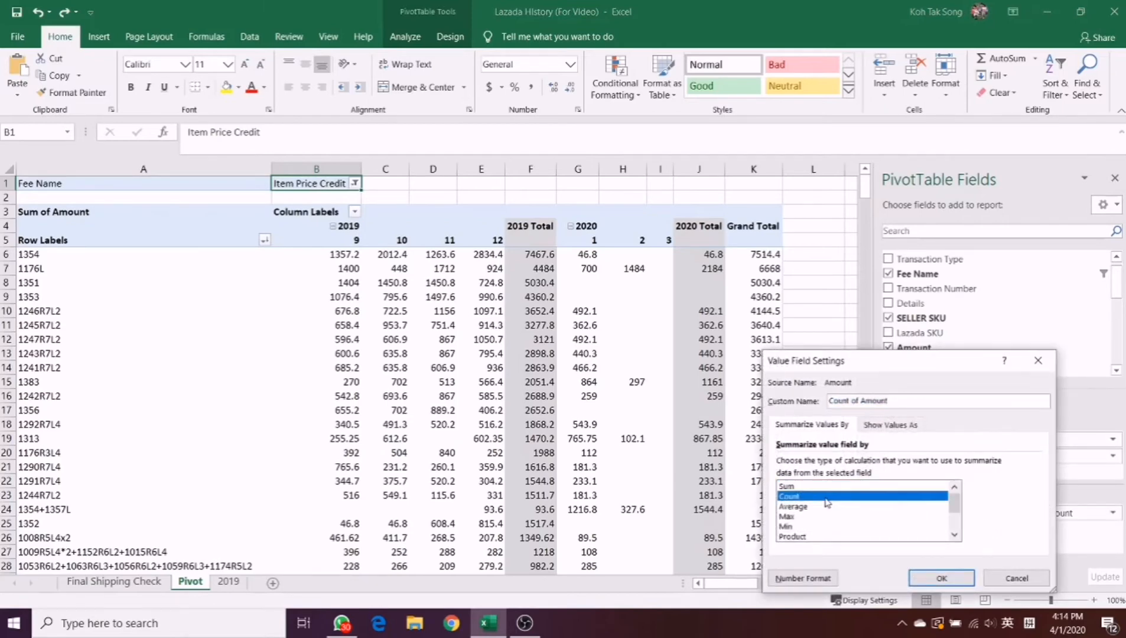
left_click(942, 578)
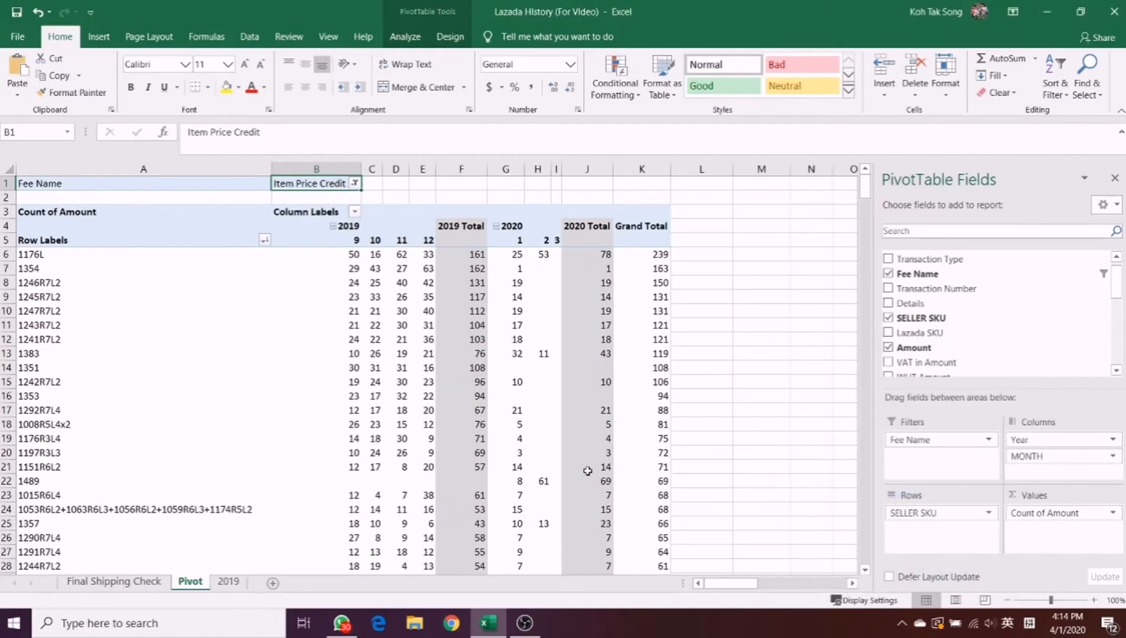
Step: Check the order counts for SKU 1176L, and sort the rows by Grand Total count from largest to smallest
left_click(504, 342)
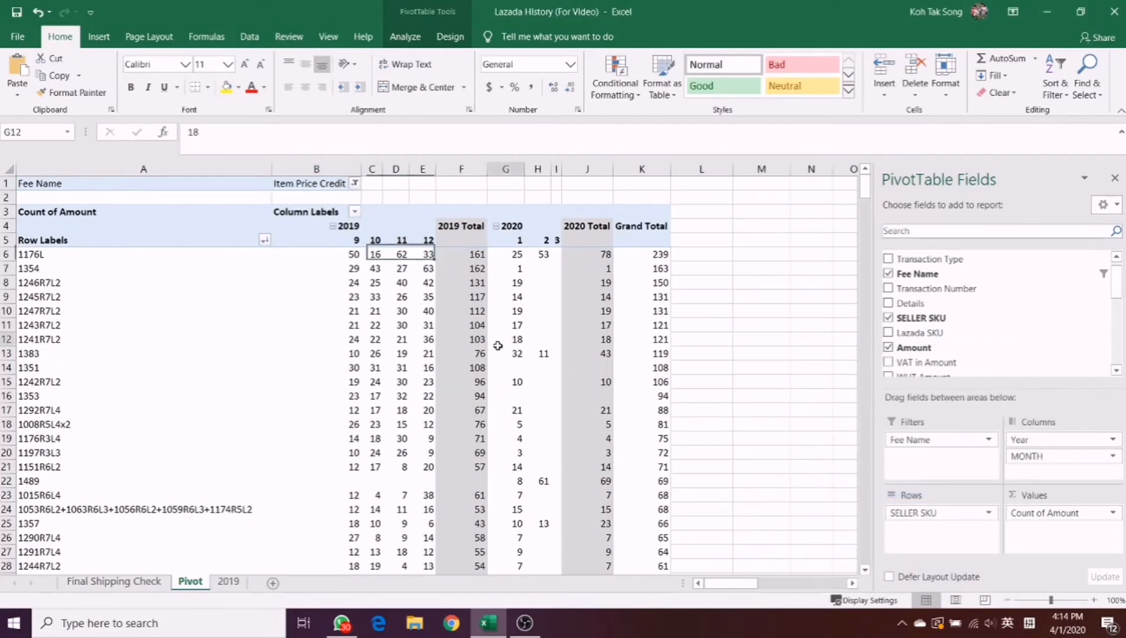
left_click(651, 256)
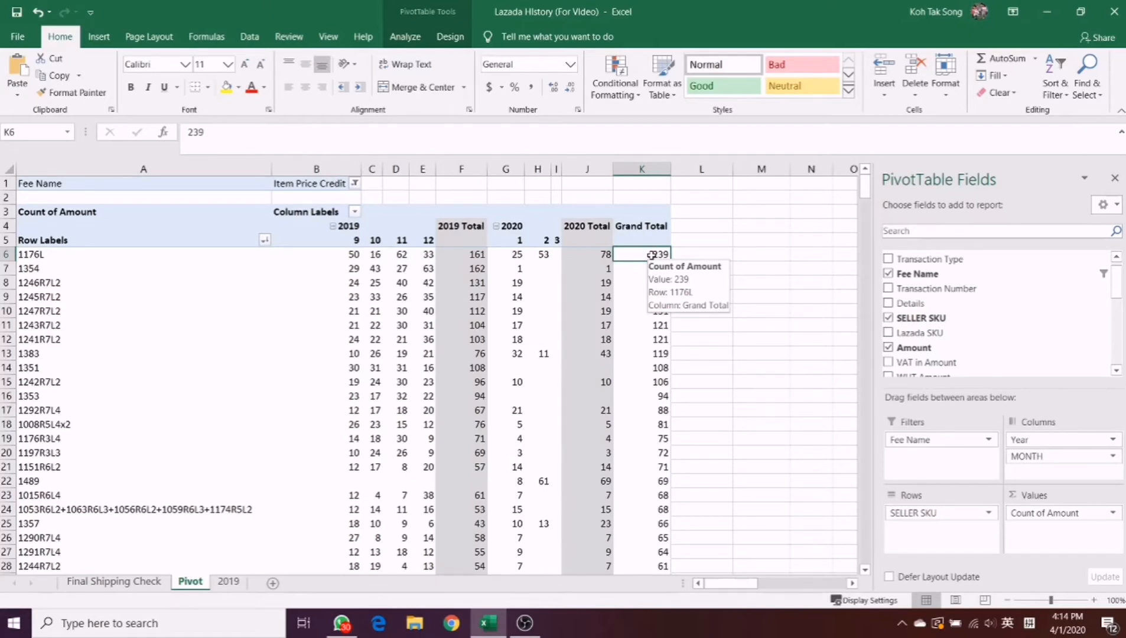
left_click(50, 256)
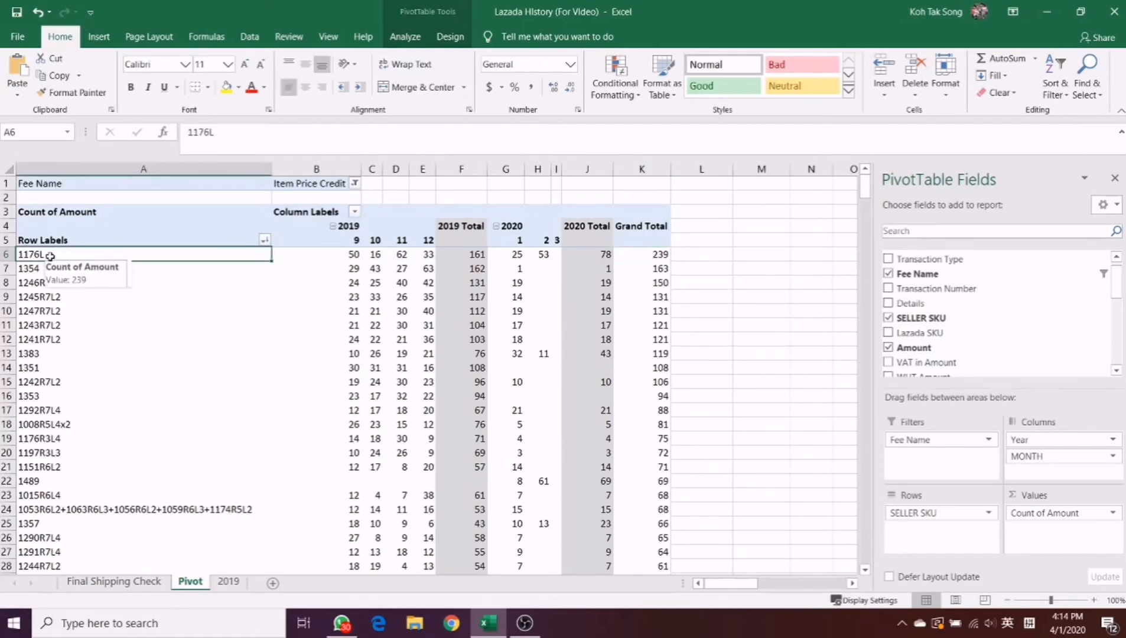
left_click(307, 184)
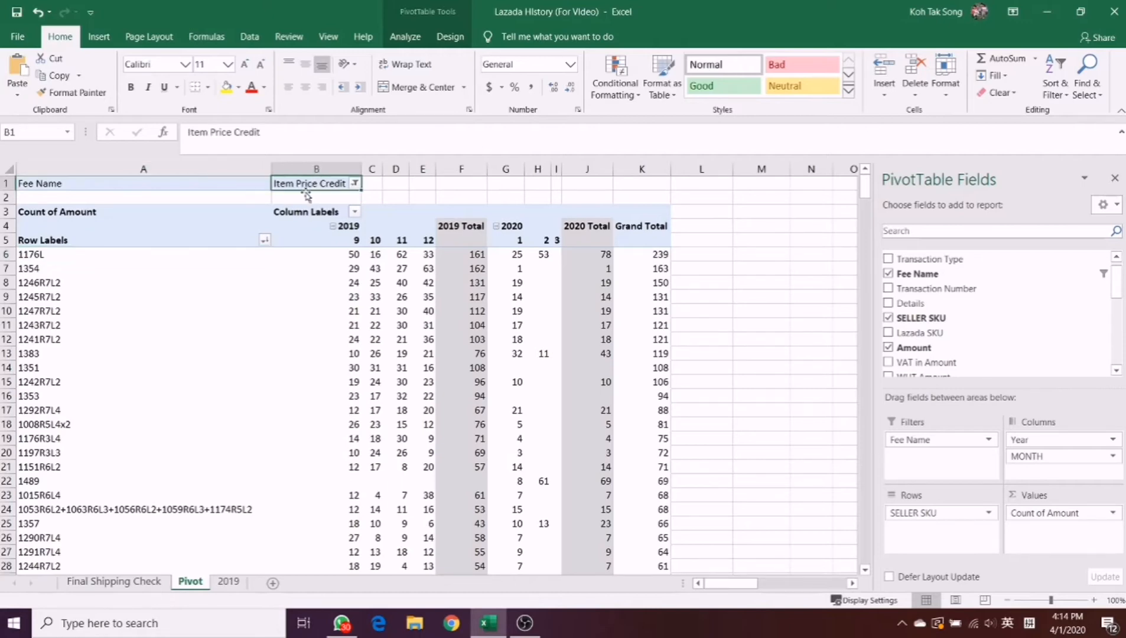
left_click(133, 263)
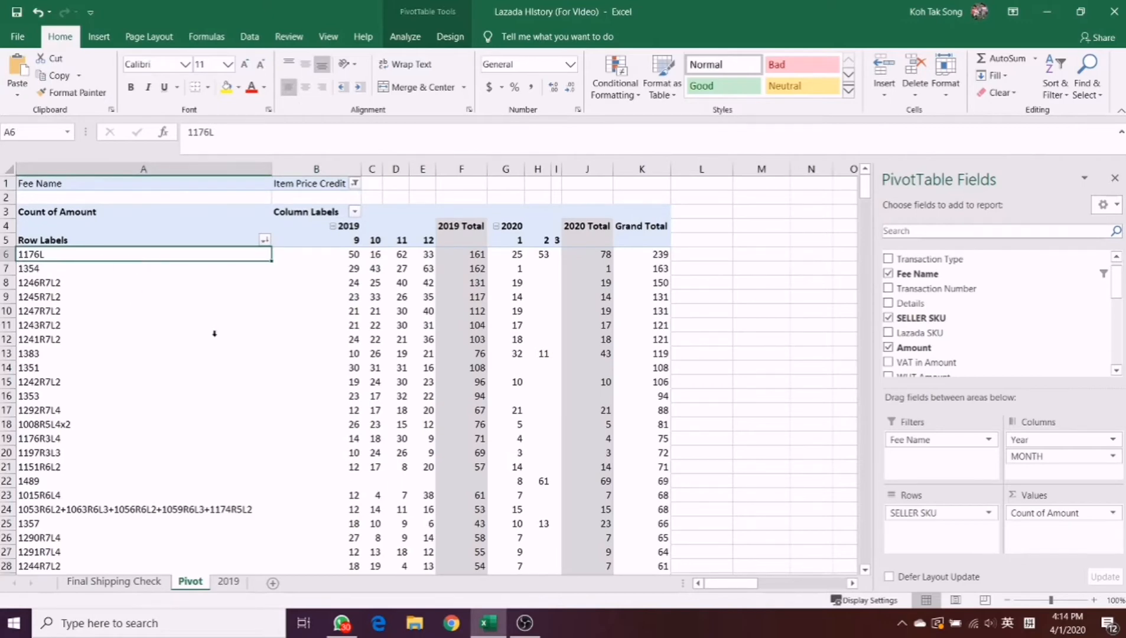
mouse_move(659, 251)
right_click(659, 251)
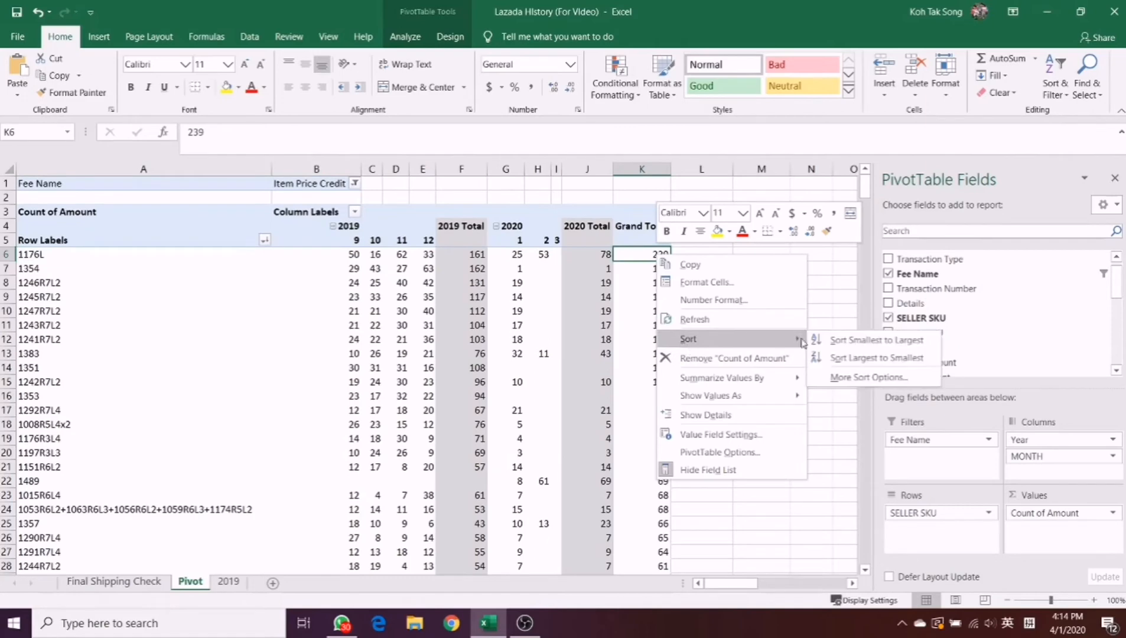
left_click(845, 355)
Step: Inspect the February 2020 counts for the SKU rows 1354 to 1247R7L2
mouse_move(655, 324)
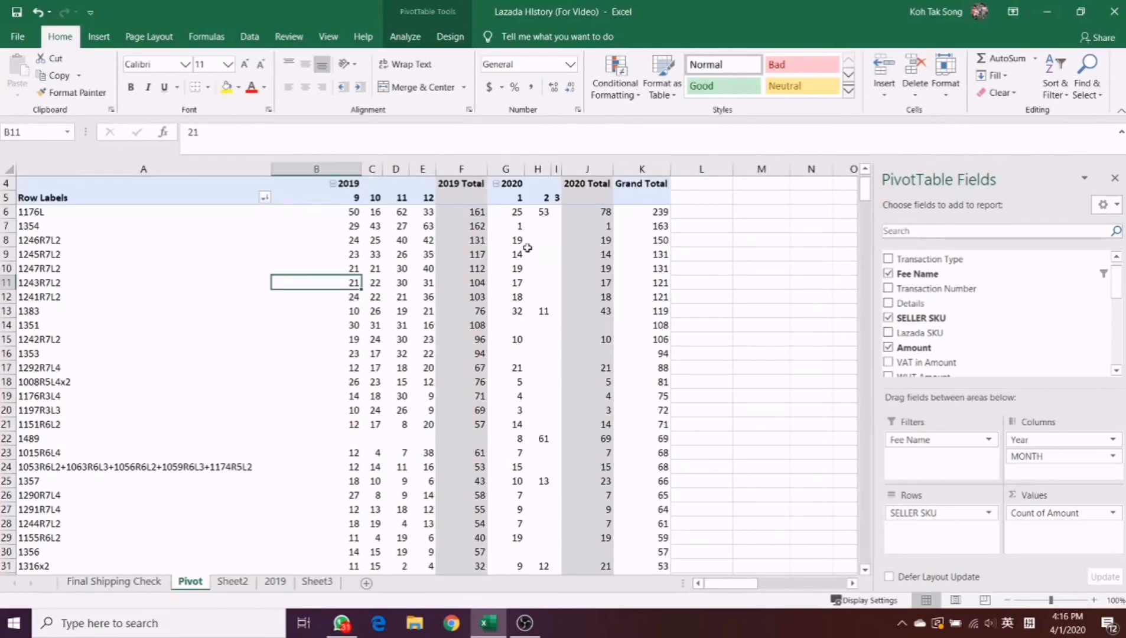
left_click(532, 254)
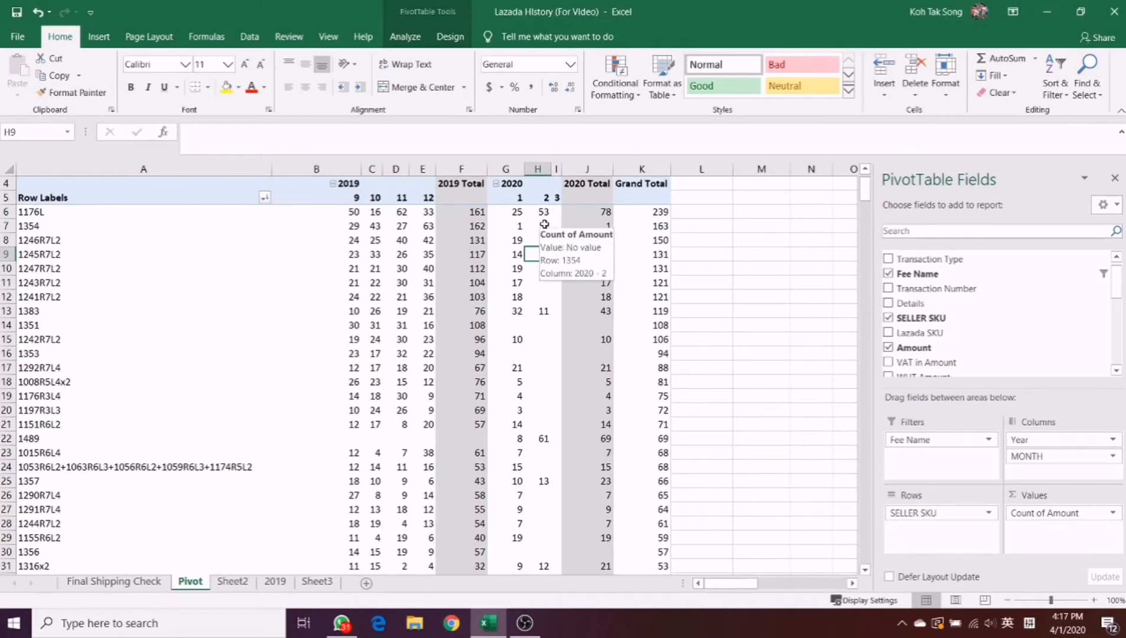
left_click_drag(544, 225, 538, 266)
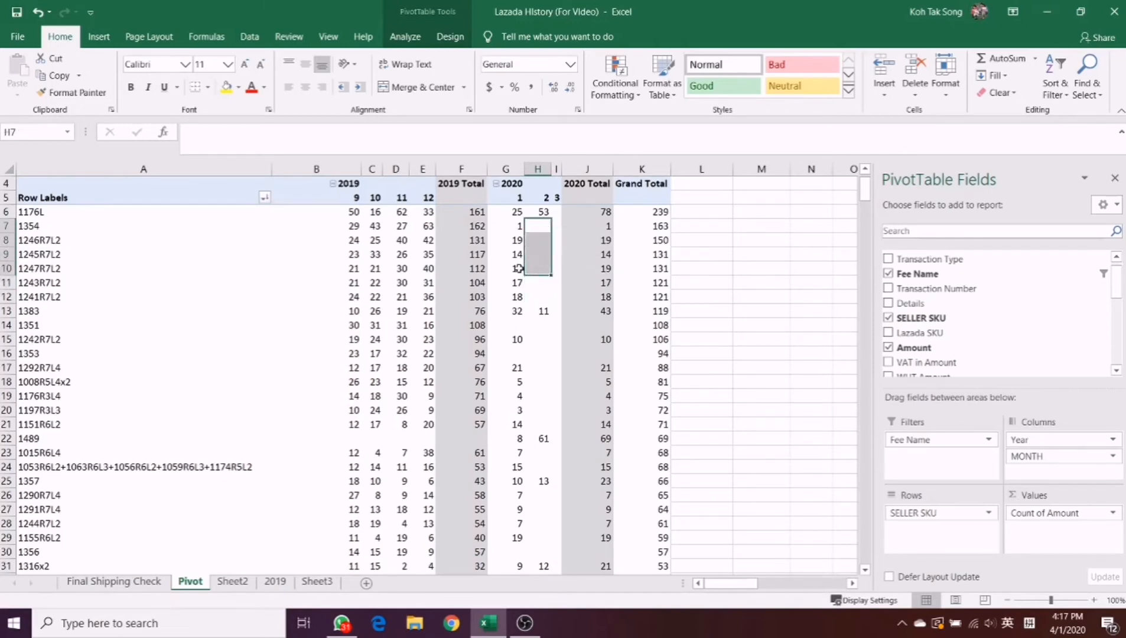
Step: Examine the rows for SKUs 1354 and 1246R7L2 and the 2019 monthly and total count columns
left_click(90, 234)
left_click(90, 241)
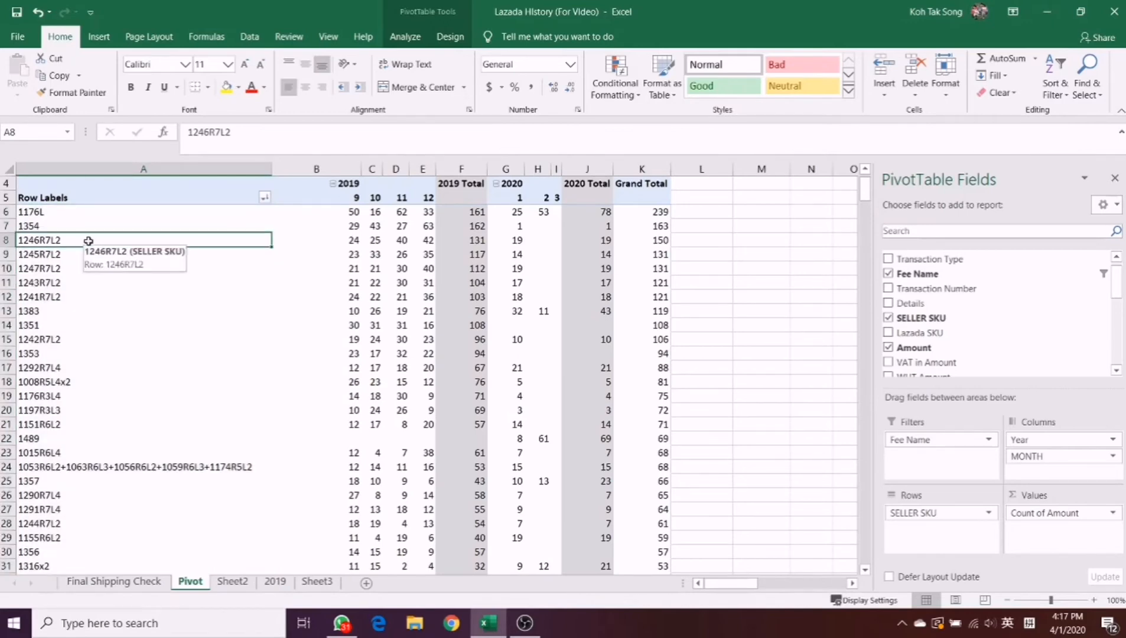
left_click(65, 230)
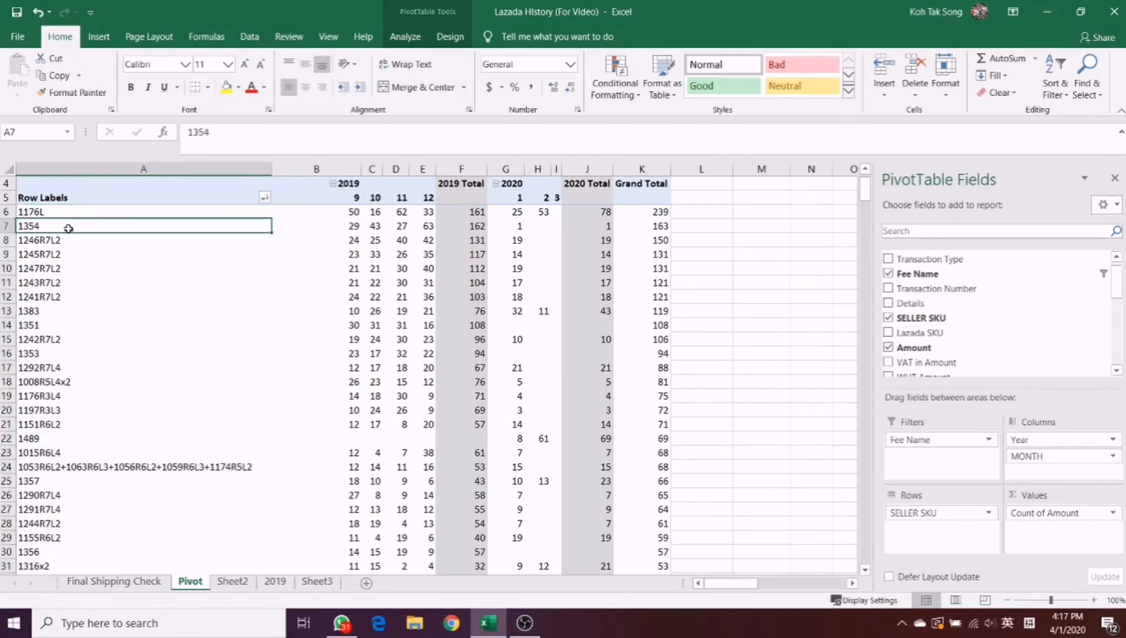
left_click(416, 269)
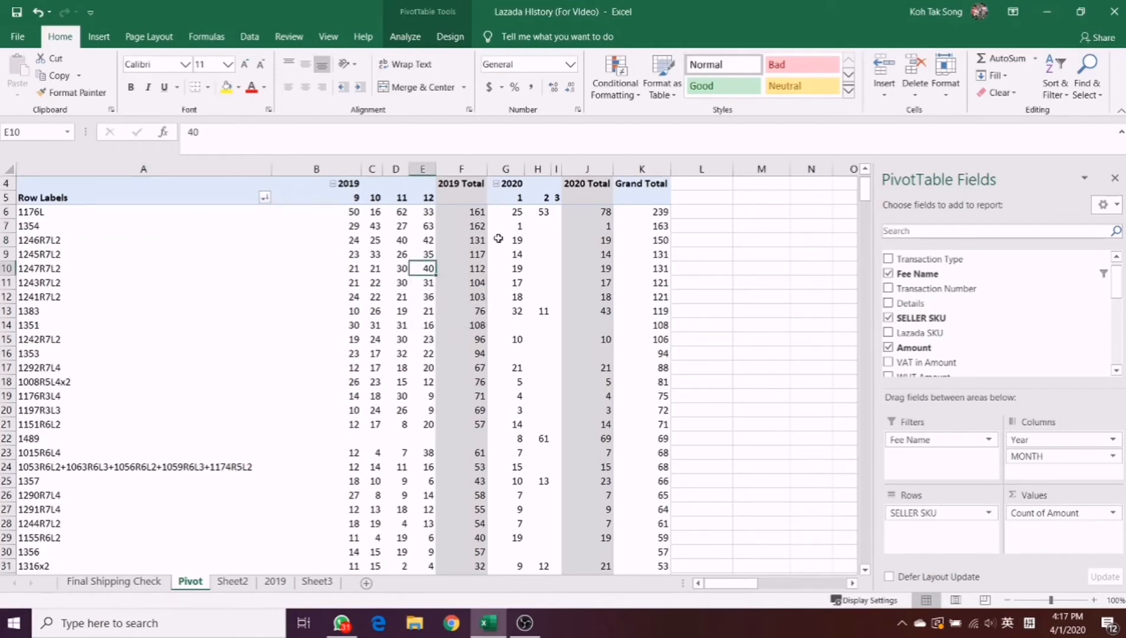
left_click_drag(461, 169, 346, 169)
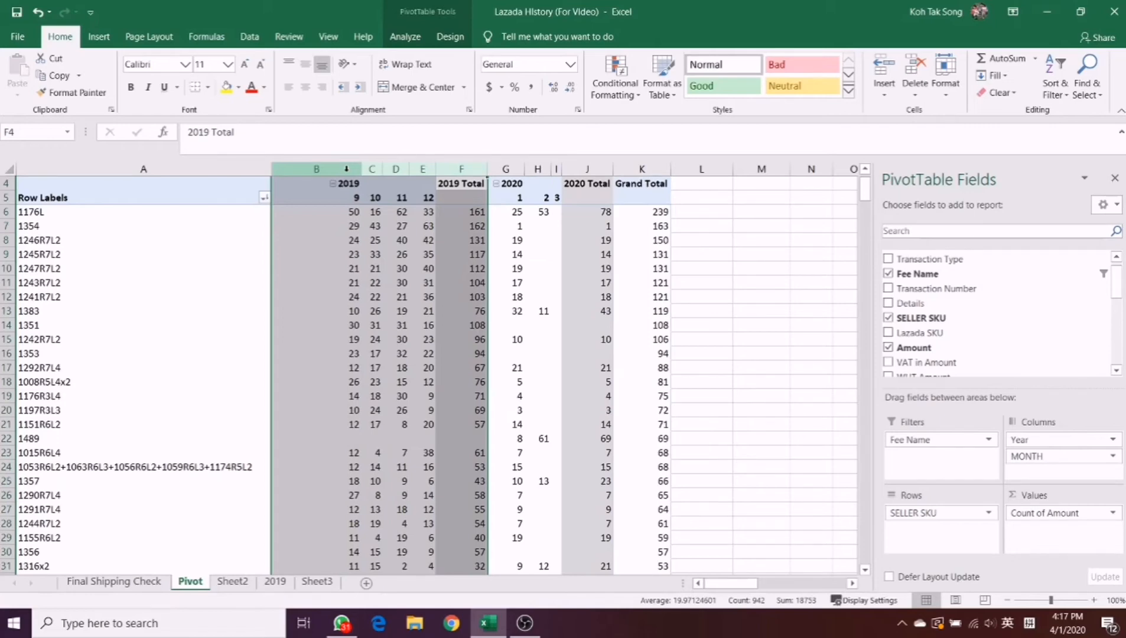
left_click(231, 241)
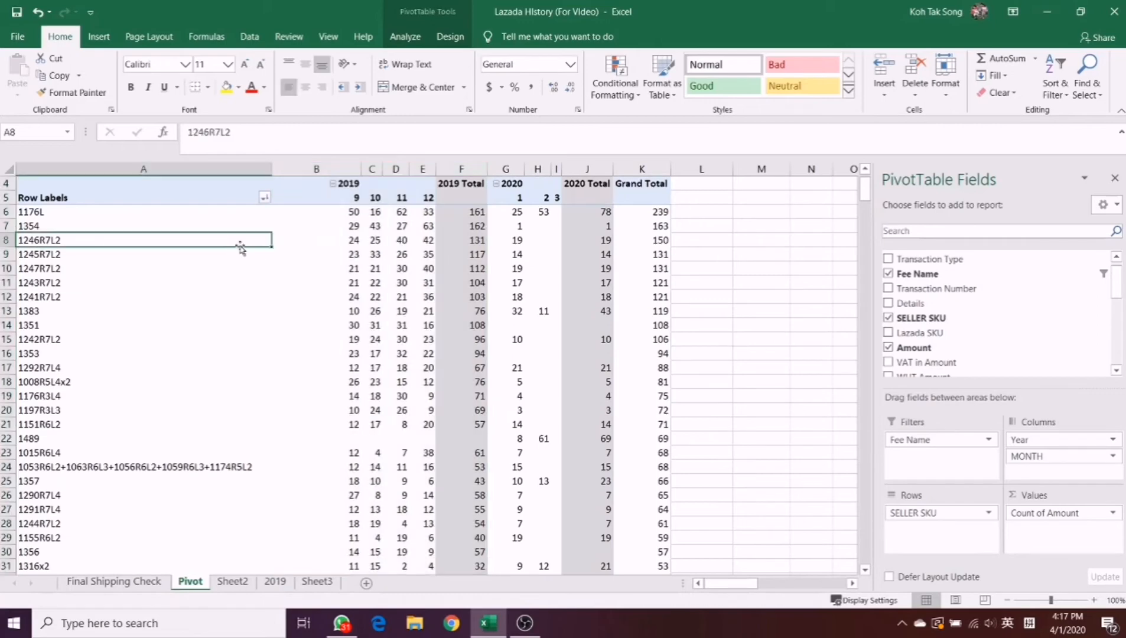
Step: Sort the PivotTable's SKU rows by the December 2019 count from largest to smallest
right_click(428, 212)
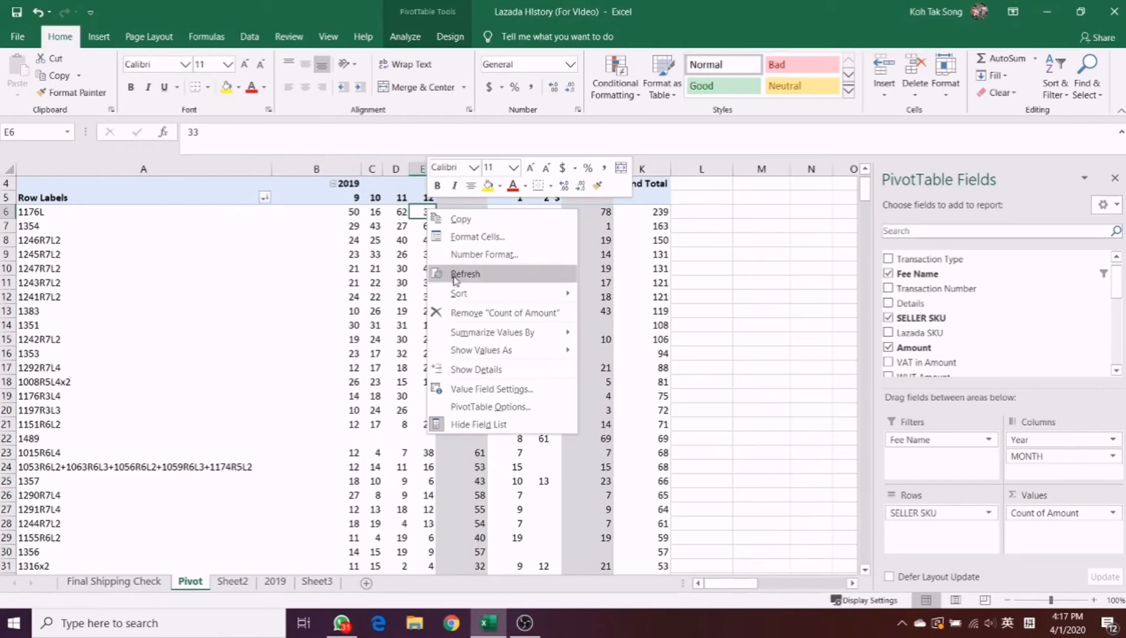
mouse_move(559, 294)
left_click(631, 314)
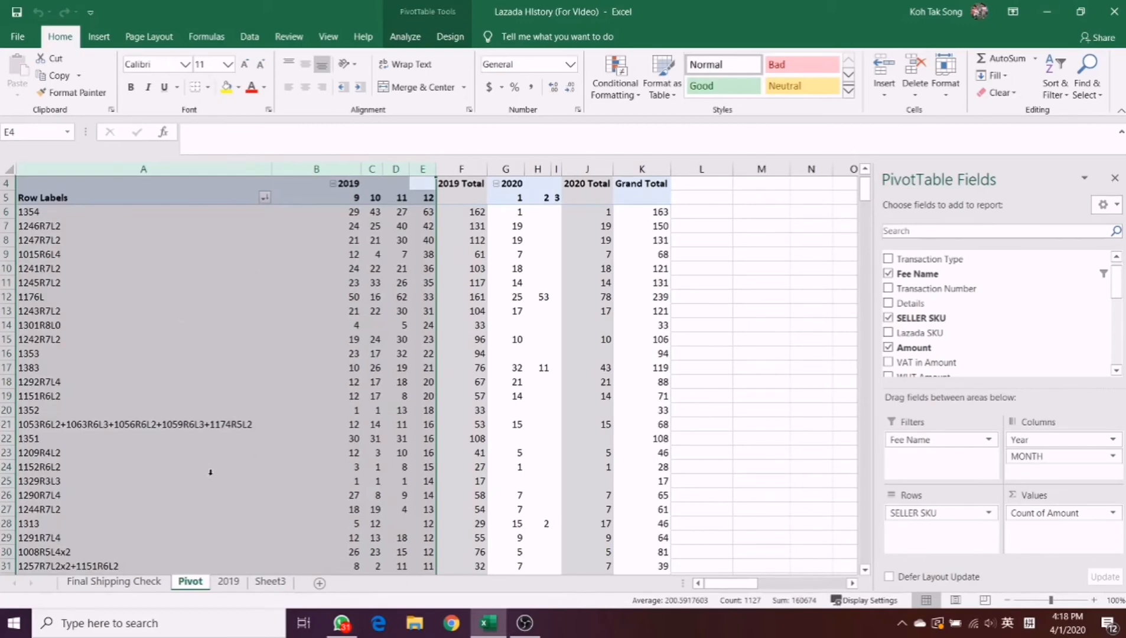
Step: Copy the PivotTable's columns A to E and paste them as values into Sheet3 starting at cell A1
key("ctrl+c")
left_click(270, 582)
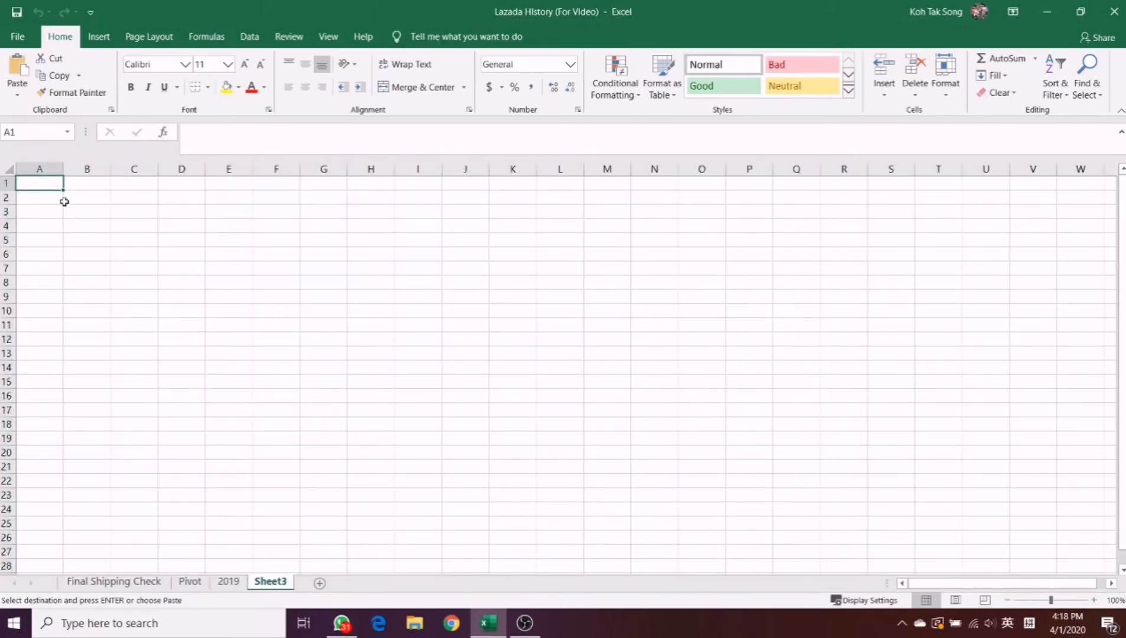
right_click(46, 183)
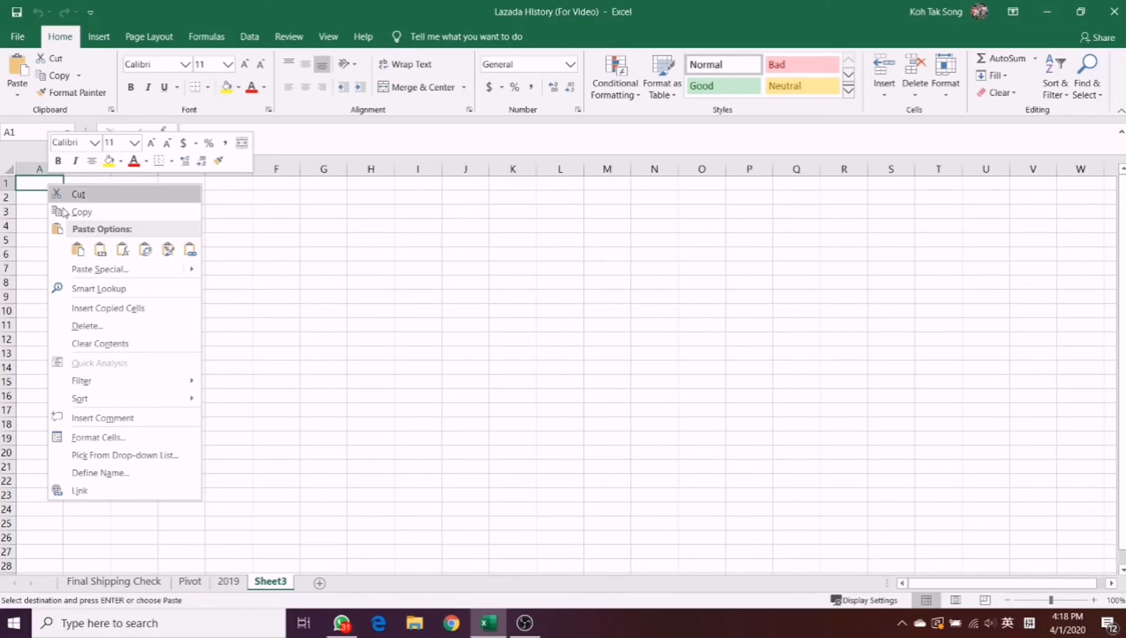
left_click(101, 249)
left_click(177, 354)
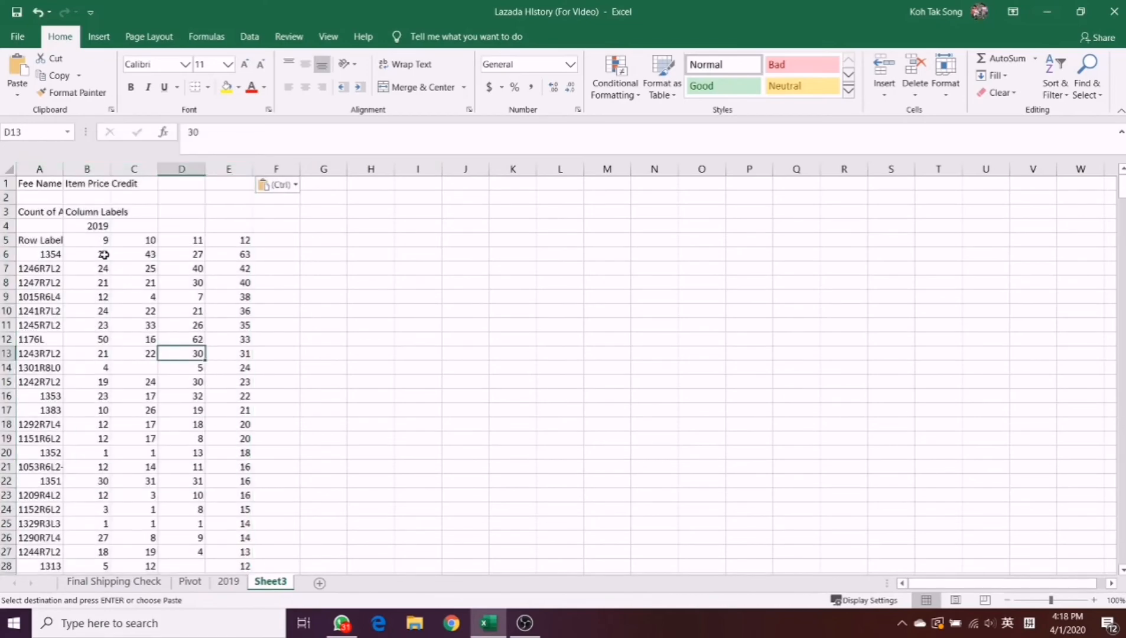
Step: Delete the first four rows of Sheet3 and rename the Row Labels header in A1 as SKU
left_click_drag(8, 226, 8, 183)
right_click(52, 209)
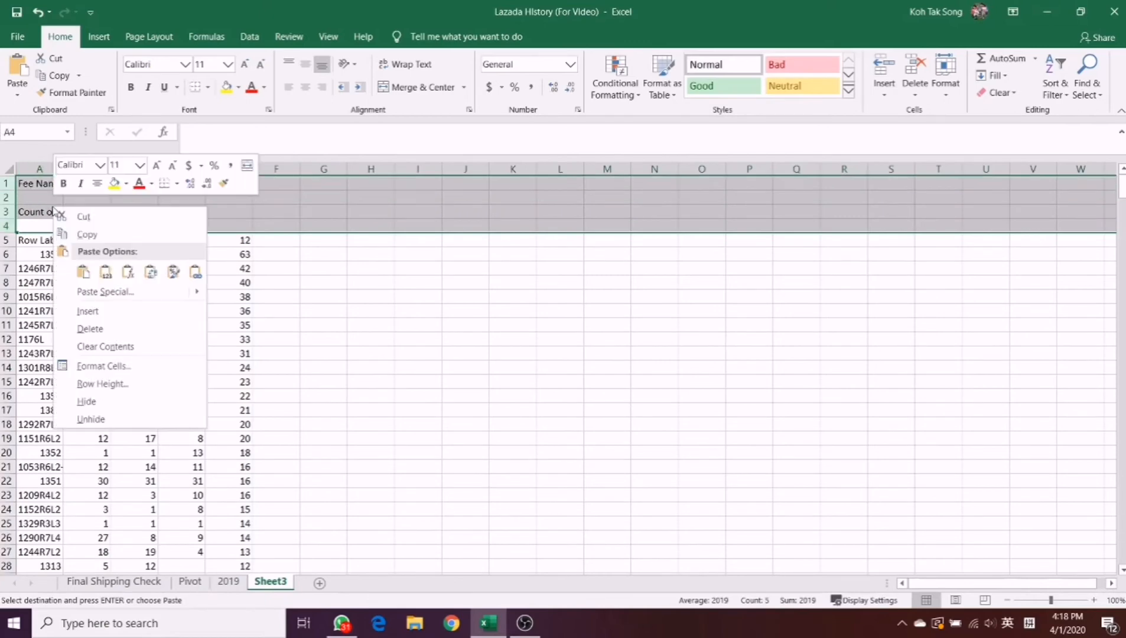
left_click(154, 323)
left_click(41, 184)
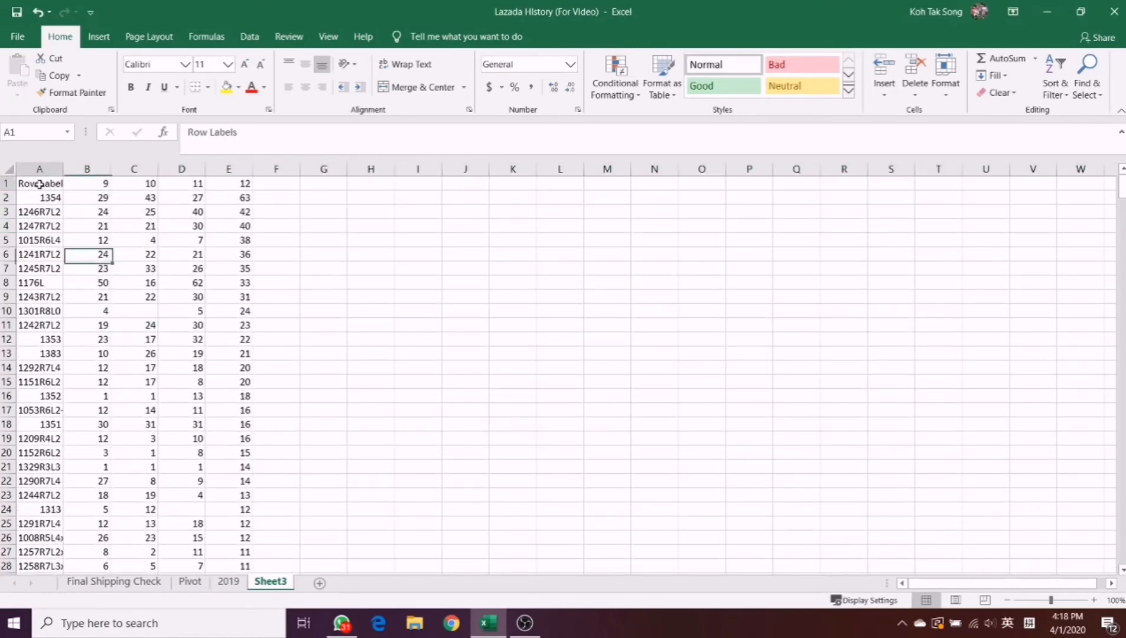
type("SKU")
key("Return")
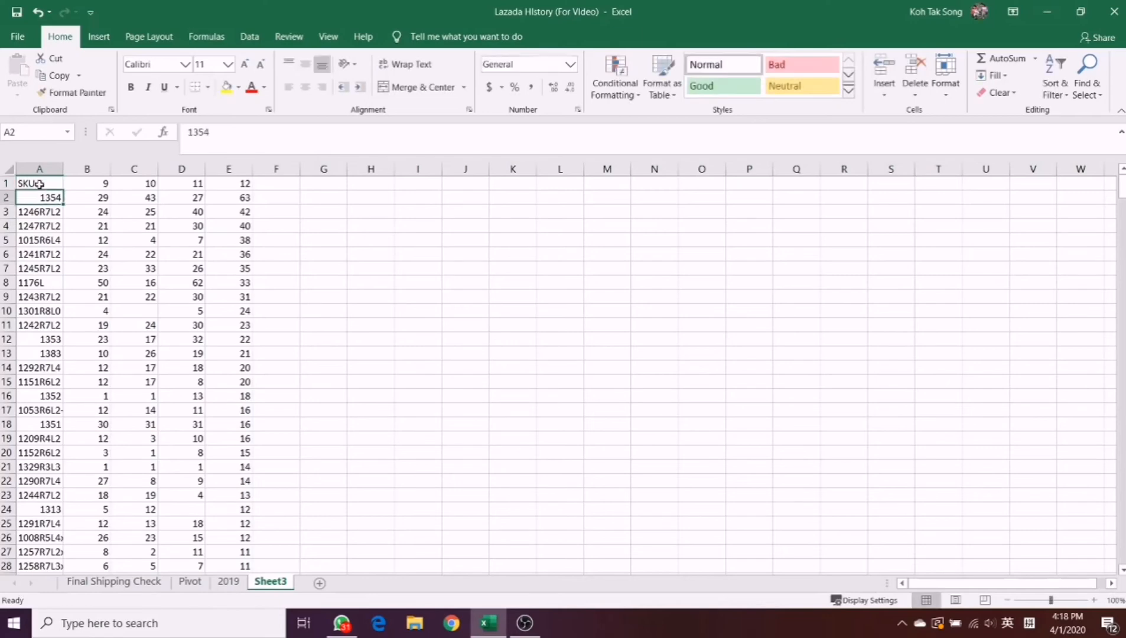
Step: Left-align all SKU values in column A of Sheet3
left_click(39, 169)
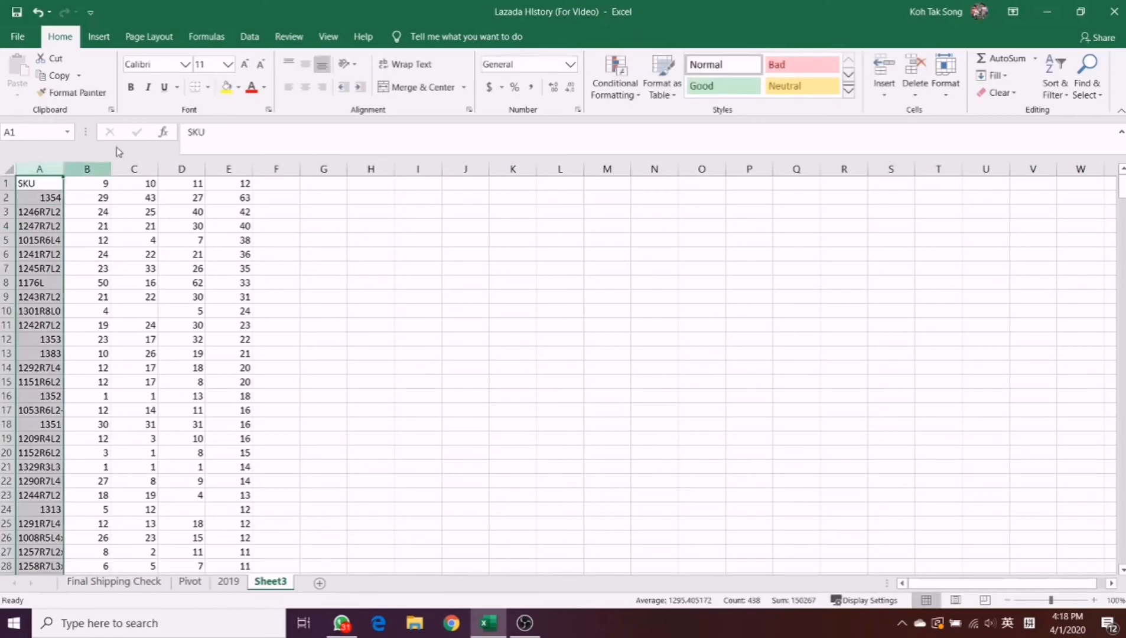
left_click(304, 87)
left_click(303, 87)
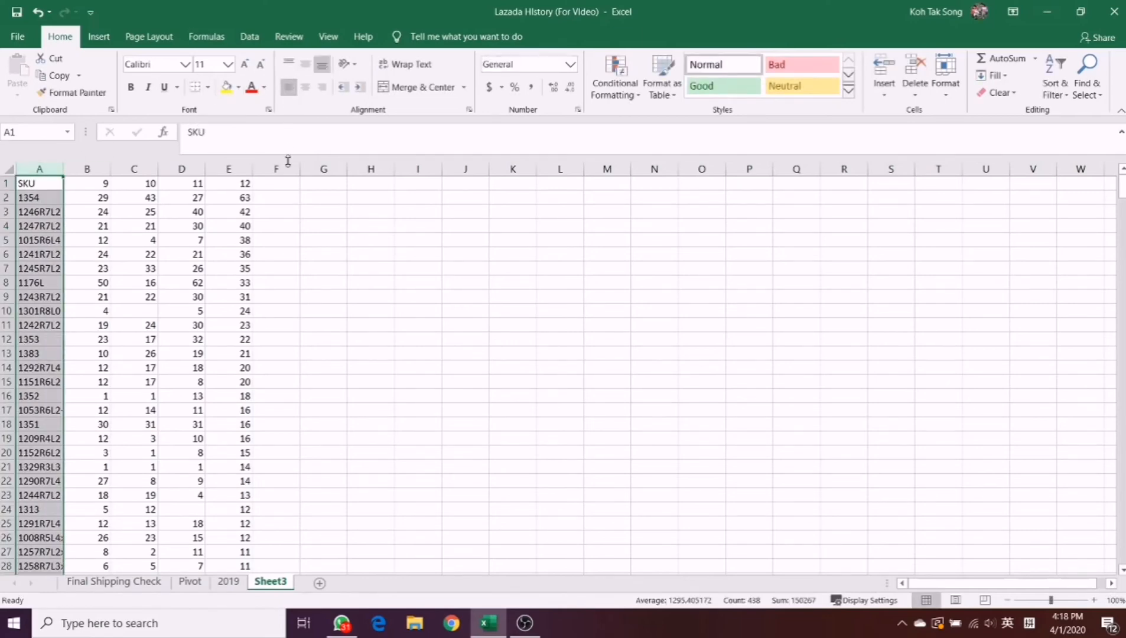
left_click(312, 251)
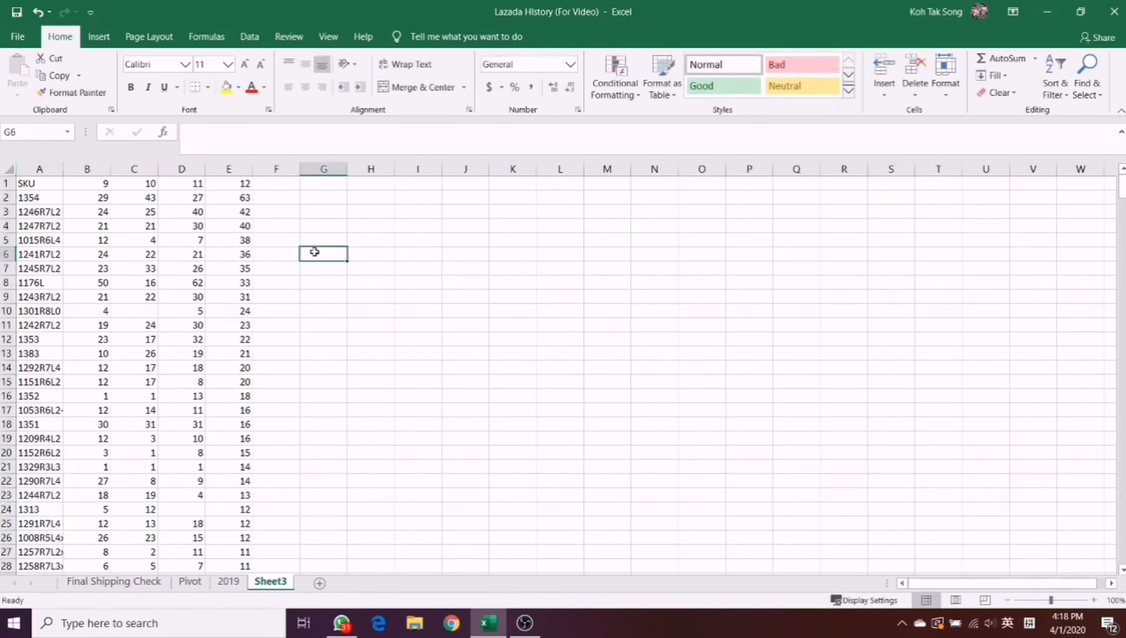
Step: Enter the header "12 over 11" in cell F1, beside the month 12 column
left_click(323, 184)
left_click(288, 183)
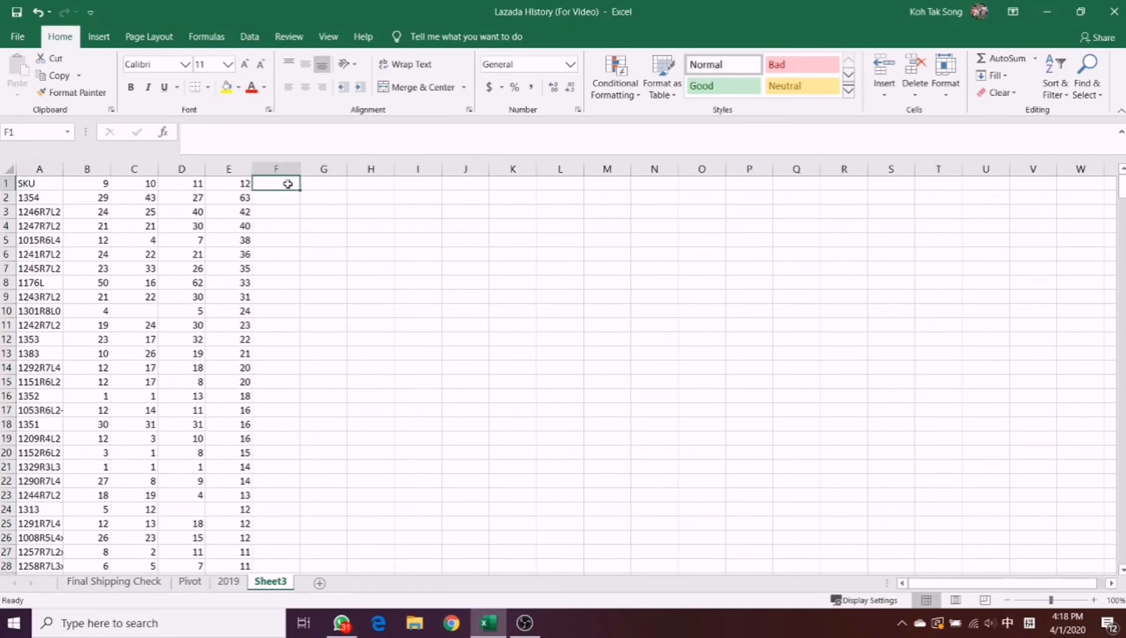
type("12 lve")
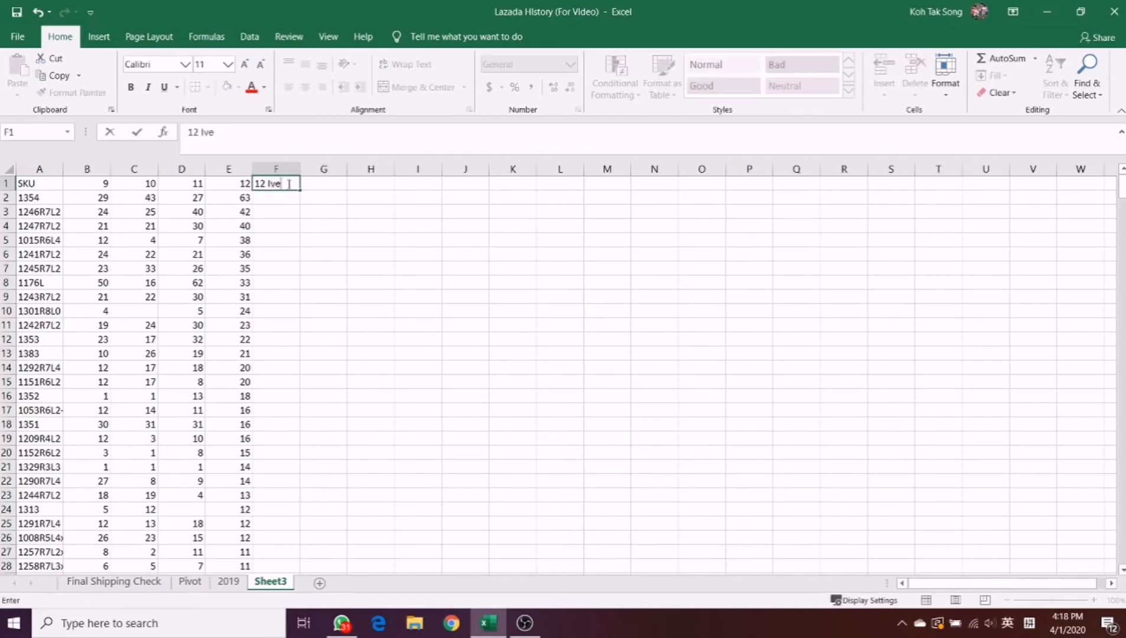
key("BackSpace")
key("BackSpace")
key("BackSpace")
type("over 11")
key("Return")
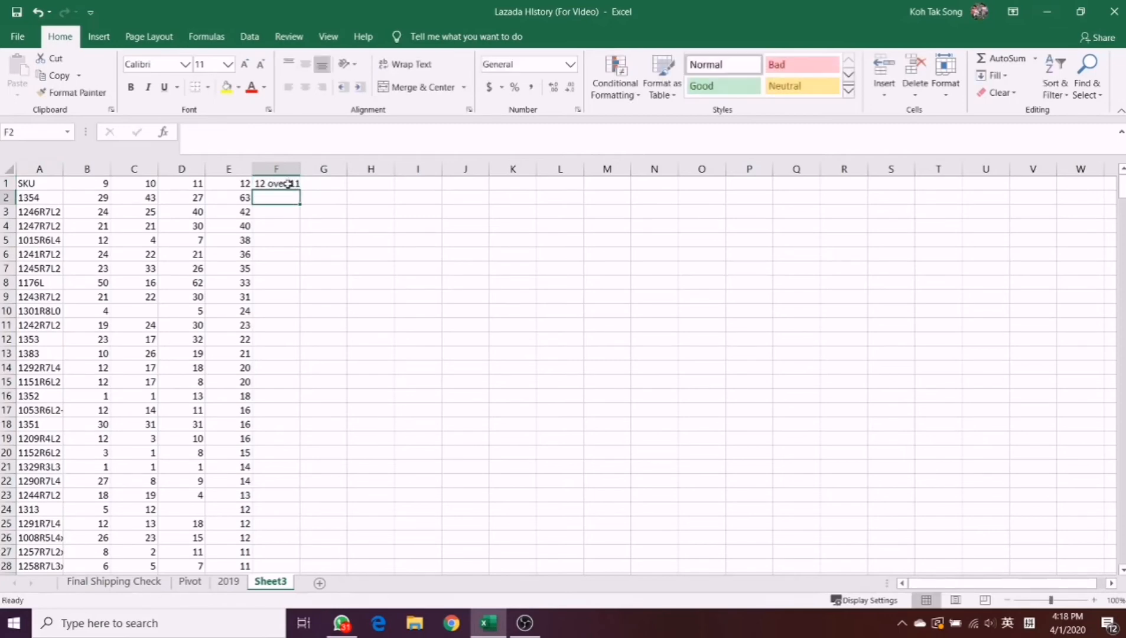
Step: Enter the formula =E2-D2 in cell F2 and fill it down the "12 over 11" column for all SKUs
type("=")
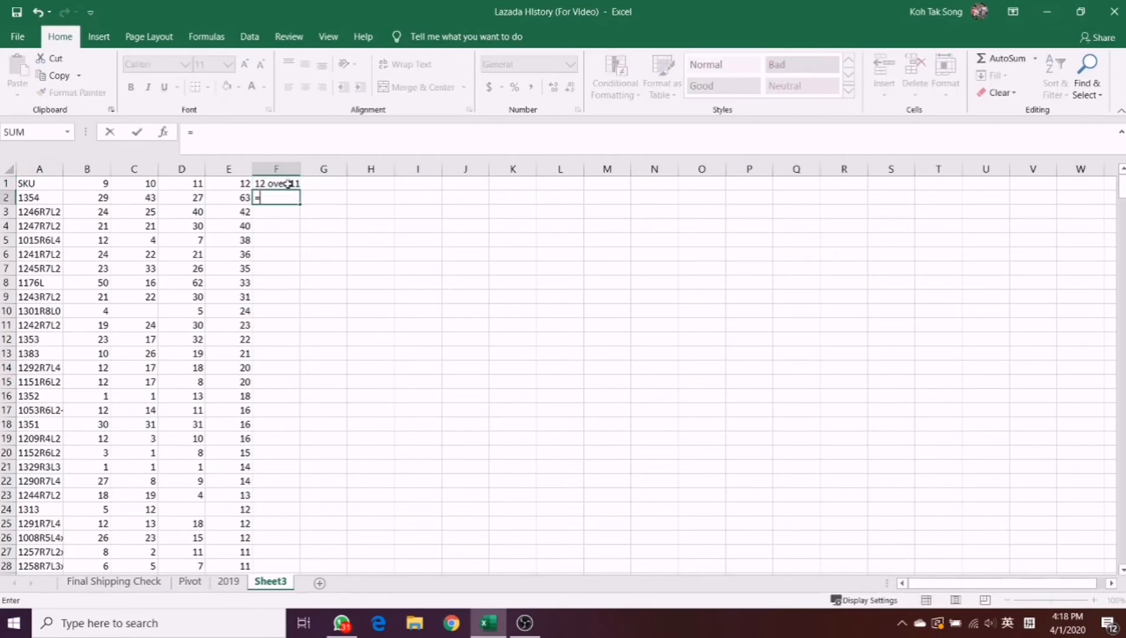
left_click(239, 199)
type("-")
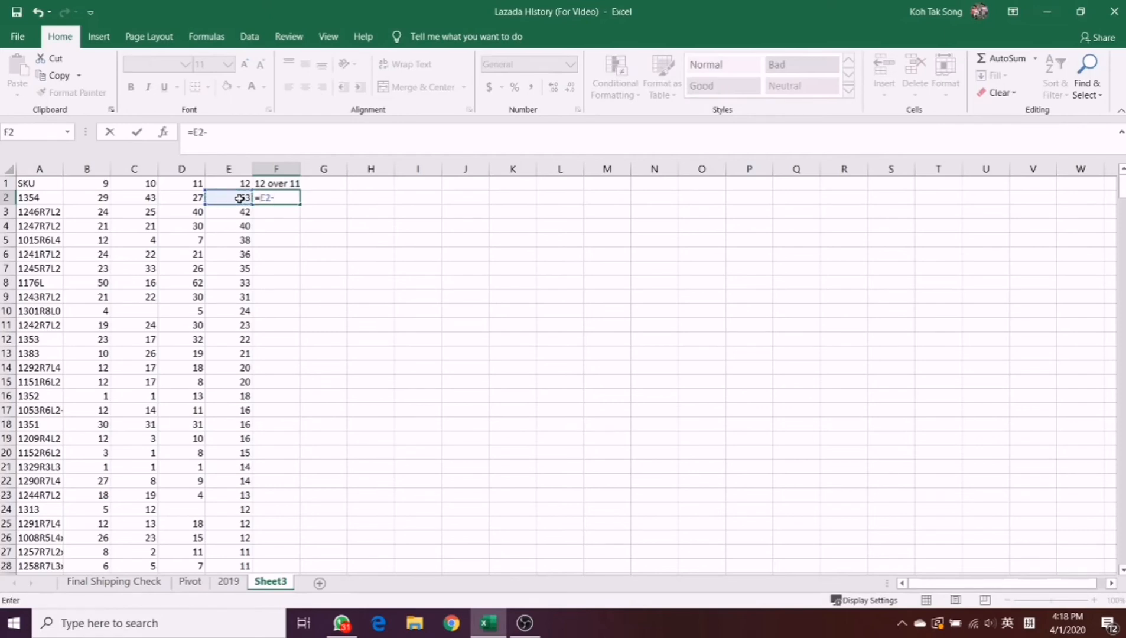
type("D2")
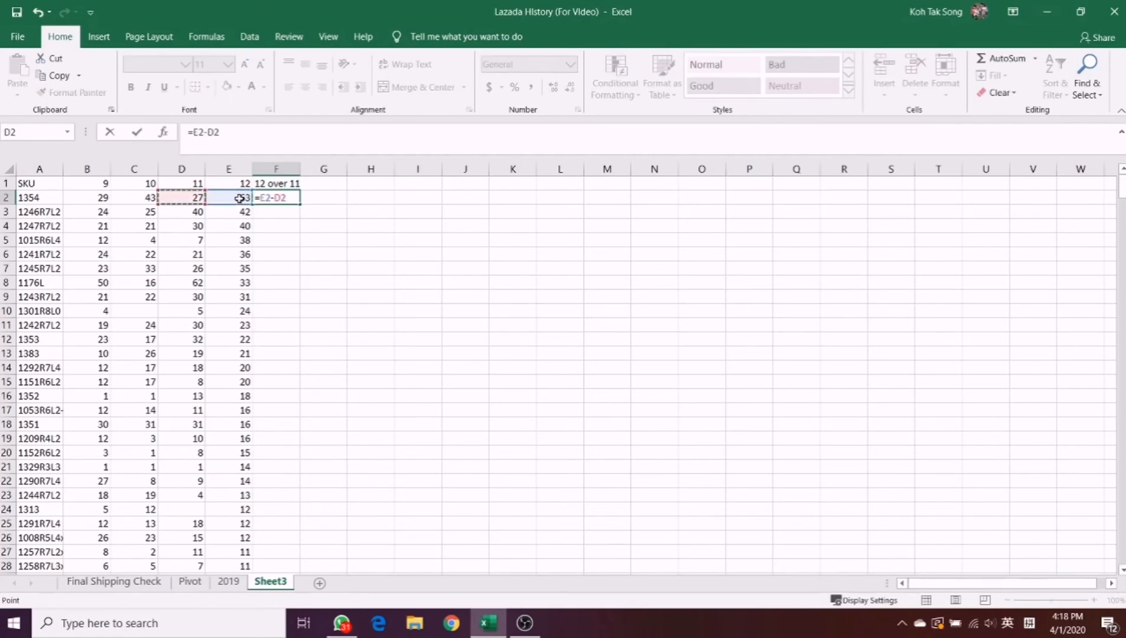
key("Return")
left_click(277, 198)
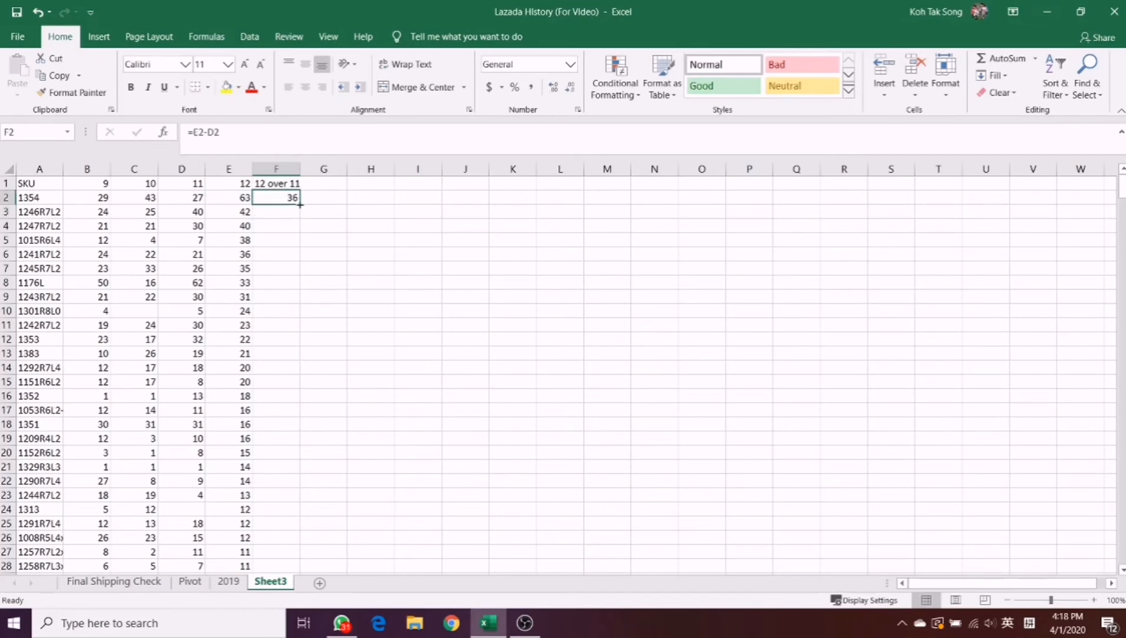
double_click(299, 204)
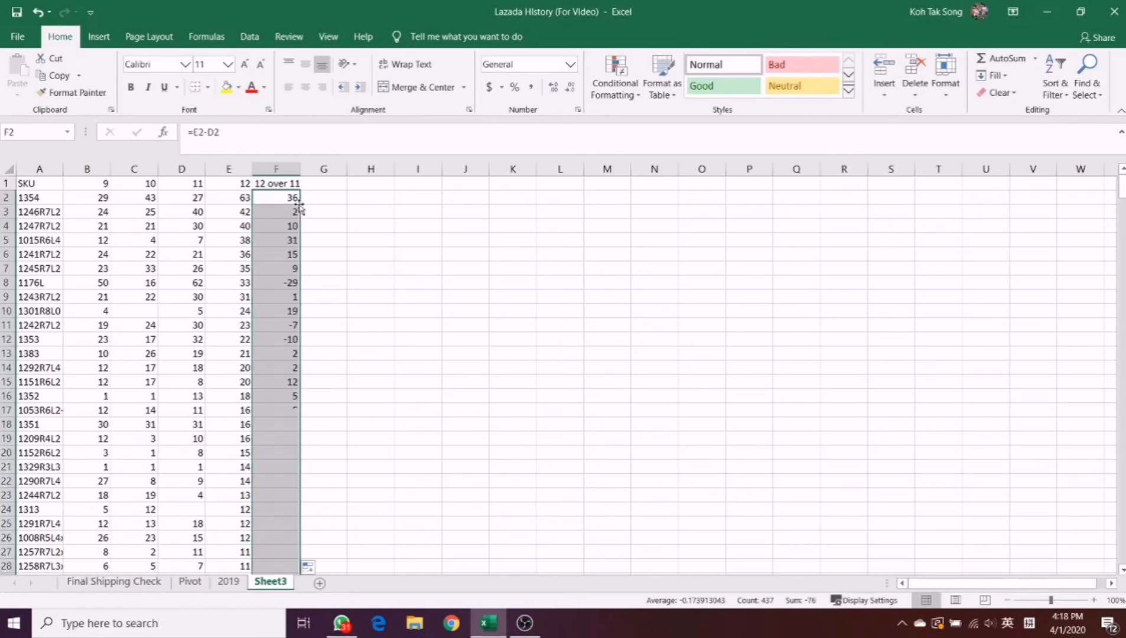
left_click(288, 282)
left_click(322, 310)
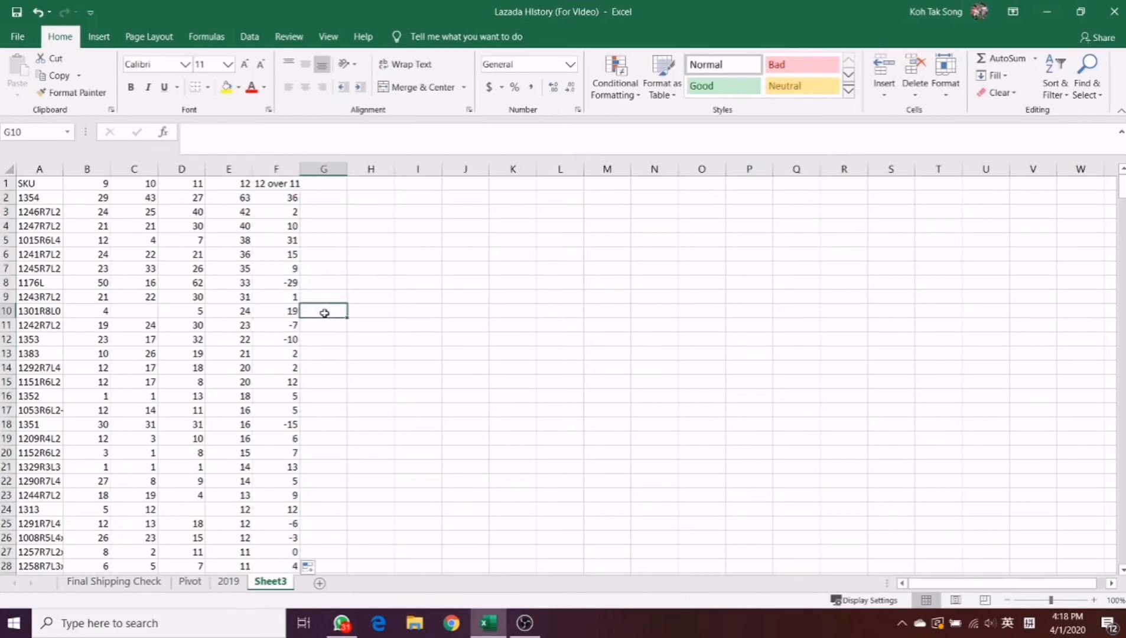
Step: Start a new conditional formatting rule for column F that formats only cells with a value less than 0
left_click(276, 169)
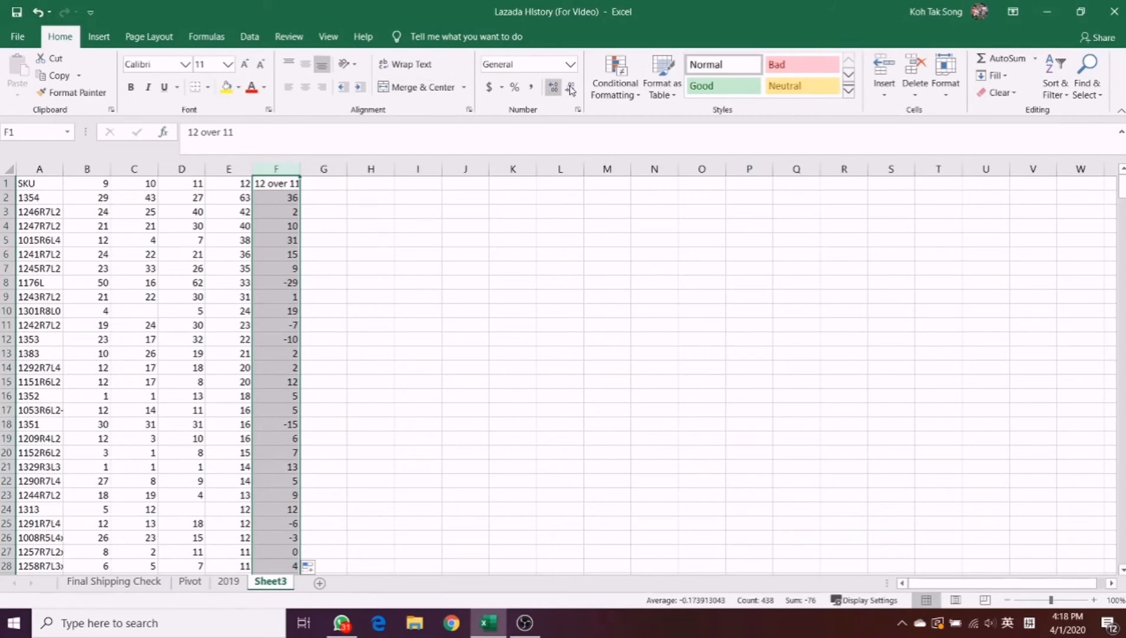
left_click(619, 93)
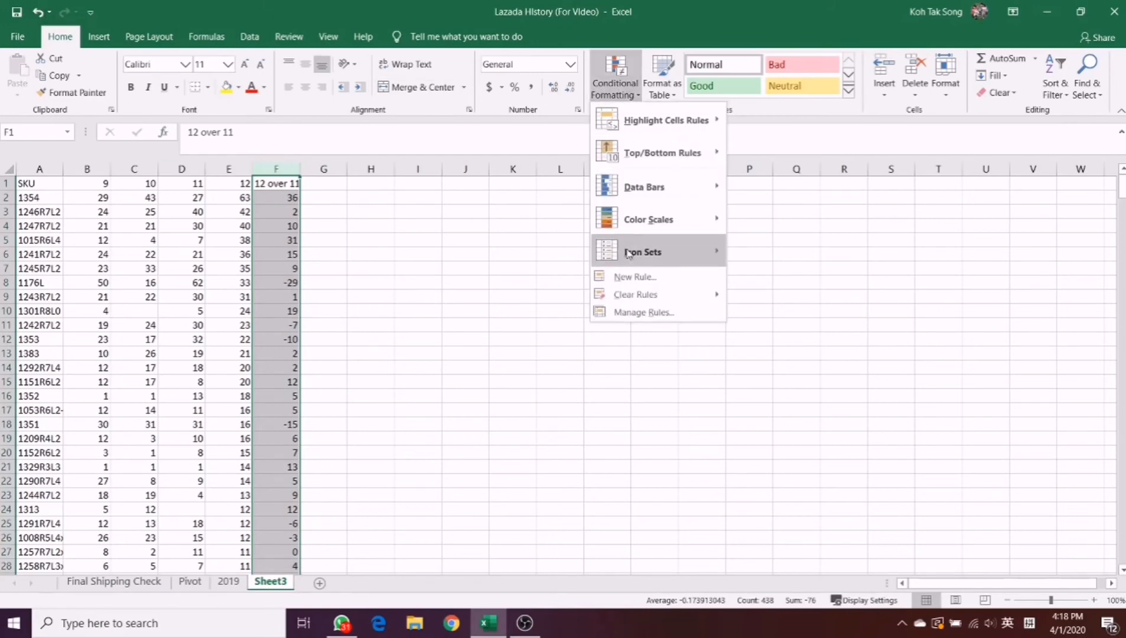
left_click(634, 276)
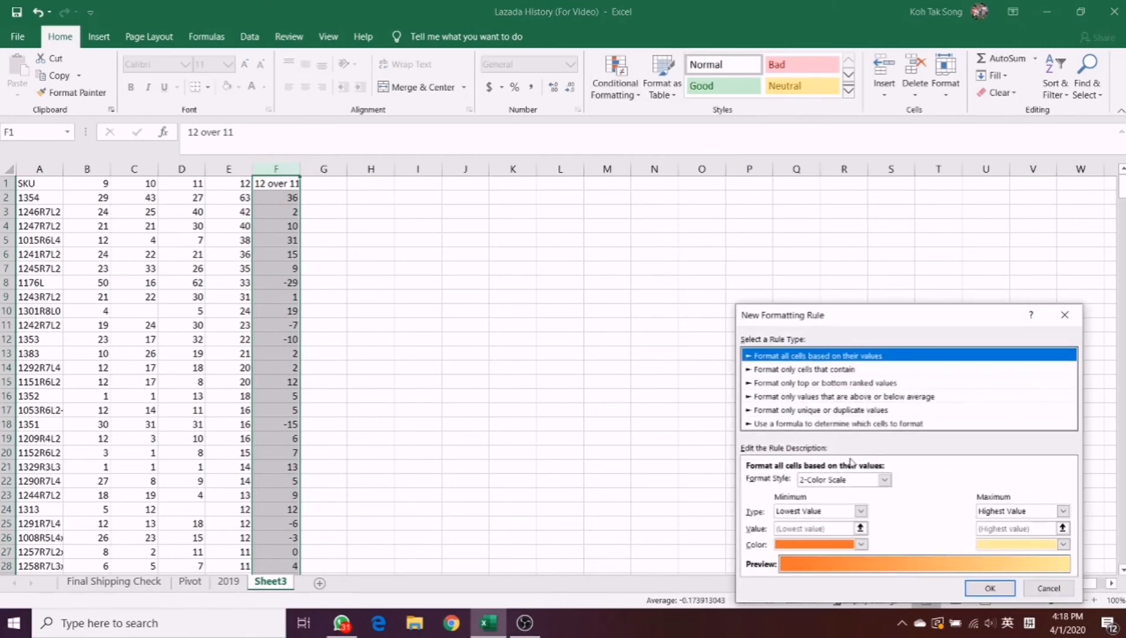
left_click(817, 369)
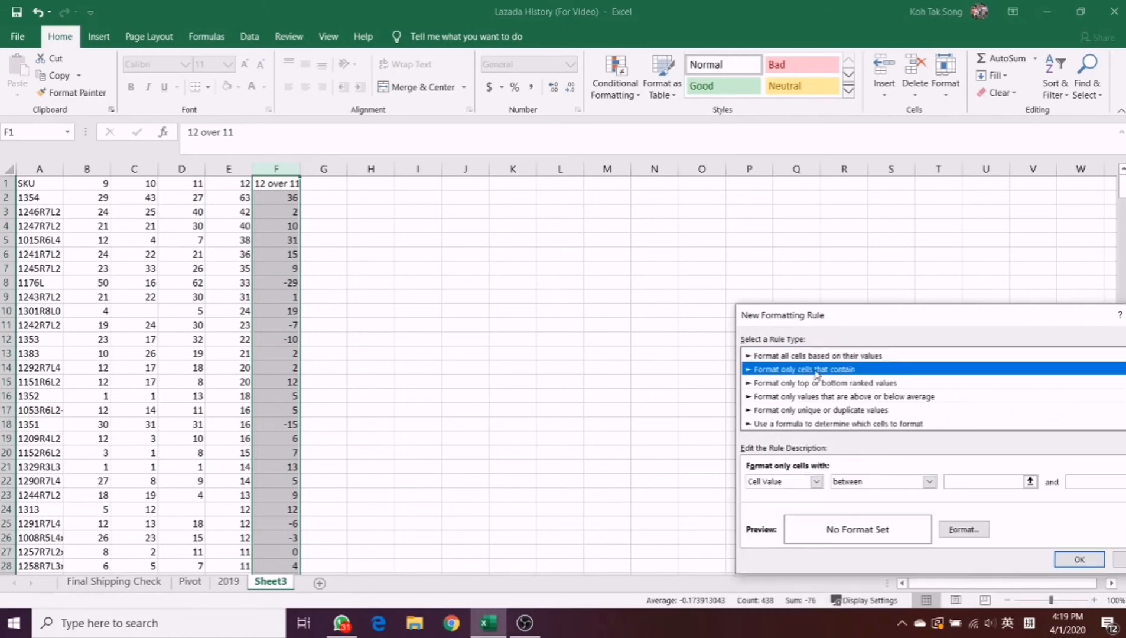
left_click(930, 482)
left_click(898, 546)
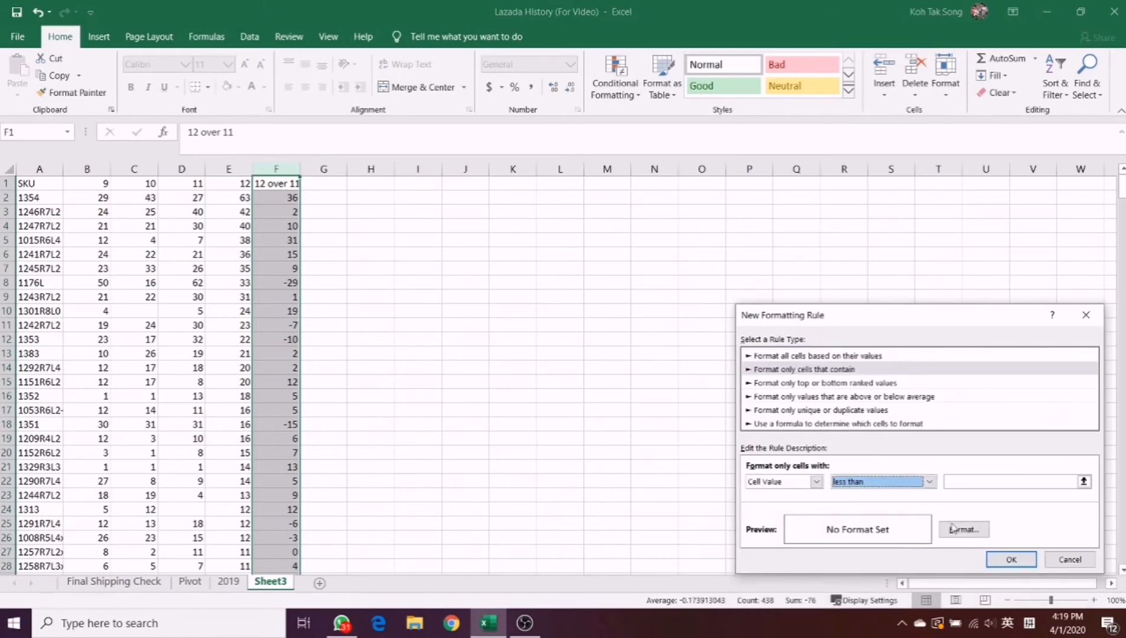
left_click(1002, 484)
type("0")
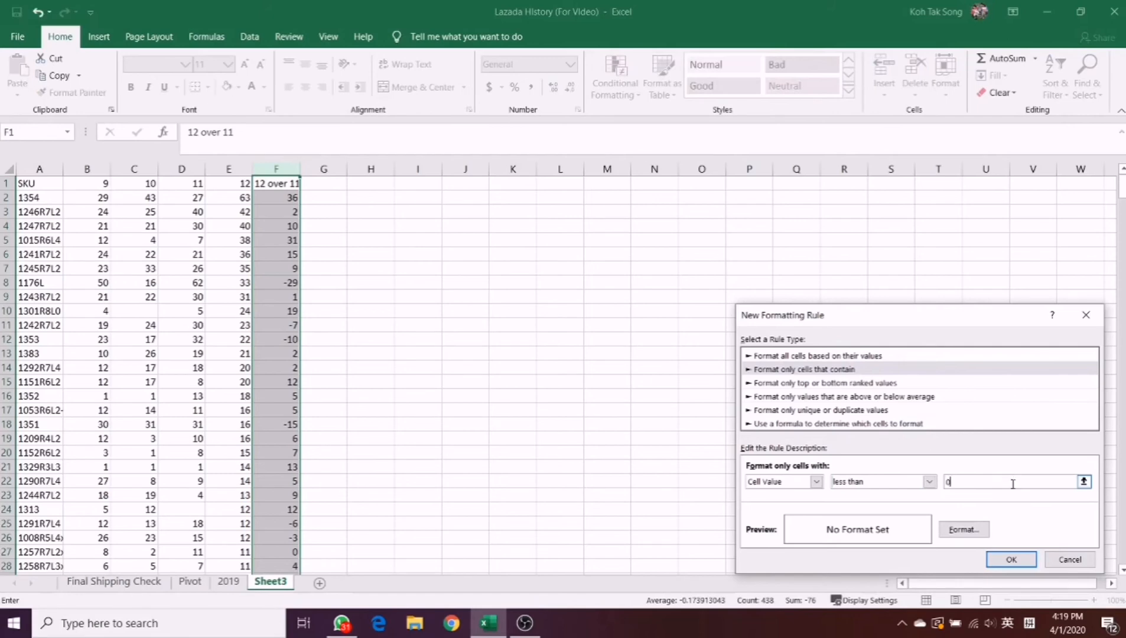
Step: Set the rule's format to a bold font in standard red
left_click(947, 538)
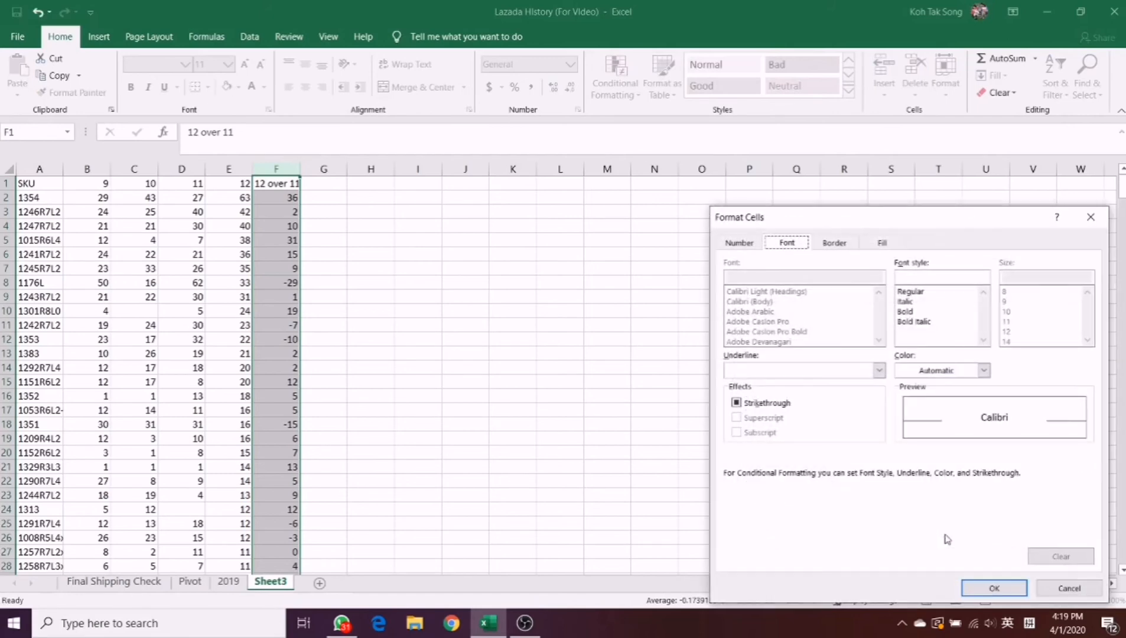
left_click(904, 313)
left_click(982, 371)
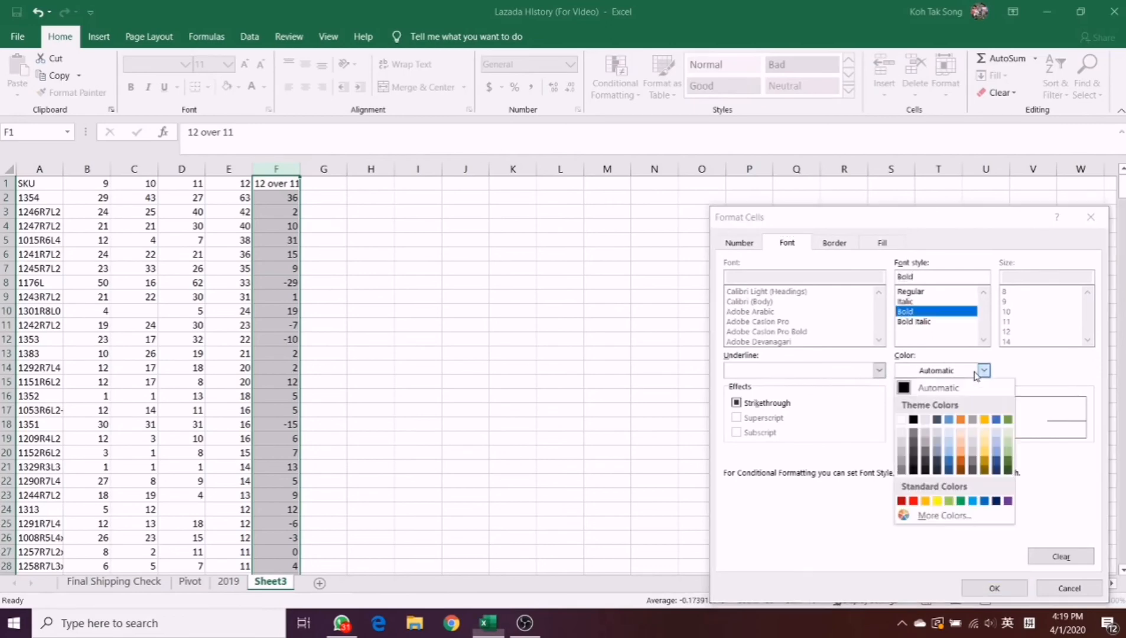
left_click(914, 501)
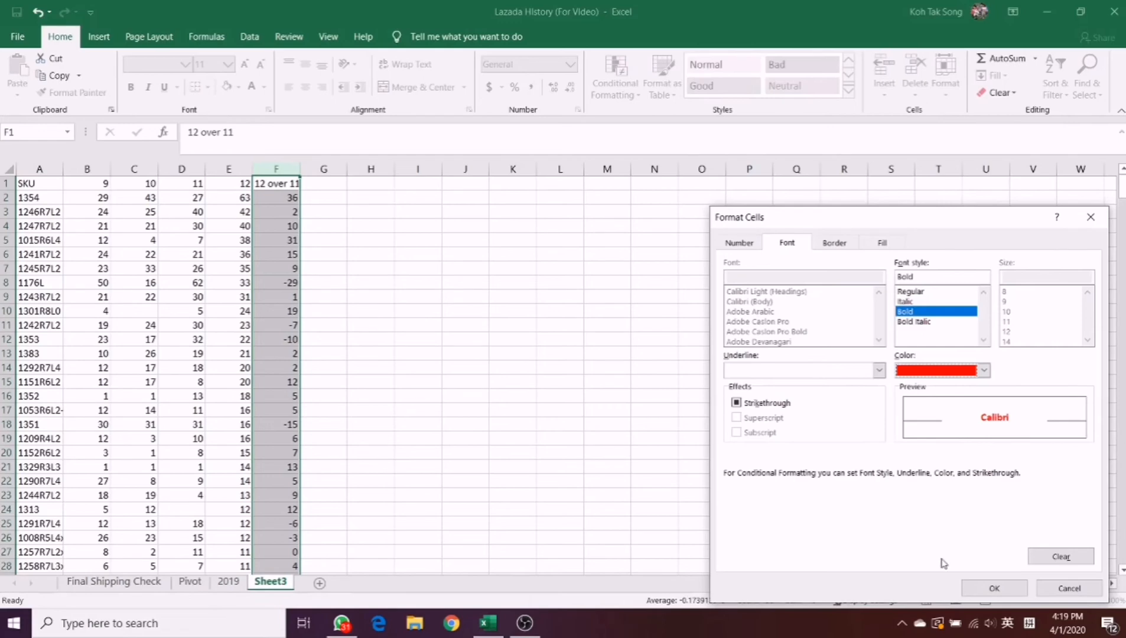
left_click(995, 589)
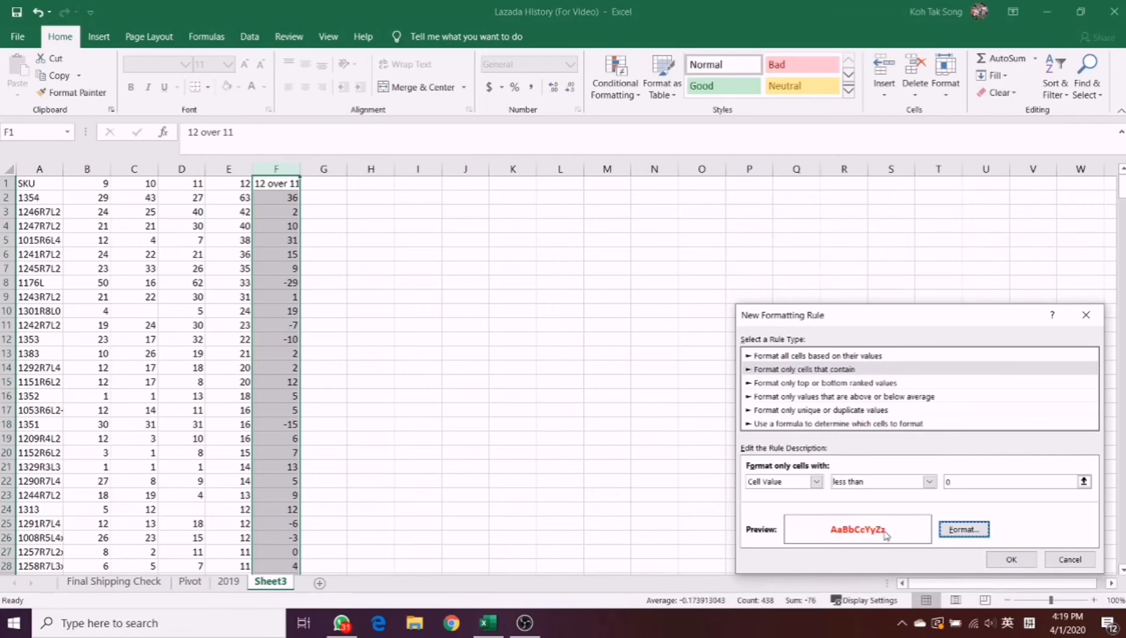
Step: Apply the conditional formatting rule to column F and inspect the highlighted difference for SKU 1176L
left_click(1010, 559)
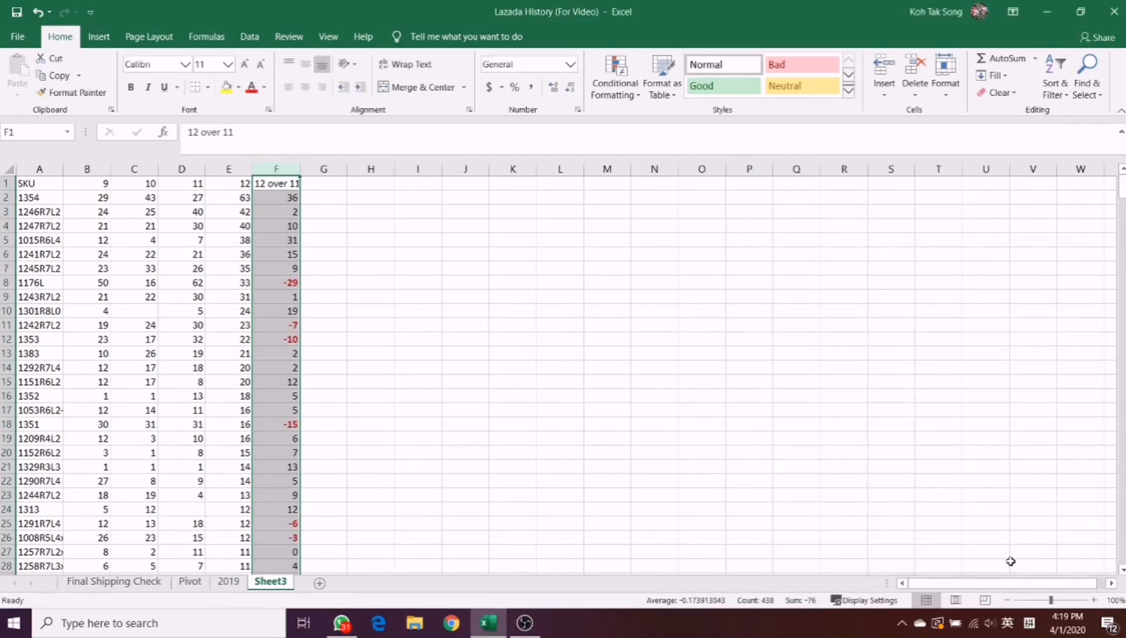
left_click(505, 404)
left_click(283, 283)
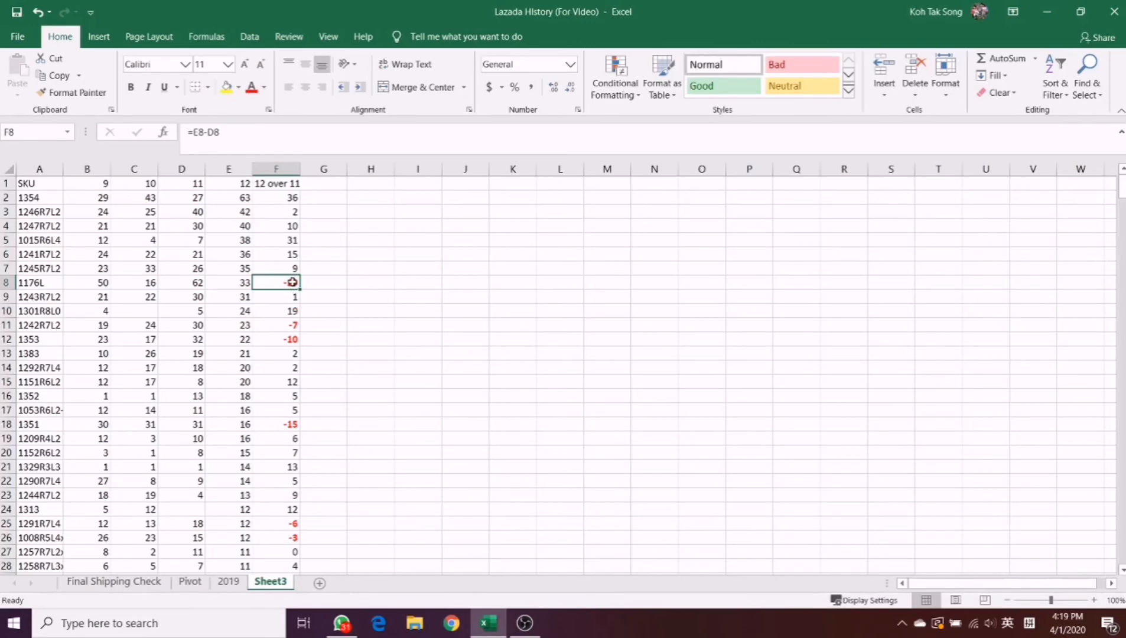
Step: Enter the header "12 Over 11 %" in cell G1
left_click(312, 184)
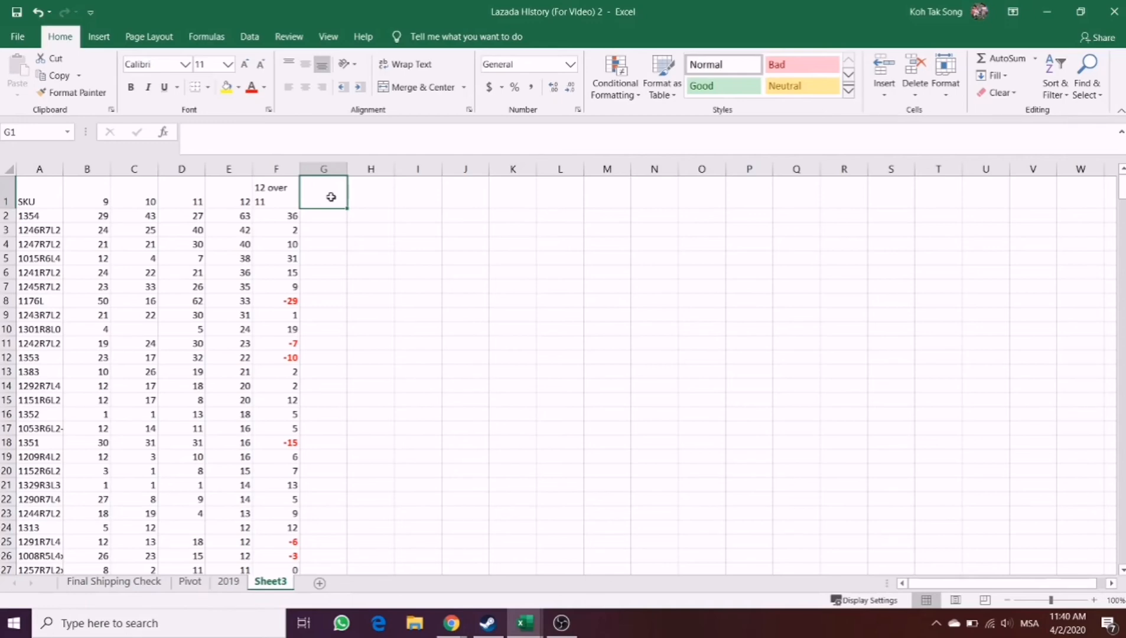
type("12")
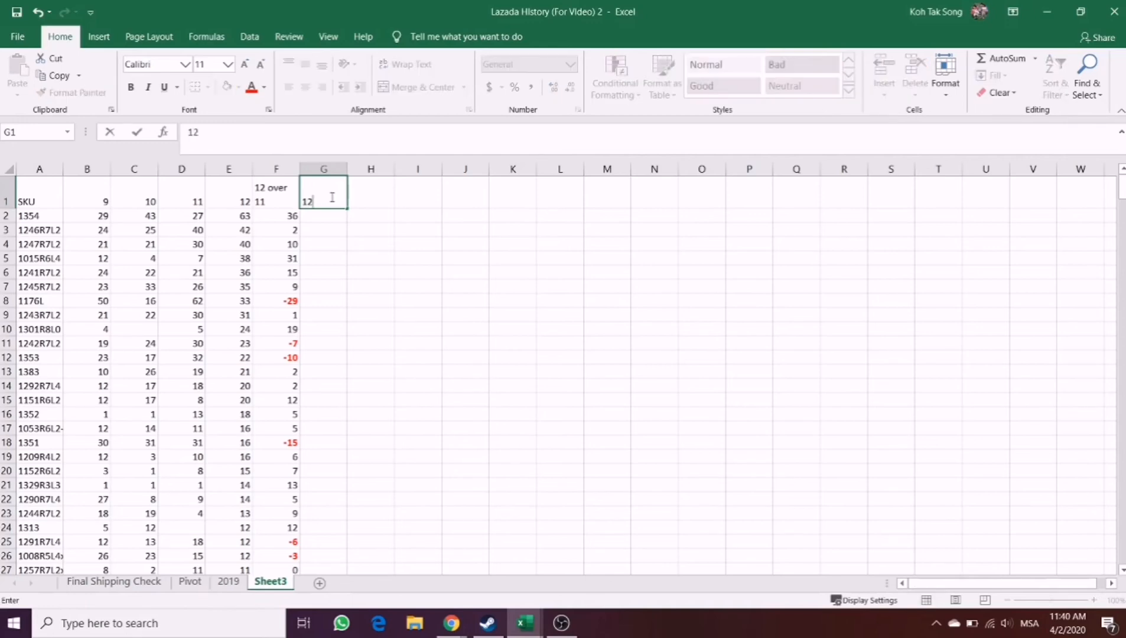
type(" Over 11 %")
key("Return")
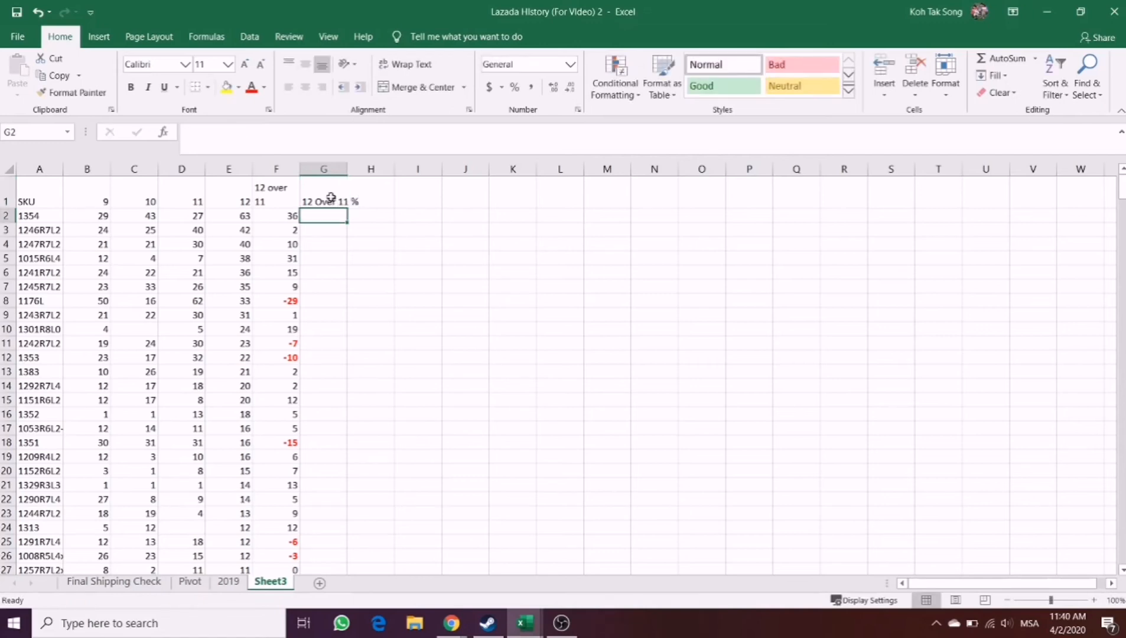
Step: Enter the formula =F2/D2 in cell G2 to get the first SKU's change relative to month 11
type("=")
key("Left")
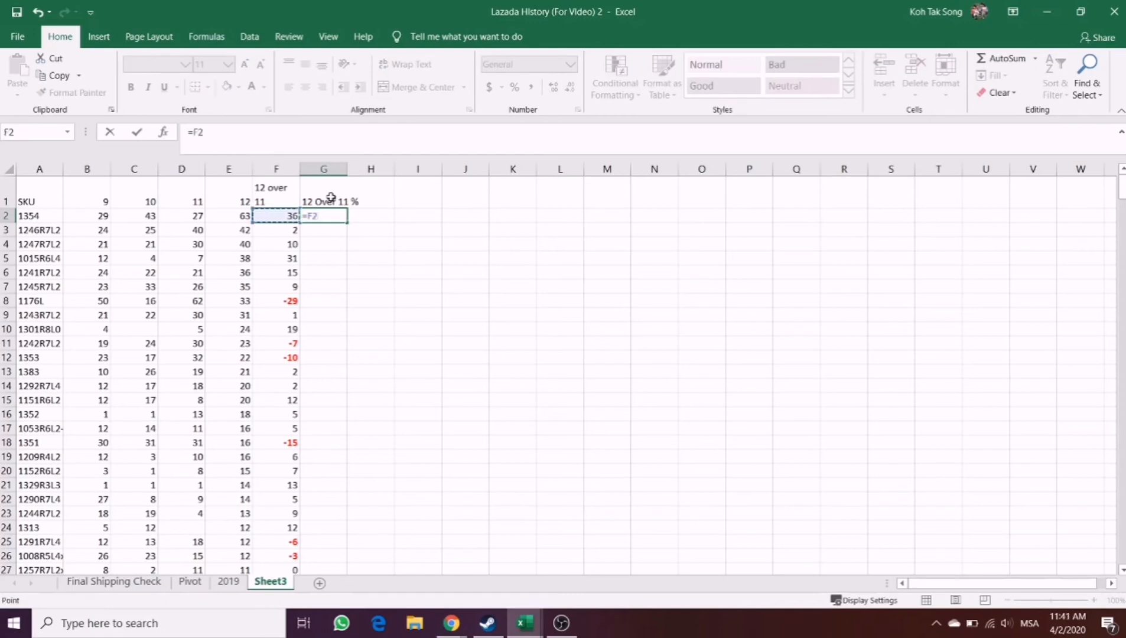
type("/")
key("Left")
key("Left")
key("Left")
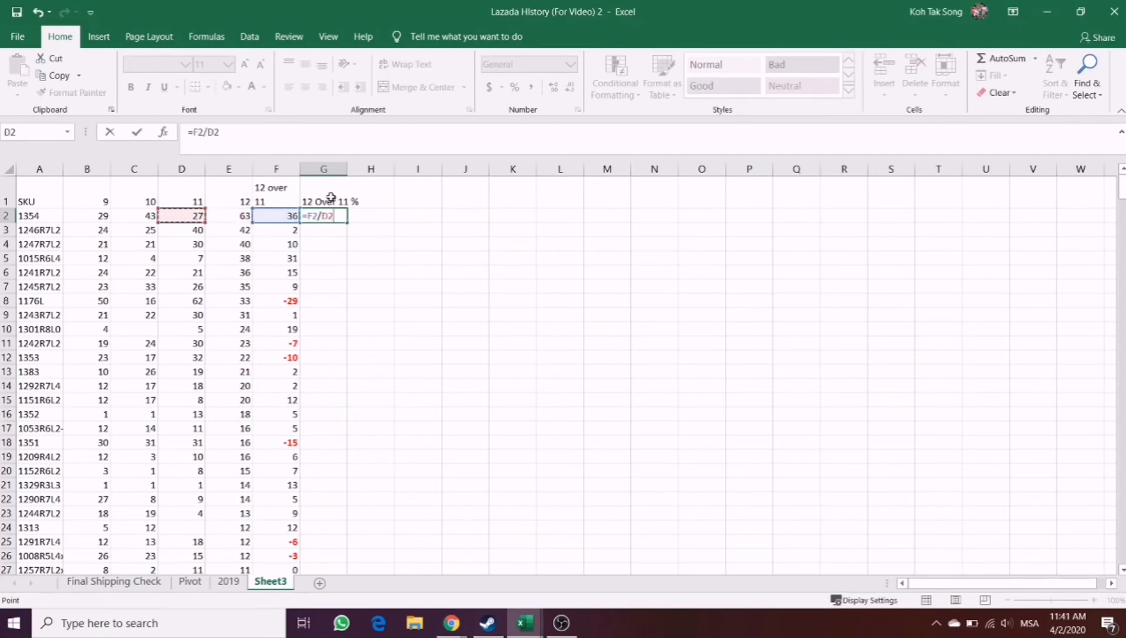
key("Return")
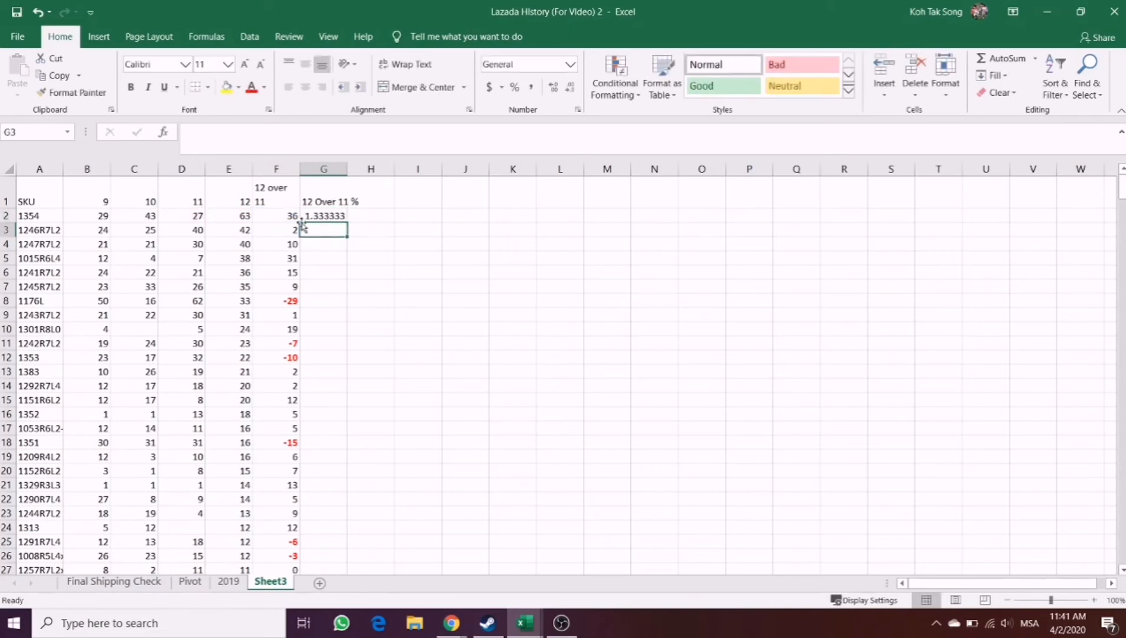
Step: Format cell G2 as Percentage with 2 decimal places
right_click(311, 216)
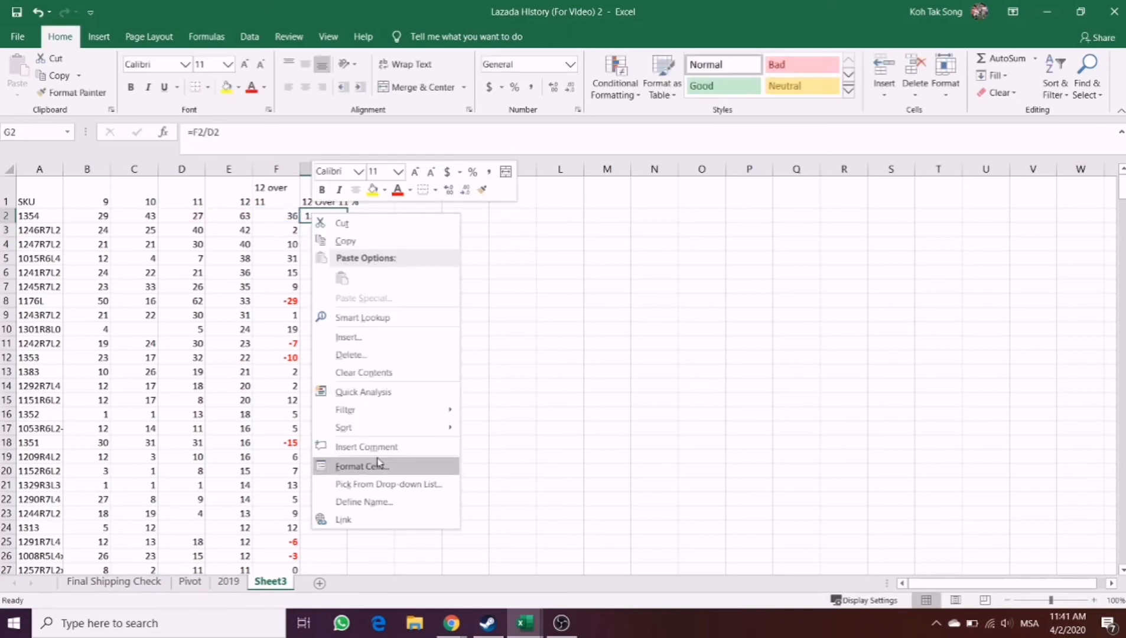
key("Escape")
key("ctrl+1")
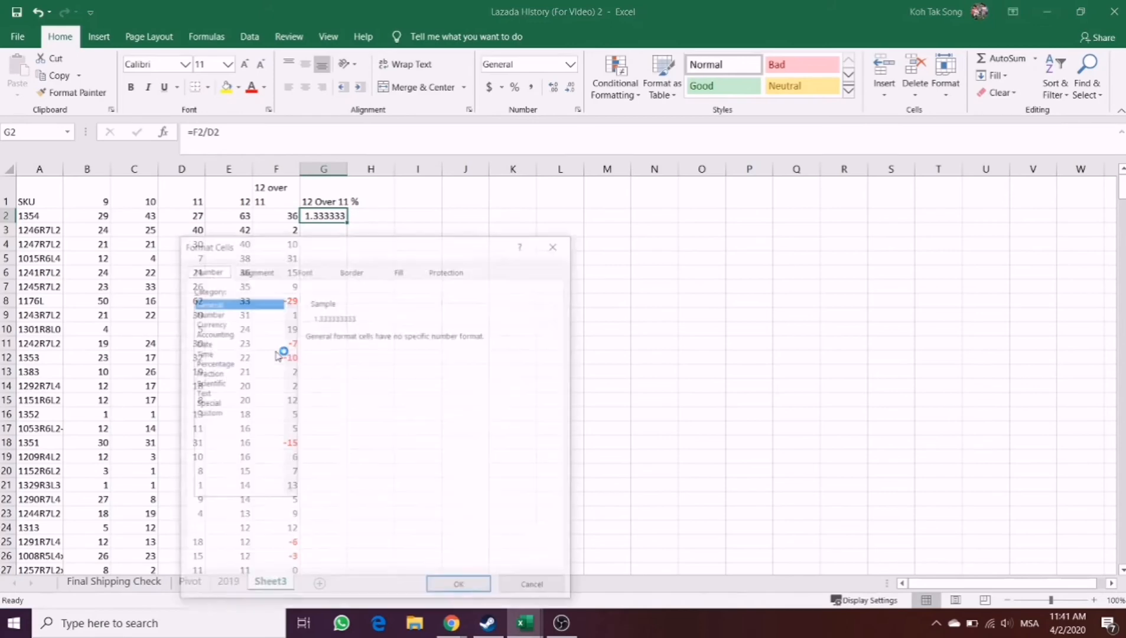
left_click(221, 363)
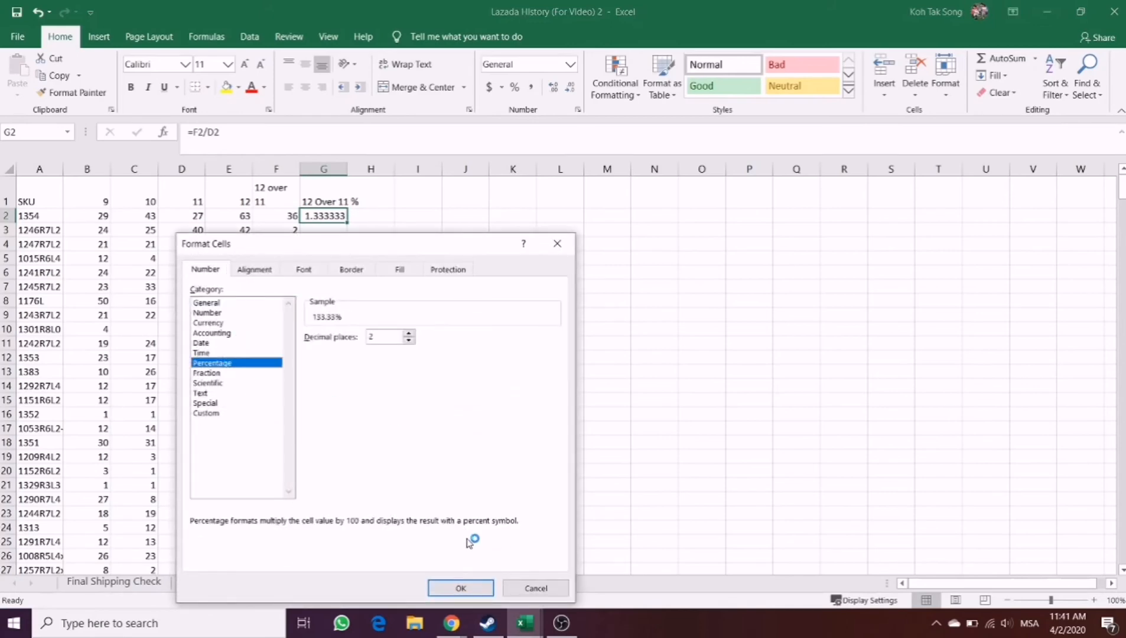
left_click(468, 589)
left_click(372, 341)
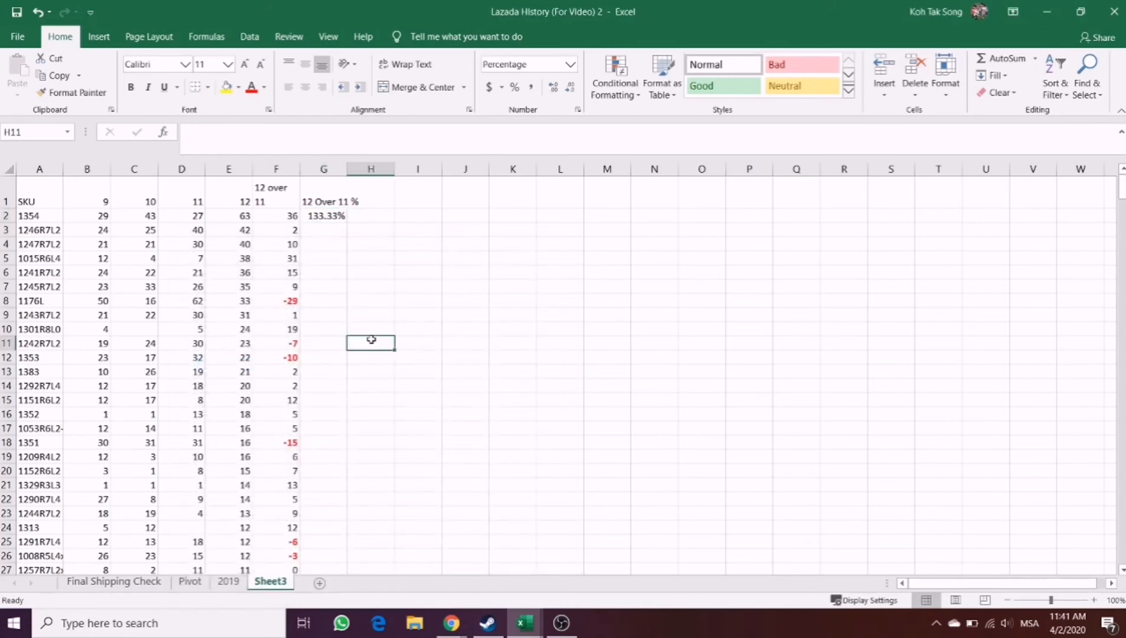
Step: Fill the percentage formula down column G for all SKUs and compare SKU 1015R6L4's percentage with its month 11 and 12 counts
left_click(340, 214)
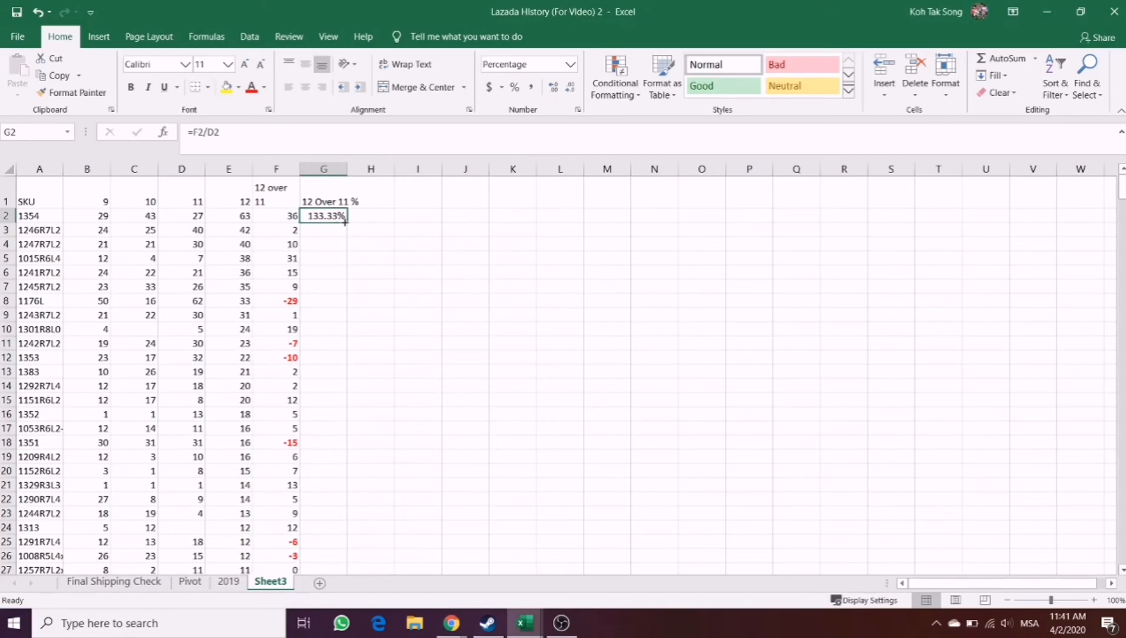
double_click(344, 219)
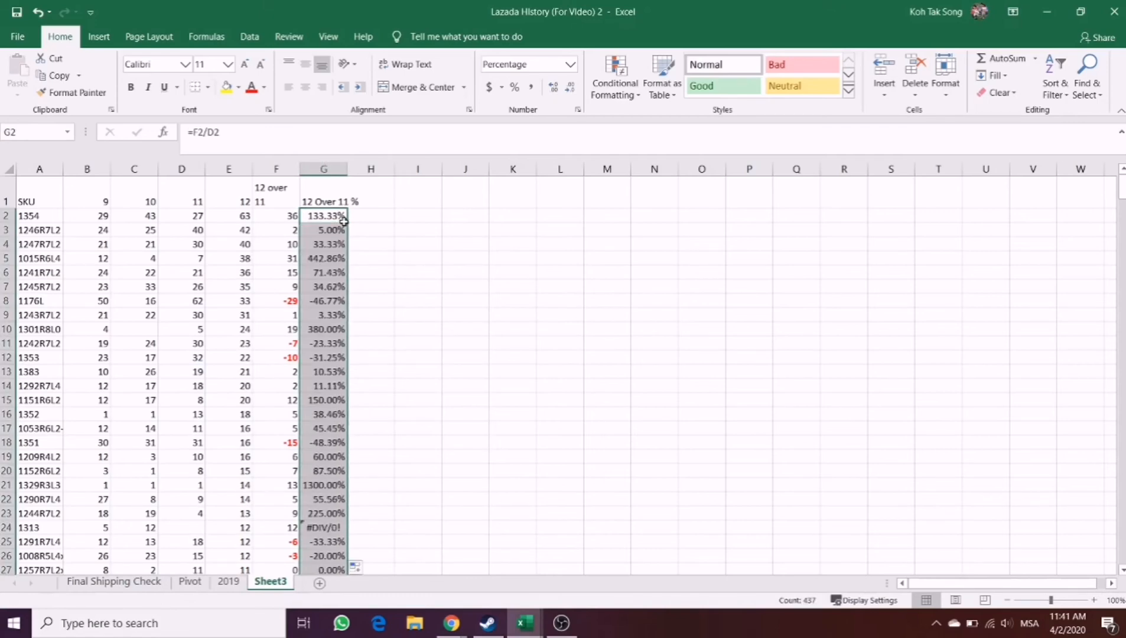
left_click(338, 258)
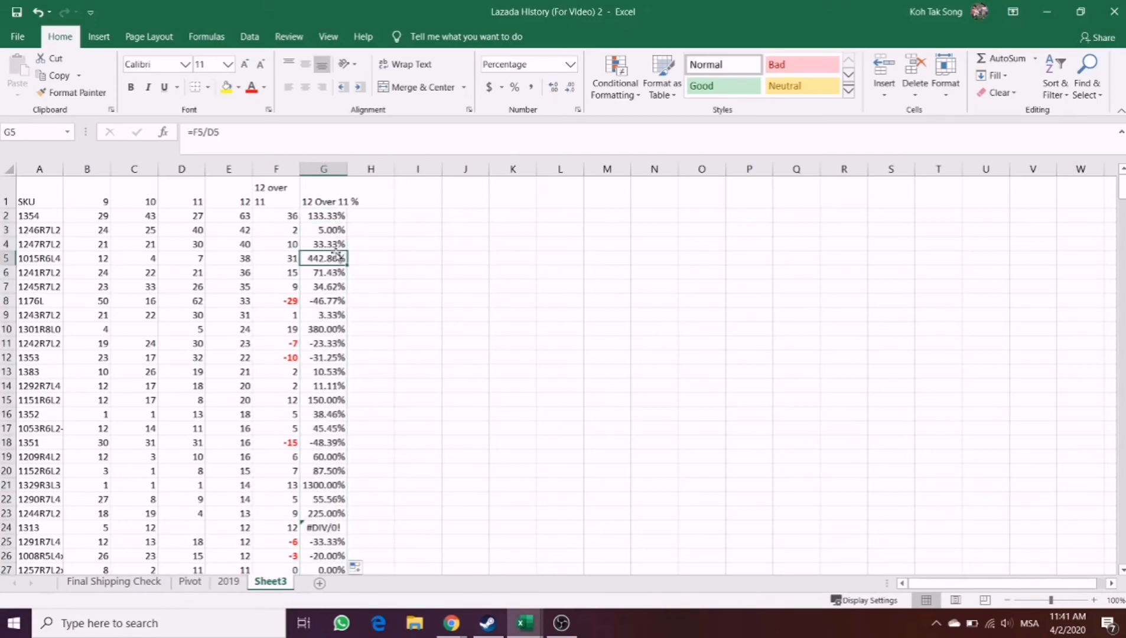
left_click(195, 260)
left_click(247, 258)
left_click(324, 258)
right_click(328, 200)
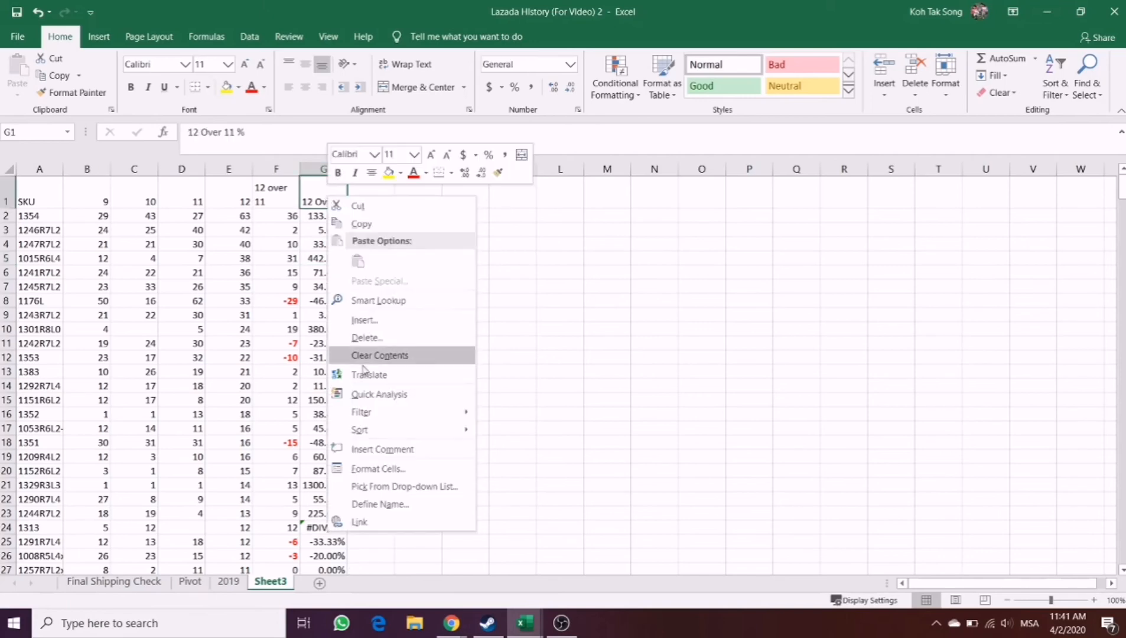
Step: Enter the header "Average" in cell H1
left_click(367, 199)
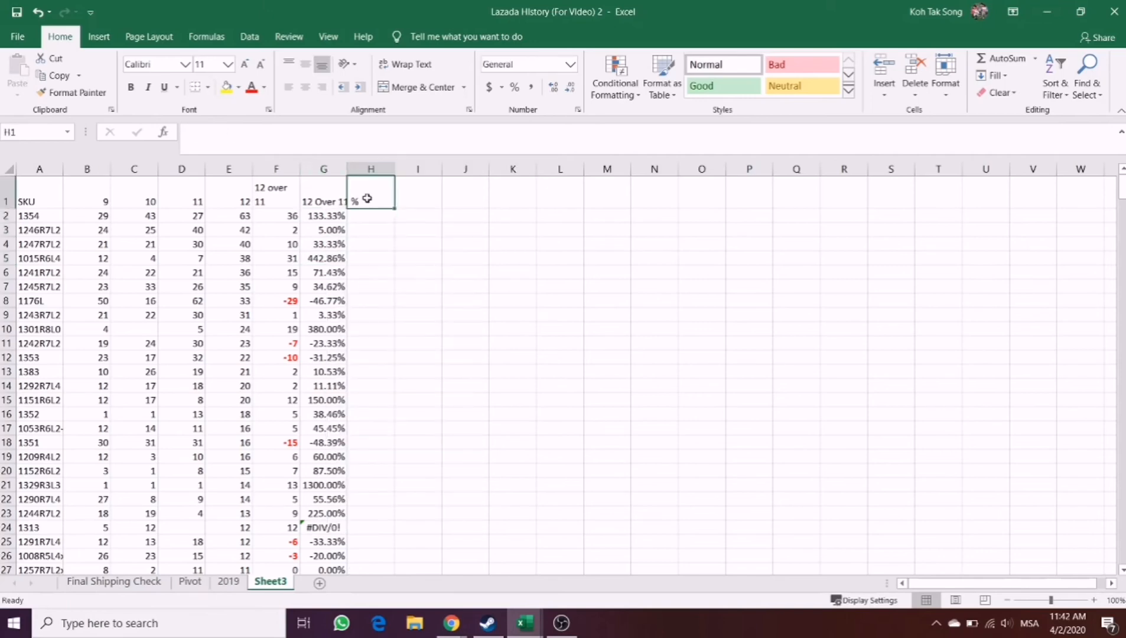
type("Average")
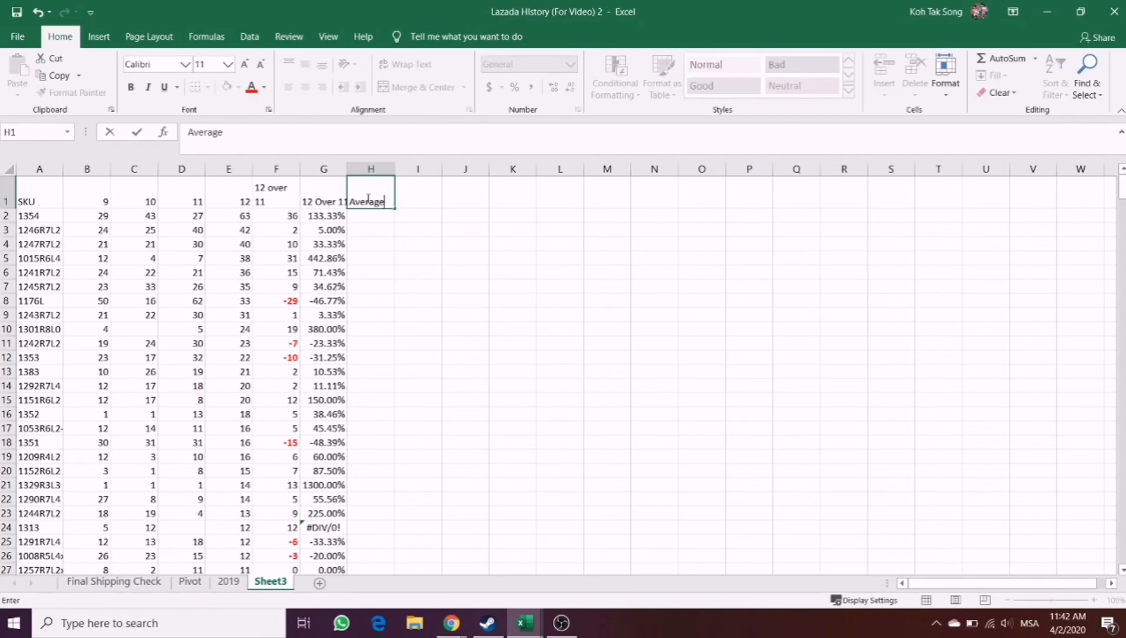
key("Return")
Step: Enter the formula =SUM(B2:E2)/4 in cell H2 and fill it down the Average column for all SKUs
type("=su")
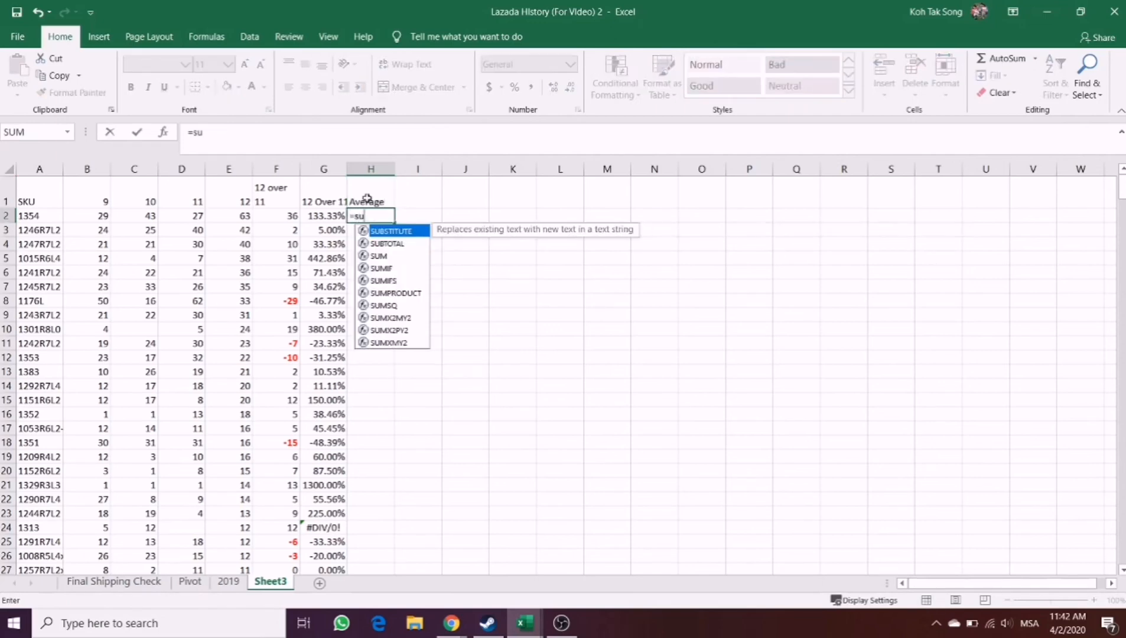
key("BackSpace")
key("BackSpace")
scroll(433, 225, "up", 1)
type("um")
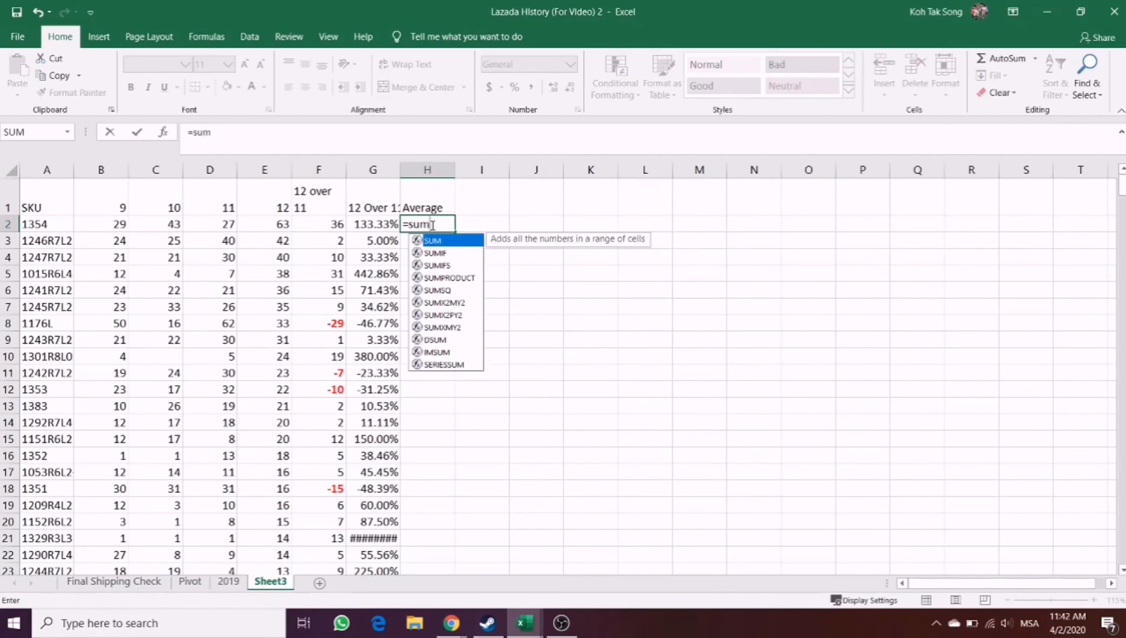
type("(")
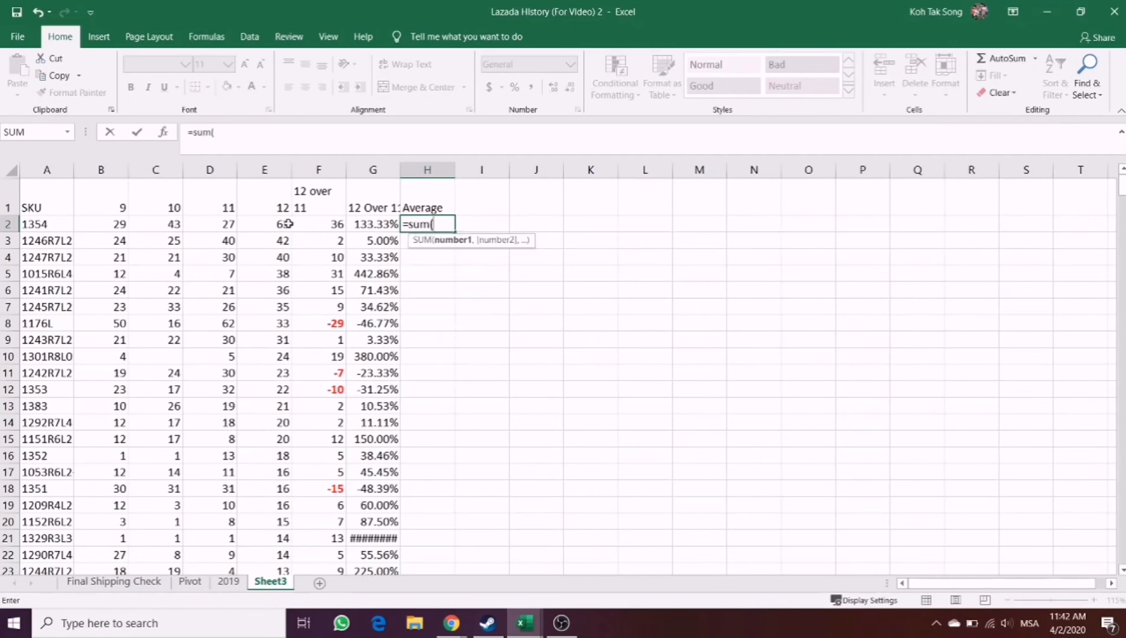
left_click_drag(282, 225, 117, 226)
type(")/")
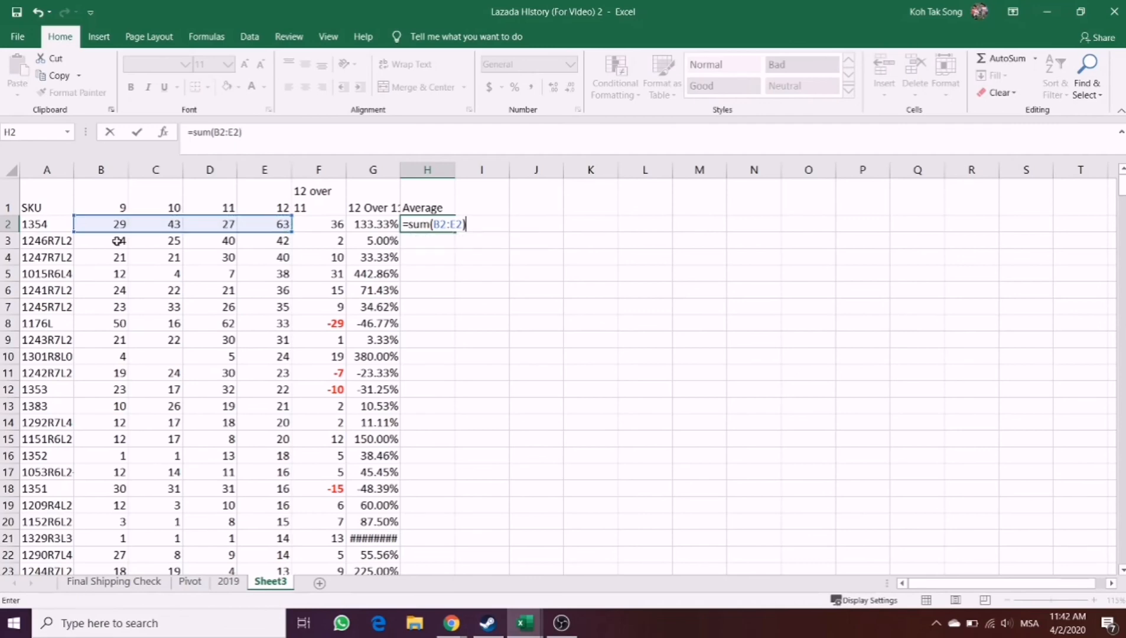
type("4")
key("Return")
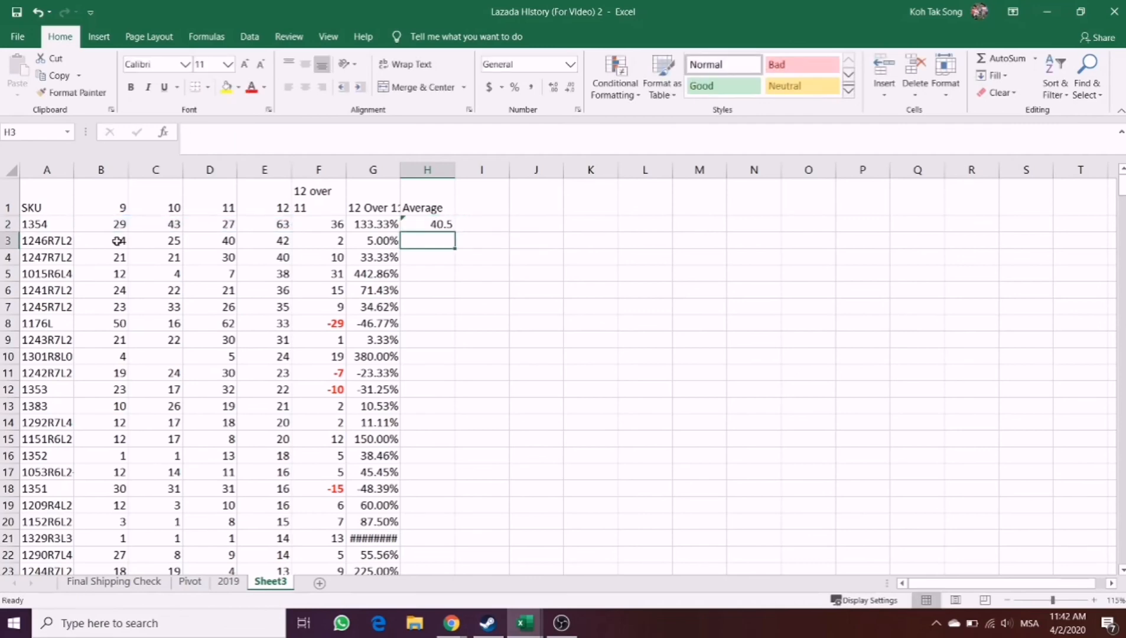
left_click(422, 223)
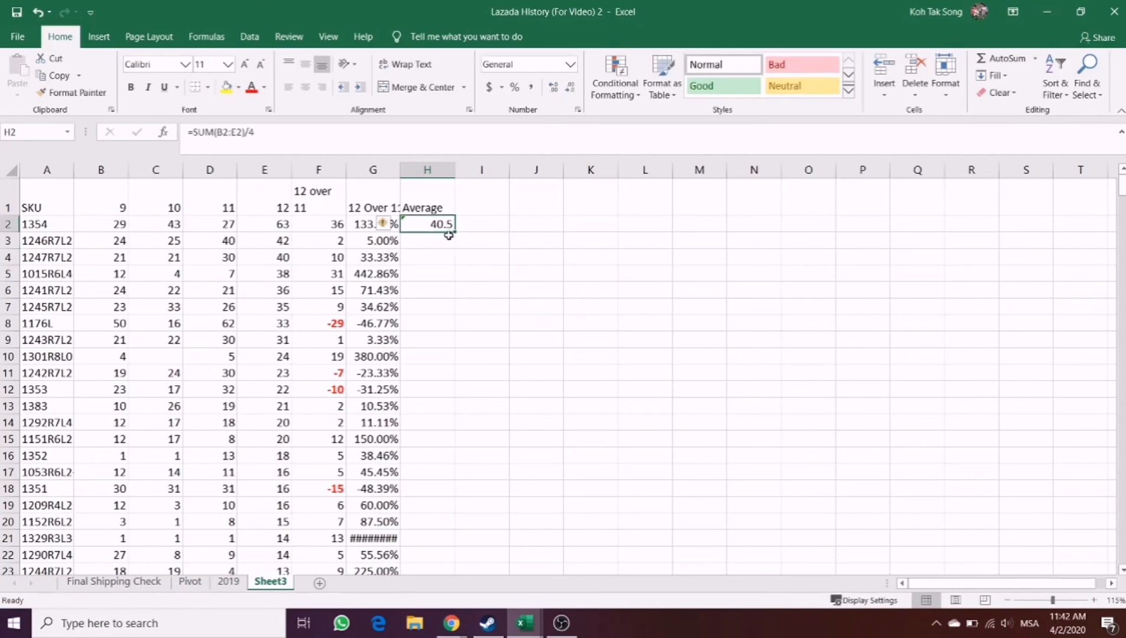
double_click(454, 232)
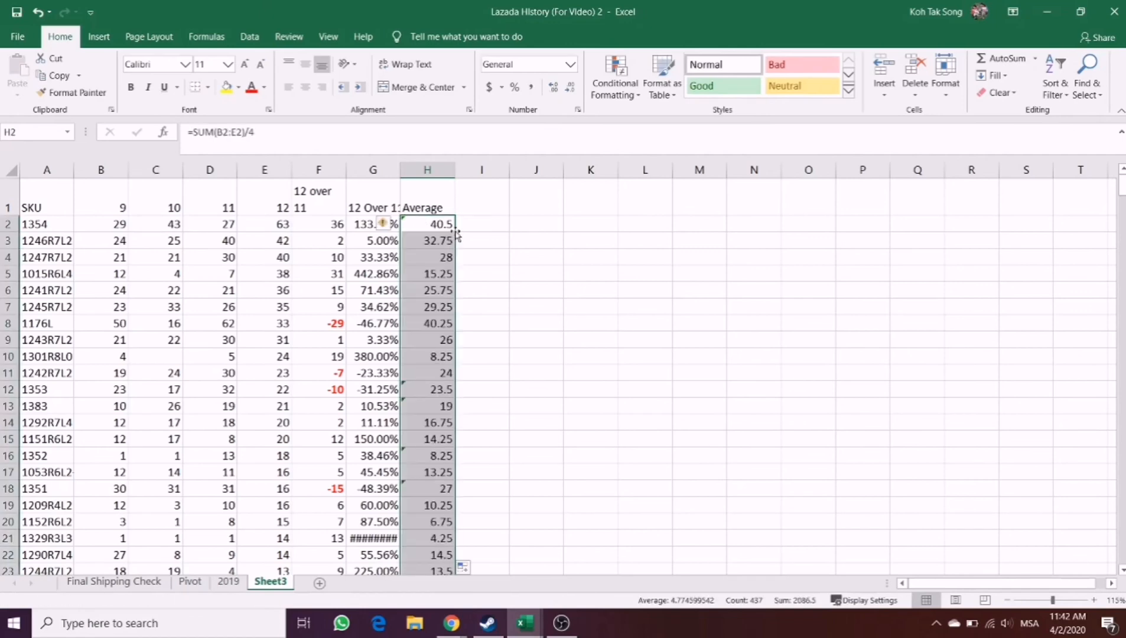
Step: Enter the header "Max" in cell I1
left_click(465, 205)
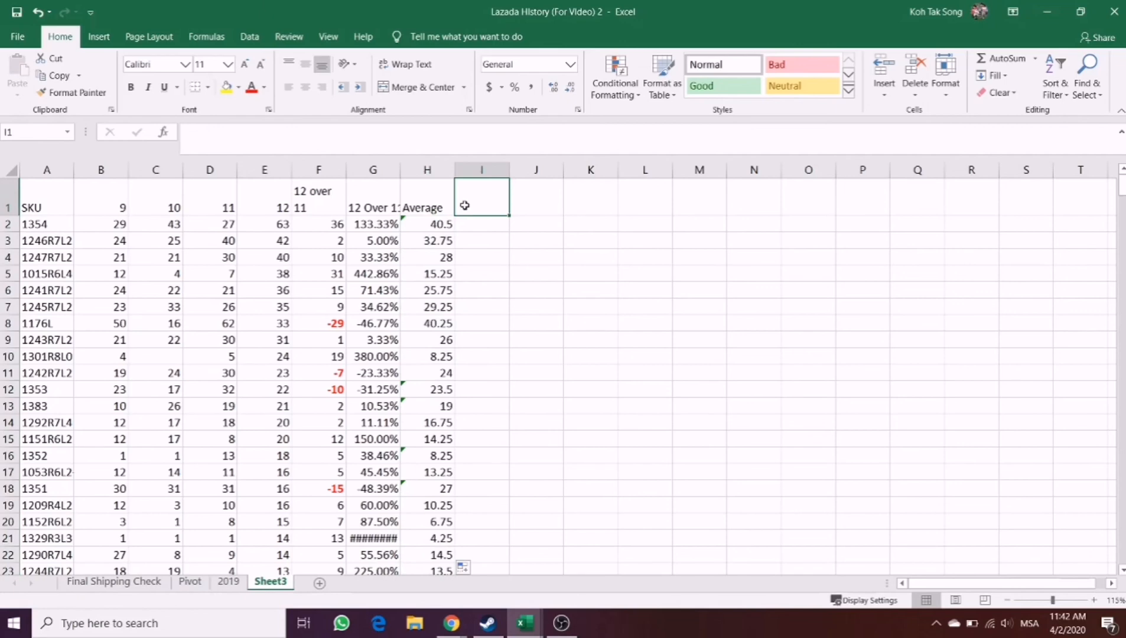
type("Maz")
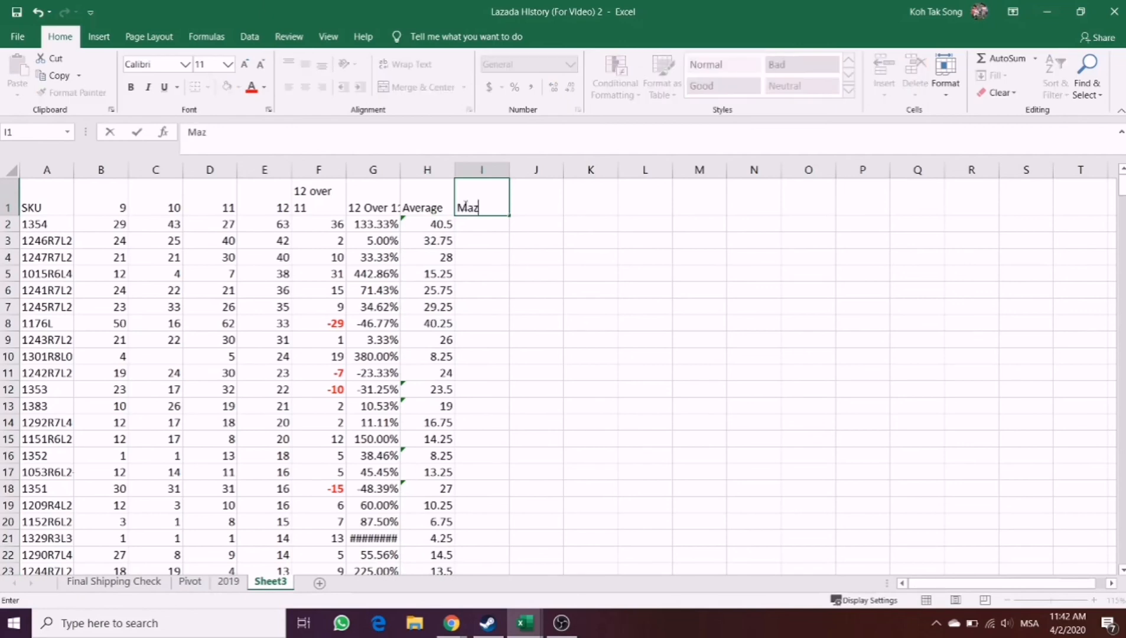
key("BackSpace")
type("x")
Step: Enter the formula =MAX(B2:E2) in cell I2 and fill it down the Max column for all SKUs
left_click(473, 224)
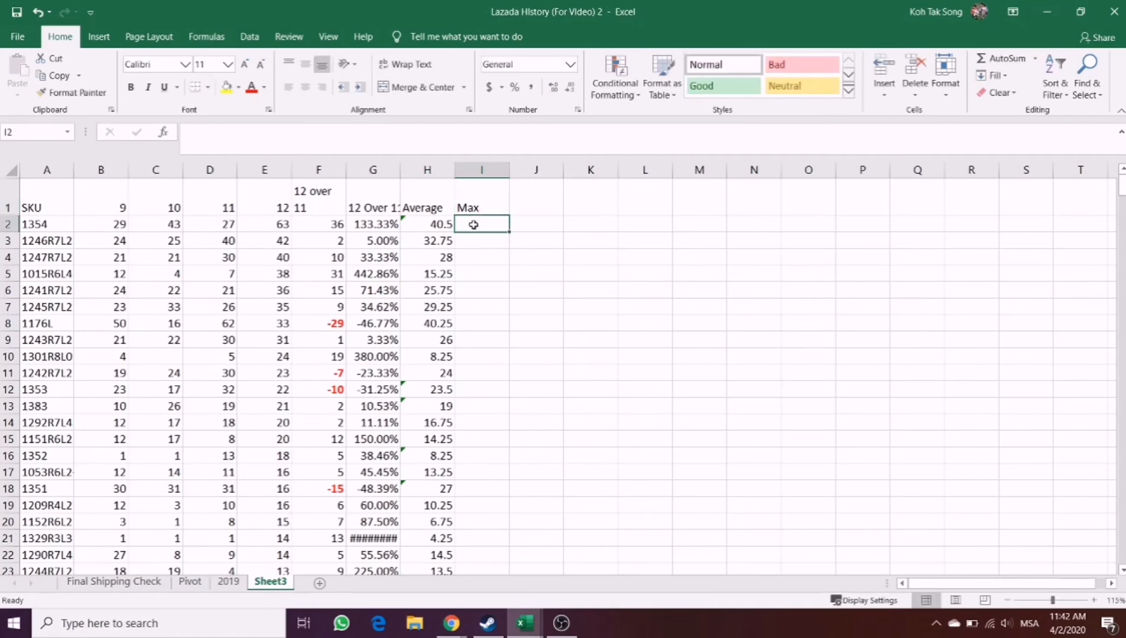
type("=a")
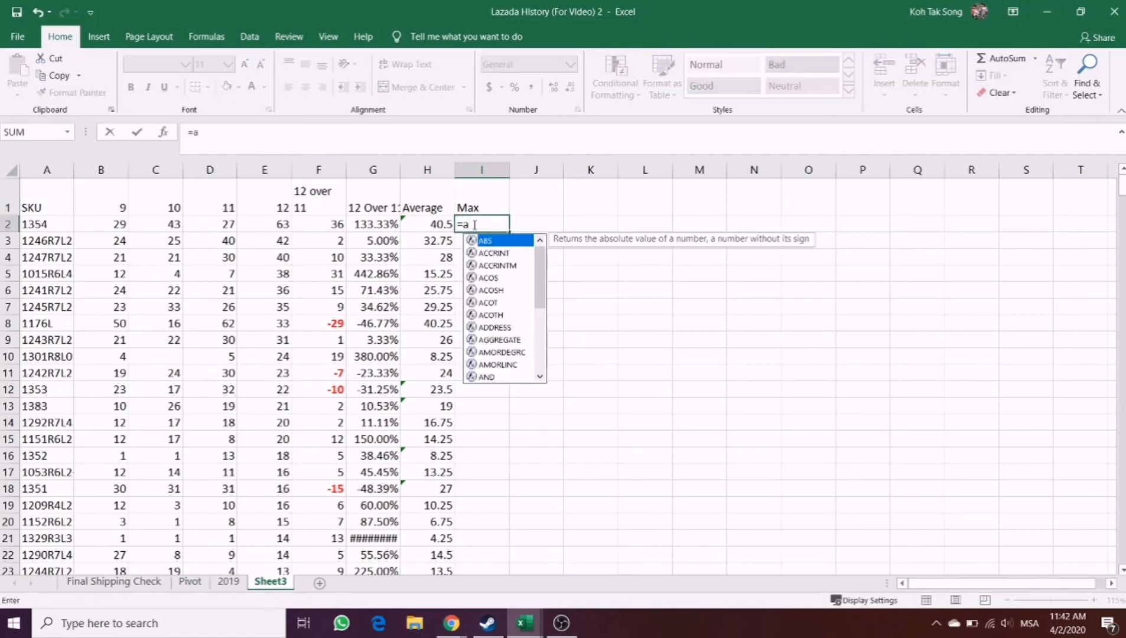
key("BackSpace")
type("max(")
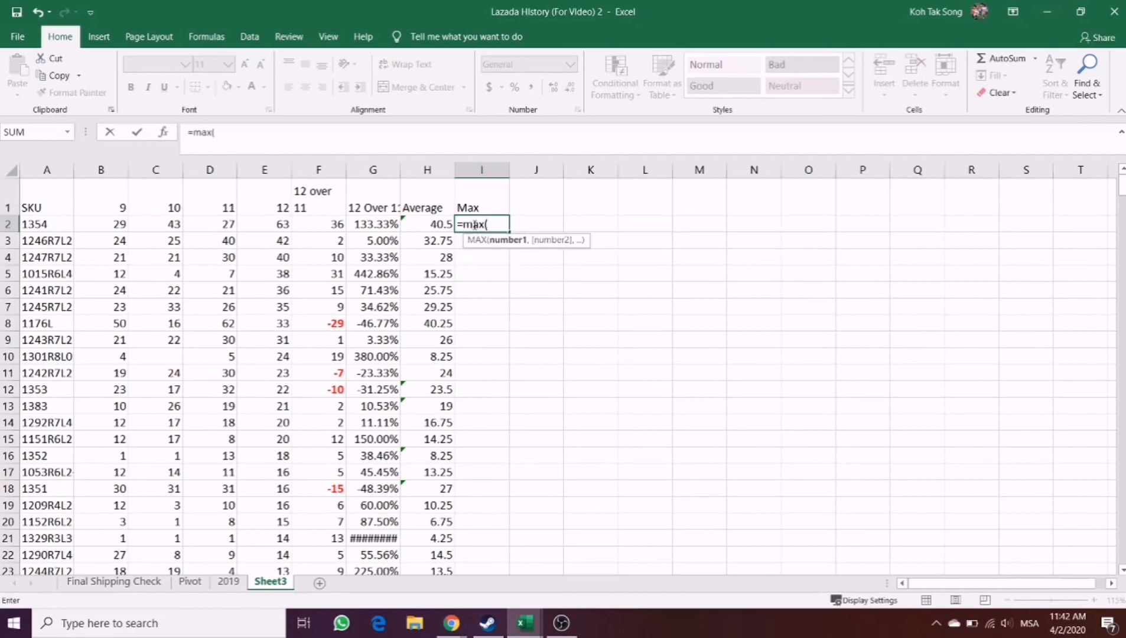
left_click(283, 223)
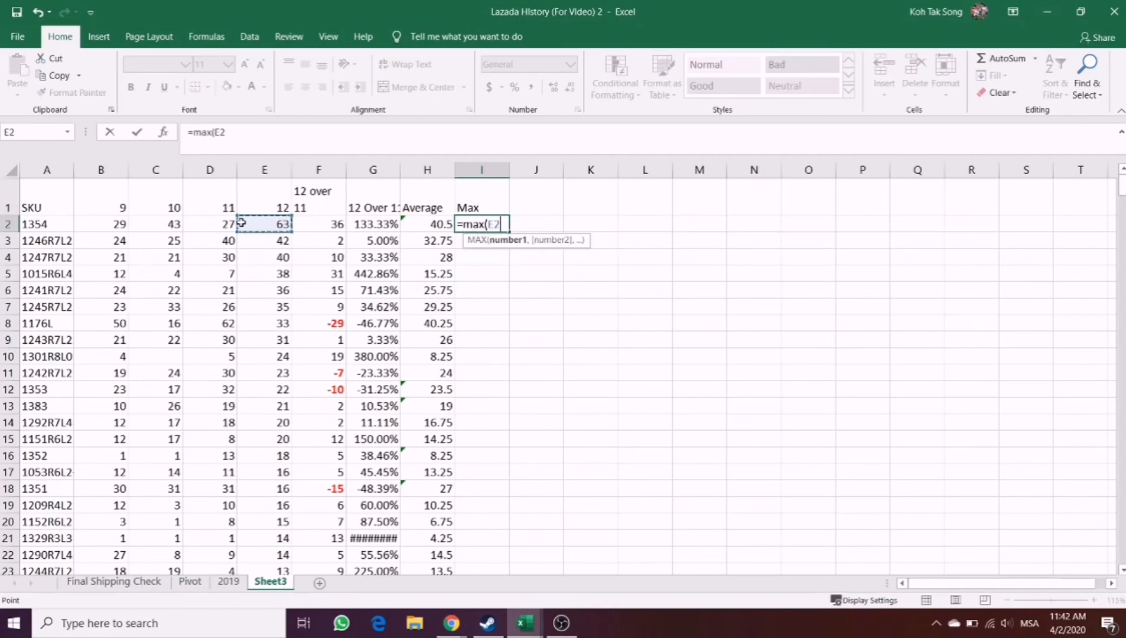
left_click_drag(242, 222, 130, 224)
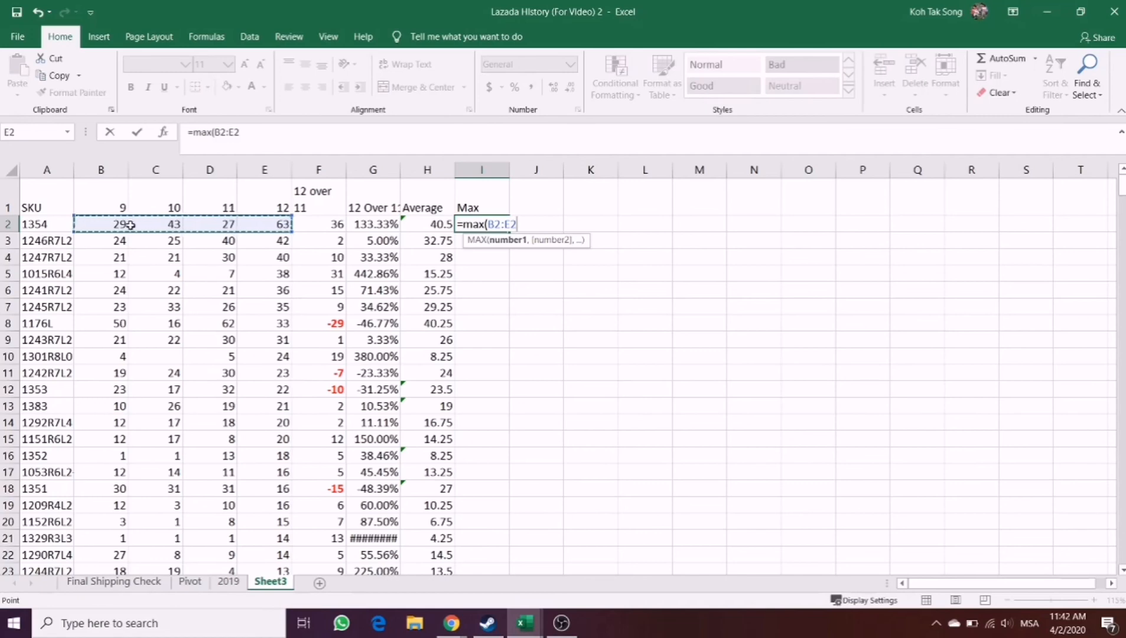
type(")")
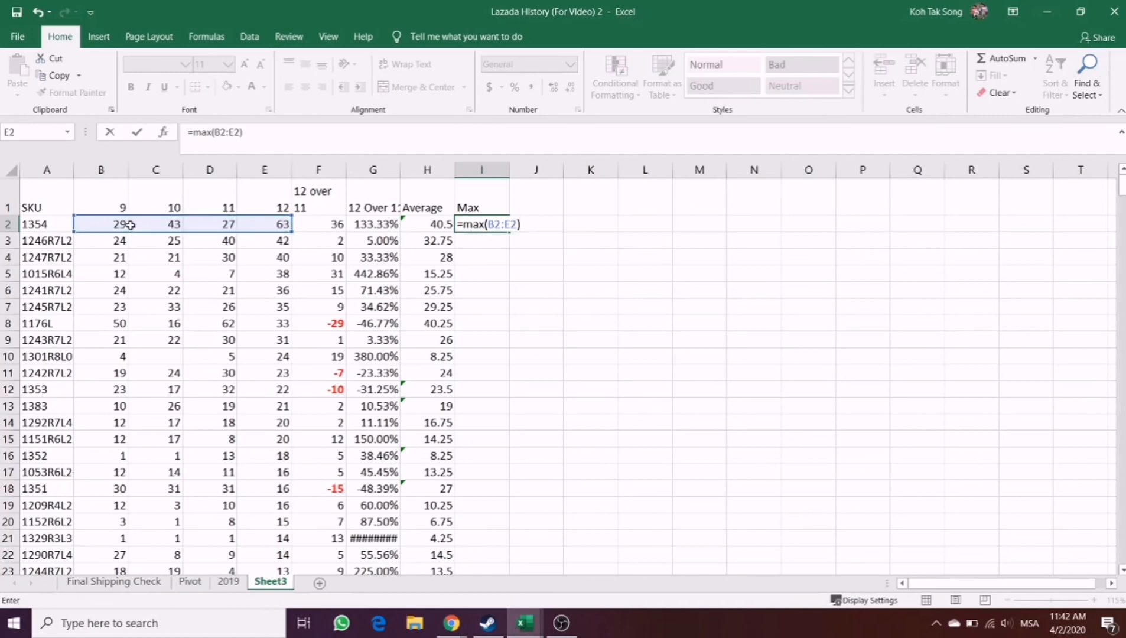
key("Return")
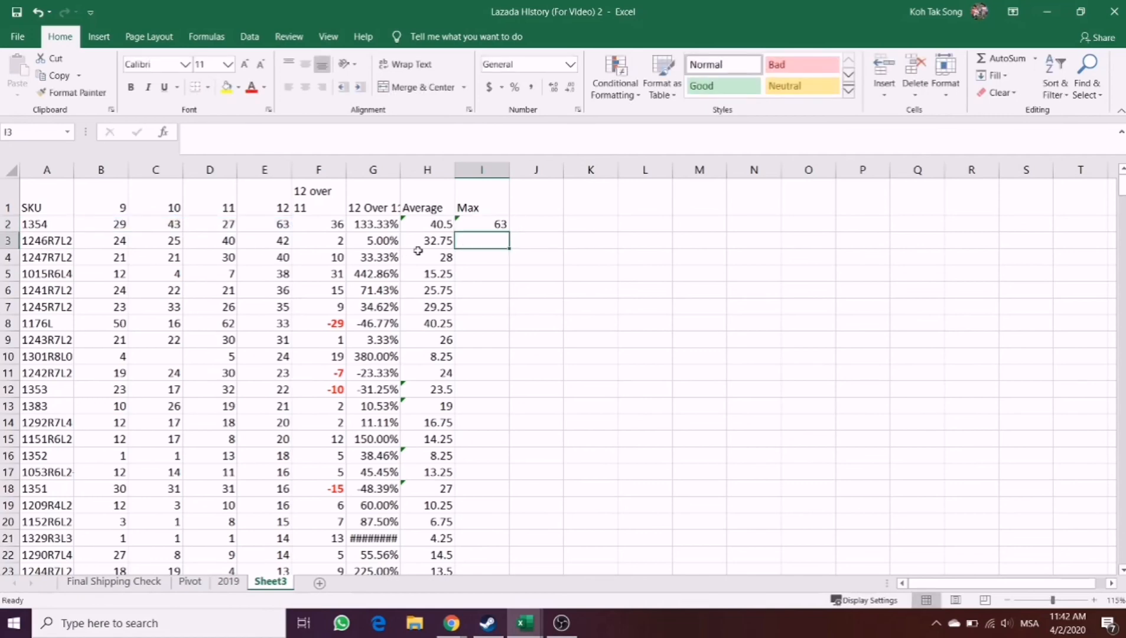
left_click(480, 224)
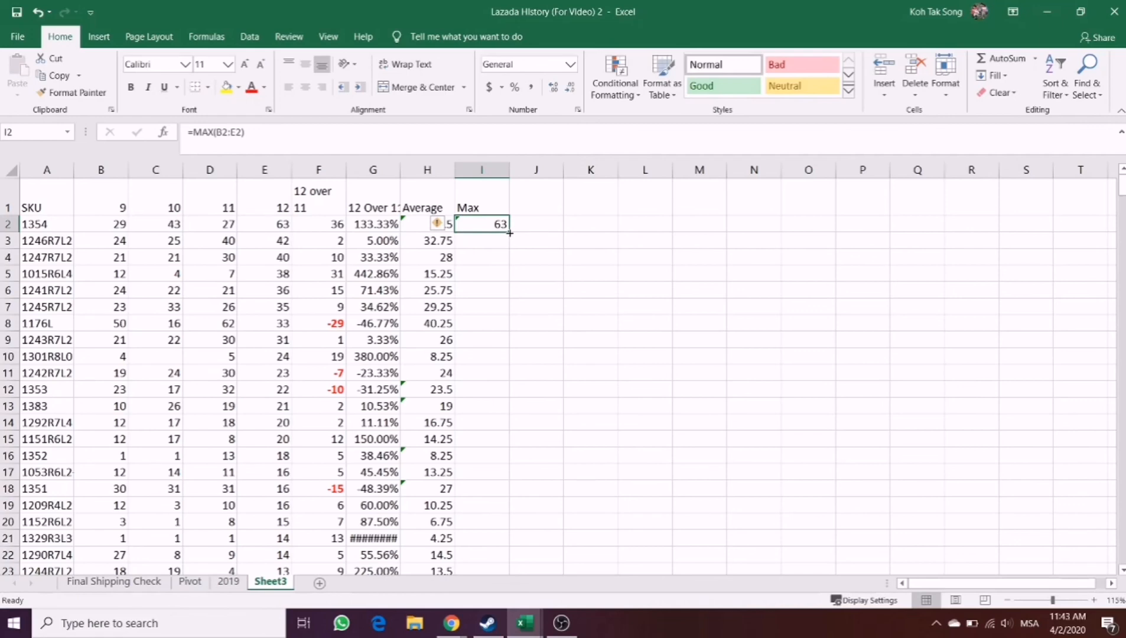
double_click(510, 233)
left_click(468, 224)
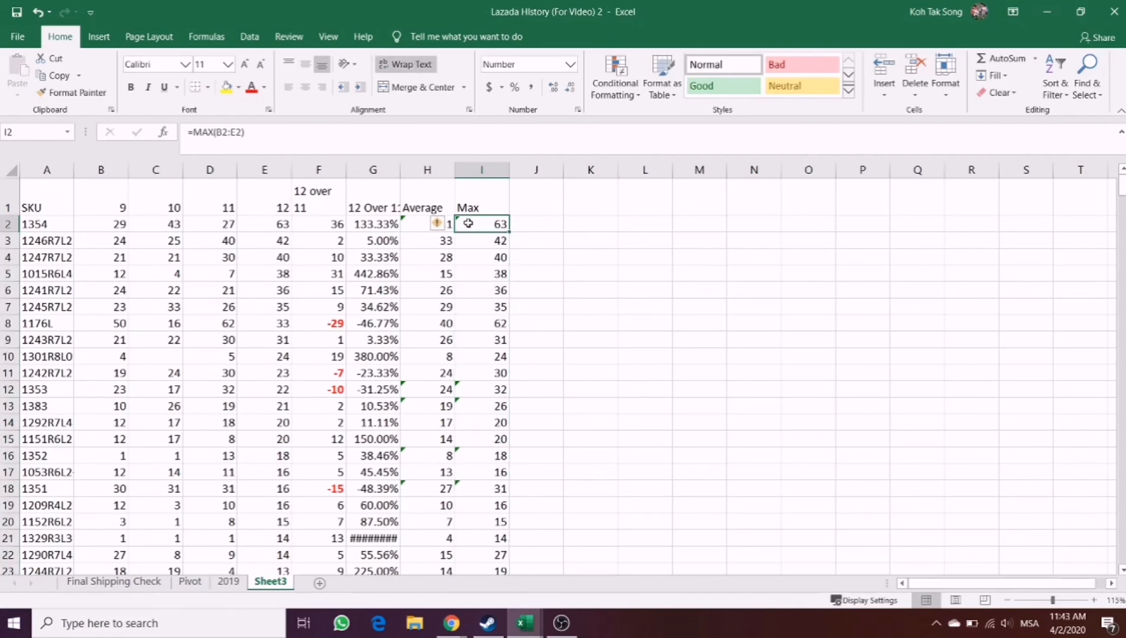